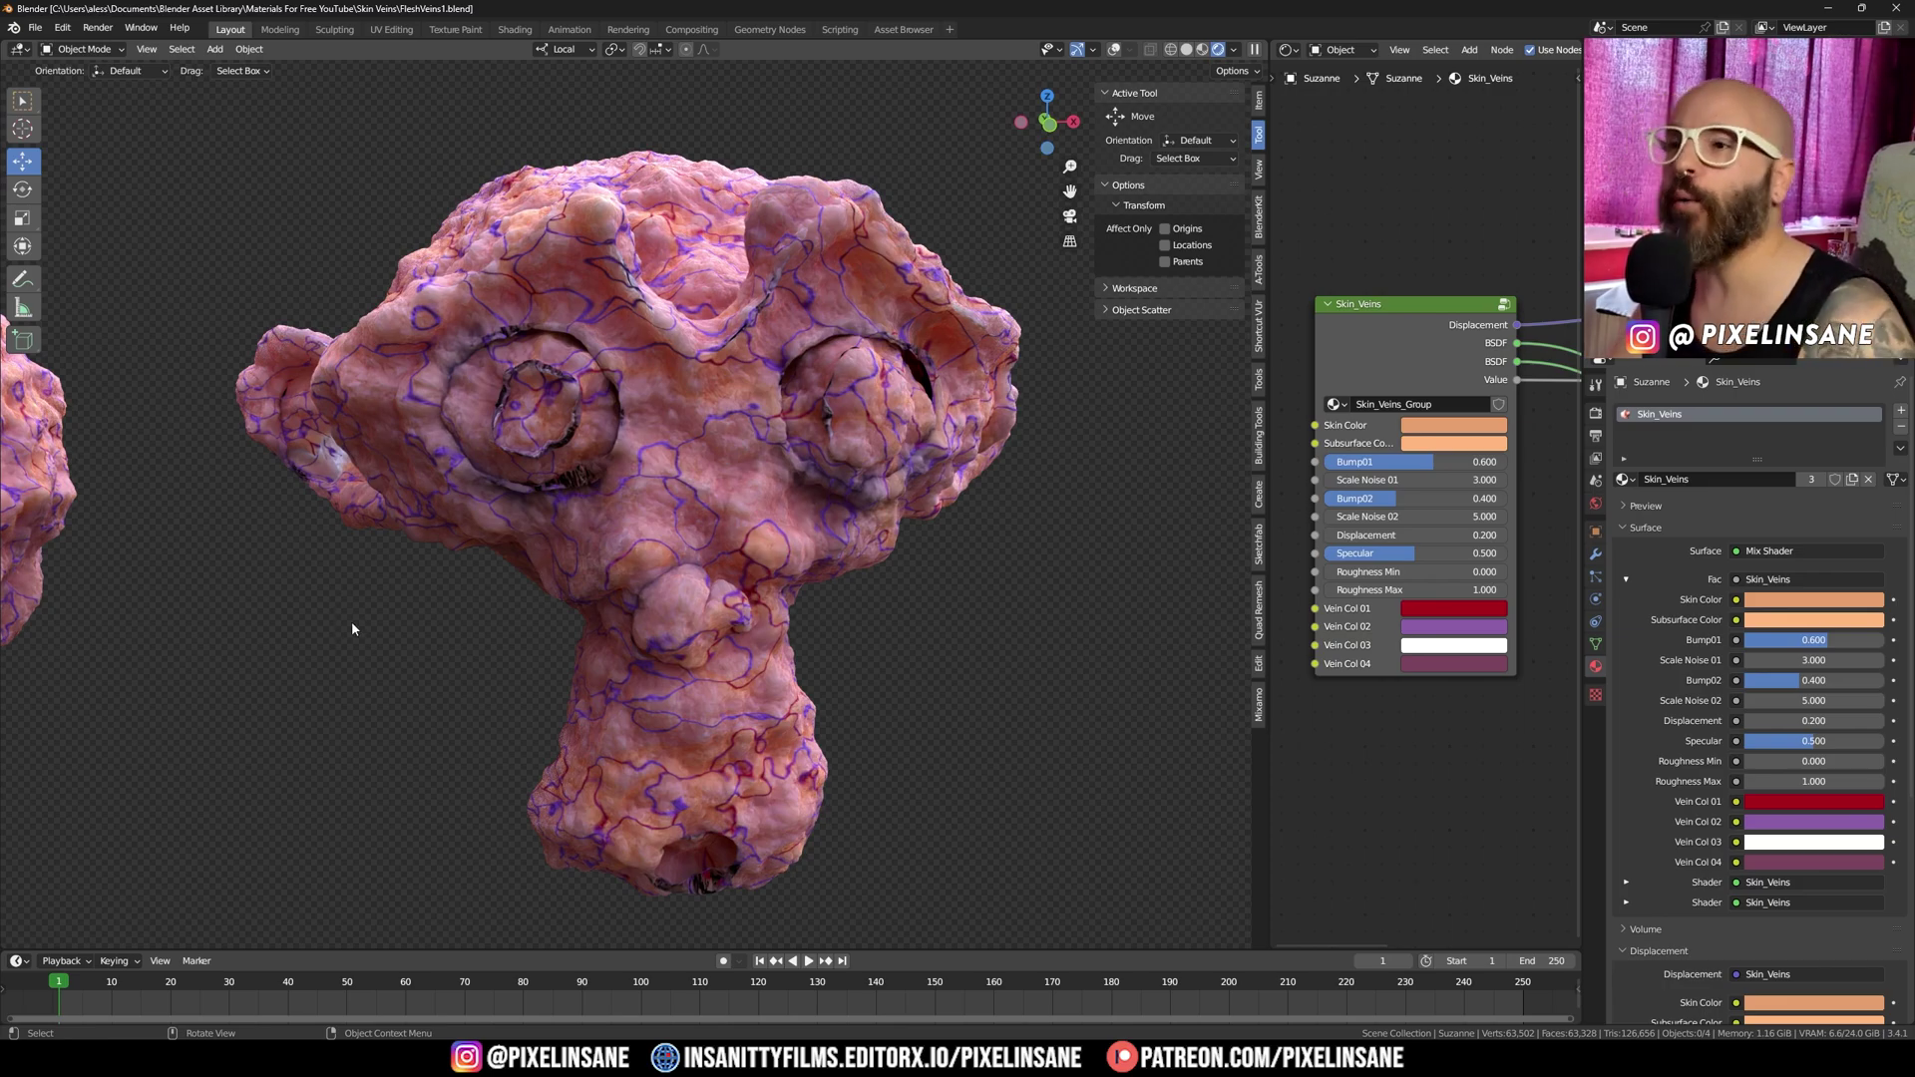
Orbit to the sphere and cube, select the sphere, and show the Cycles render settings.
{"action": "middle_click_drag", "start_coordinate": [351, 620], "coordinate": [705, 437]}
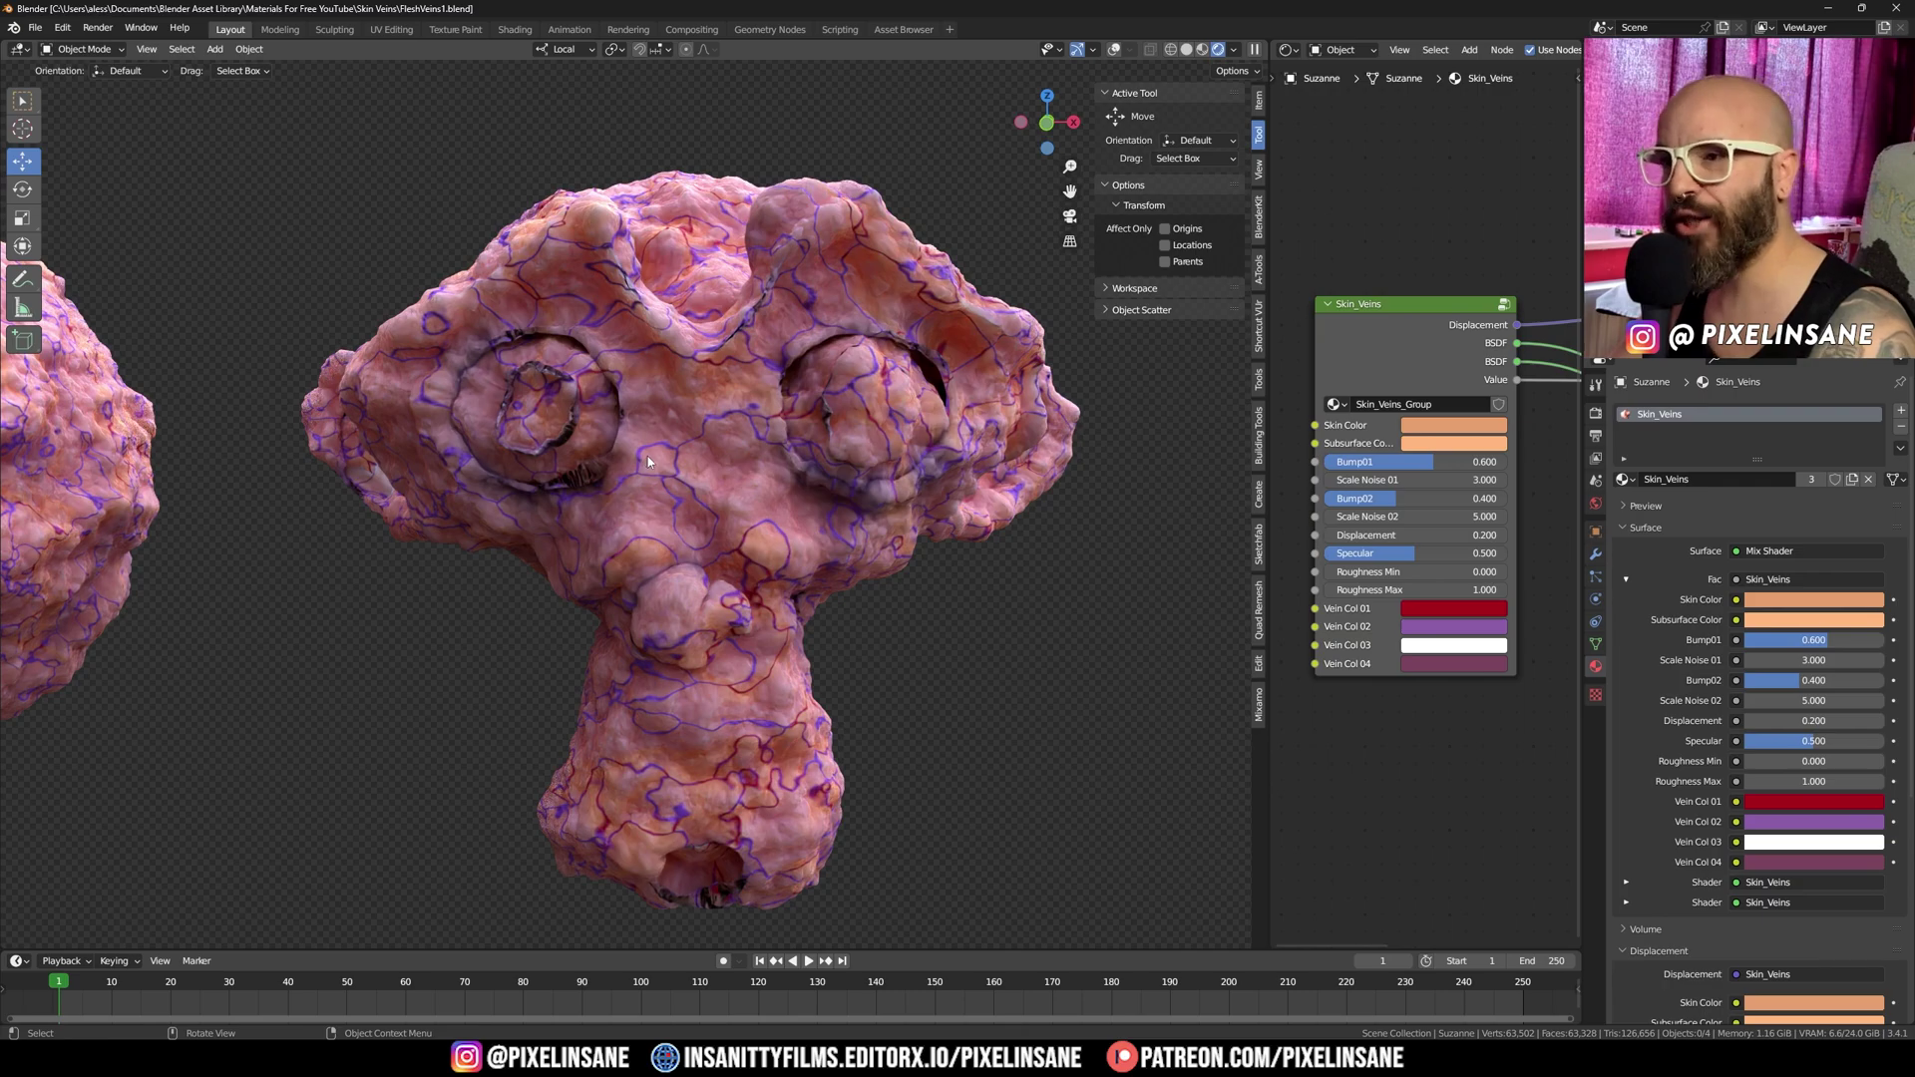
{"action": "scroll", "coordinate": [648, 456], "scroll_direction": "down", "scroll_amount": 2}
{"action": "middle_click_drag", "start_coordinate": [622, 470], "coordinate": [745, 376], "text": "shift"}
{"action": "left_click", "coordinate": [745, 376]}
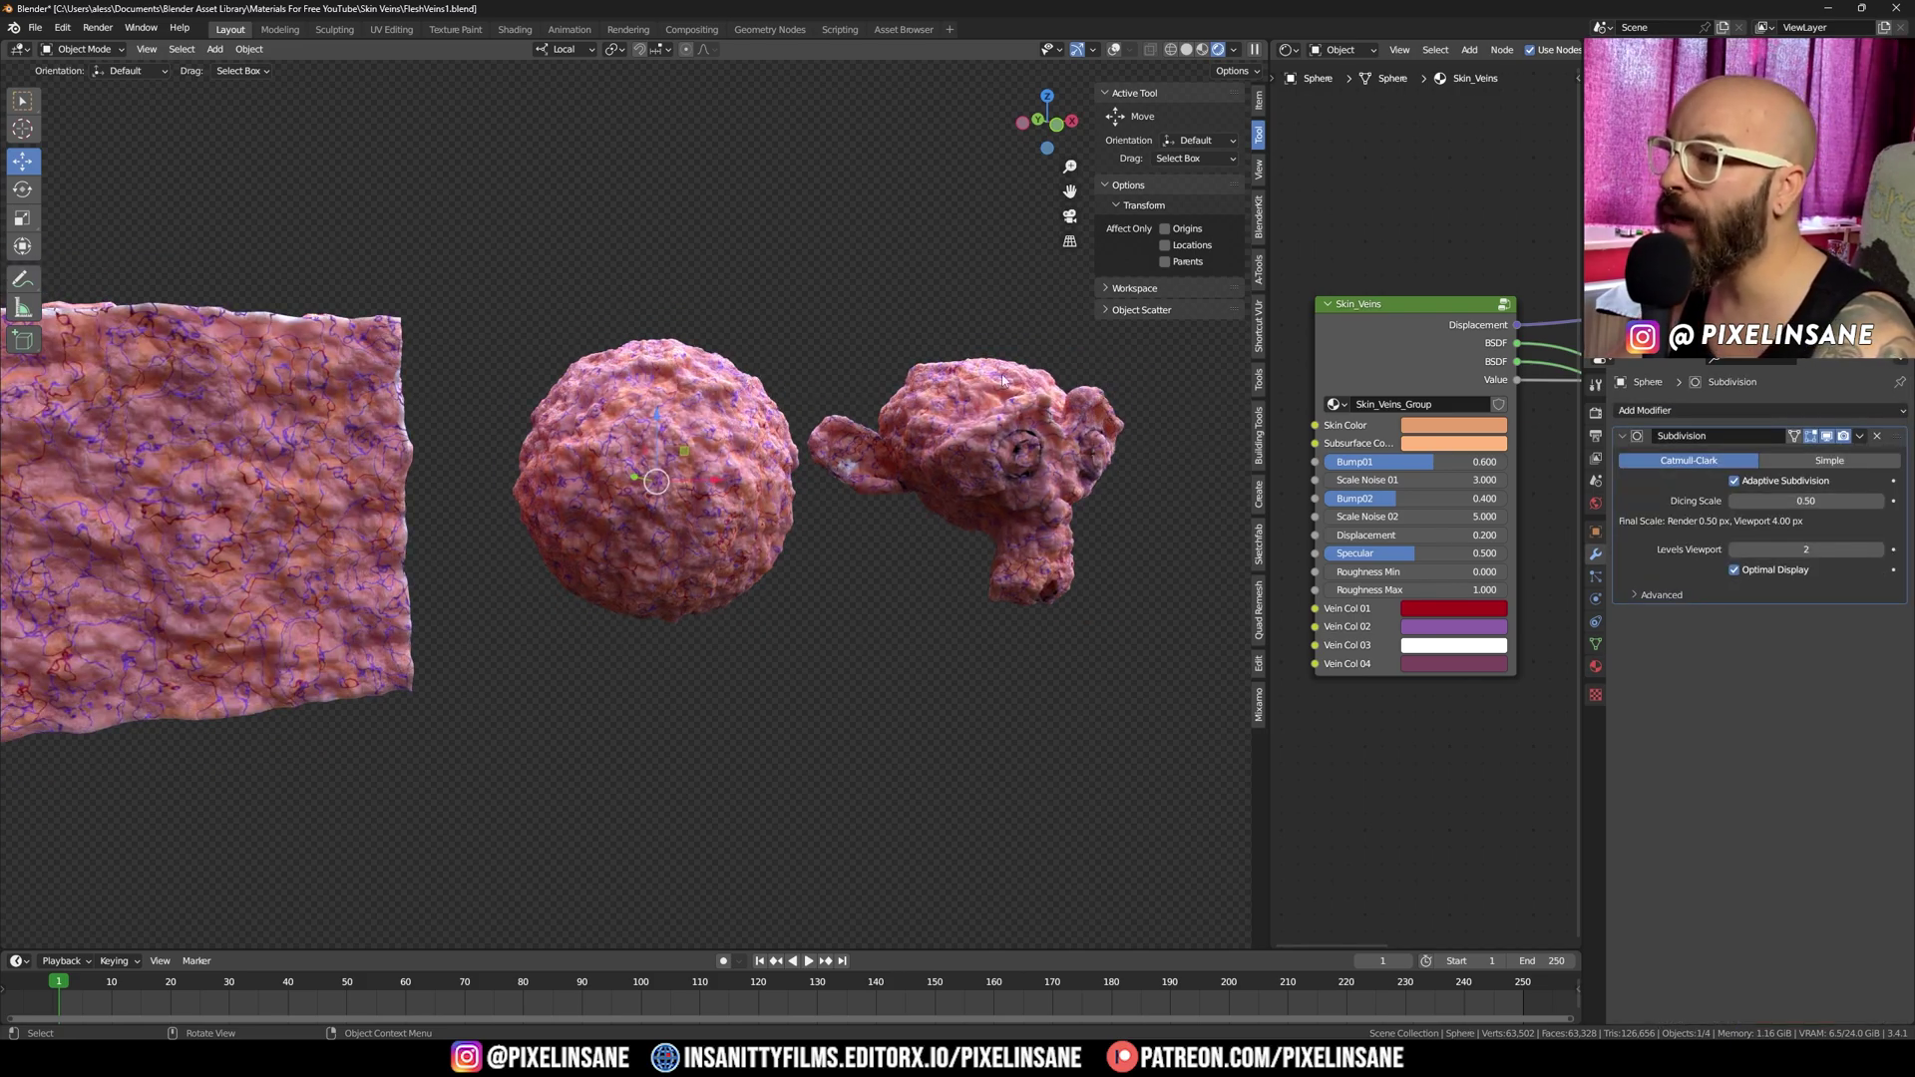
{"action": "left_click", "coordinate": [1596, 417]}
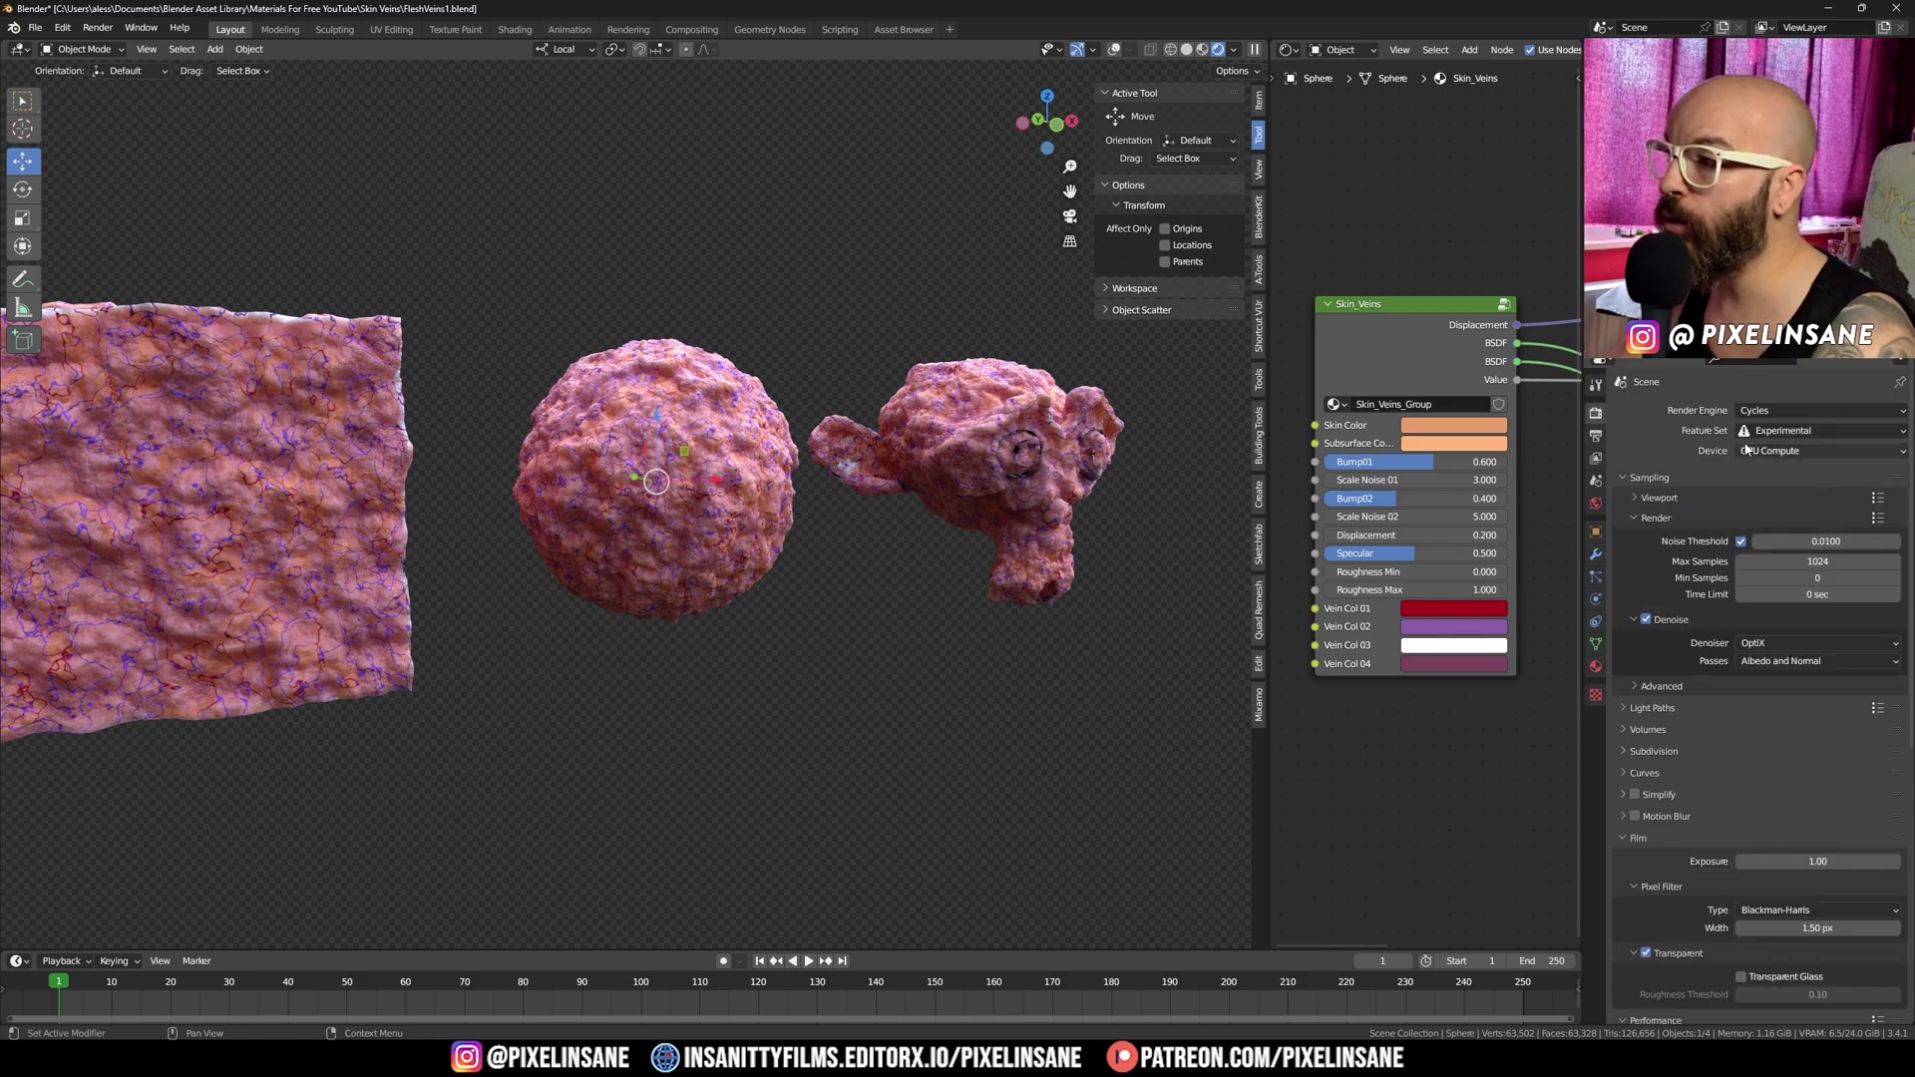
Deselect everything, turn the view toward Suzanne, and select the monkey head.
{"action": "scroll", "coordinate": [716, 444], "scroll_direction": "up", "scroll_amount": 4}
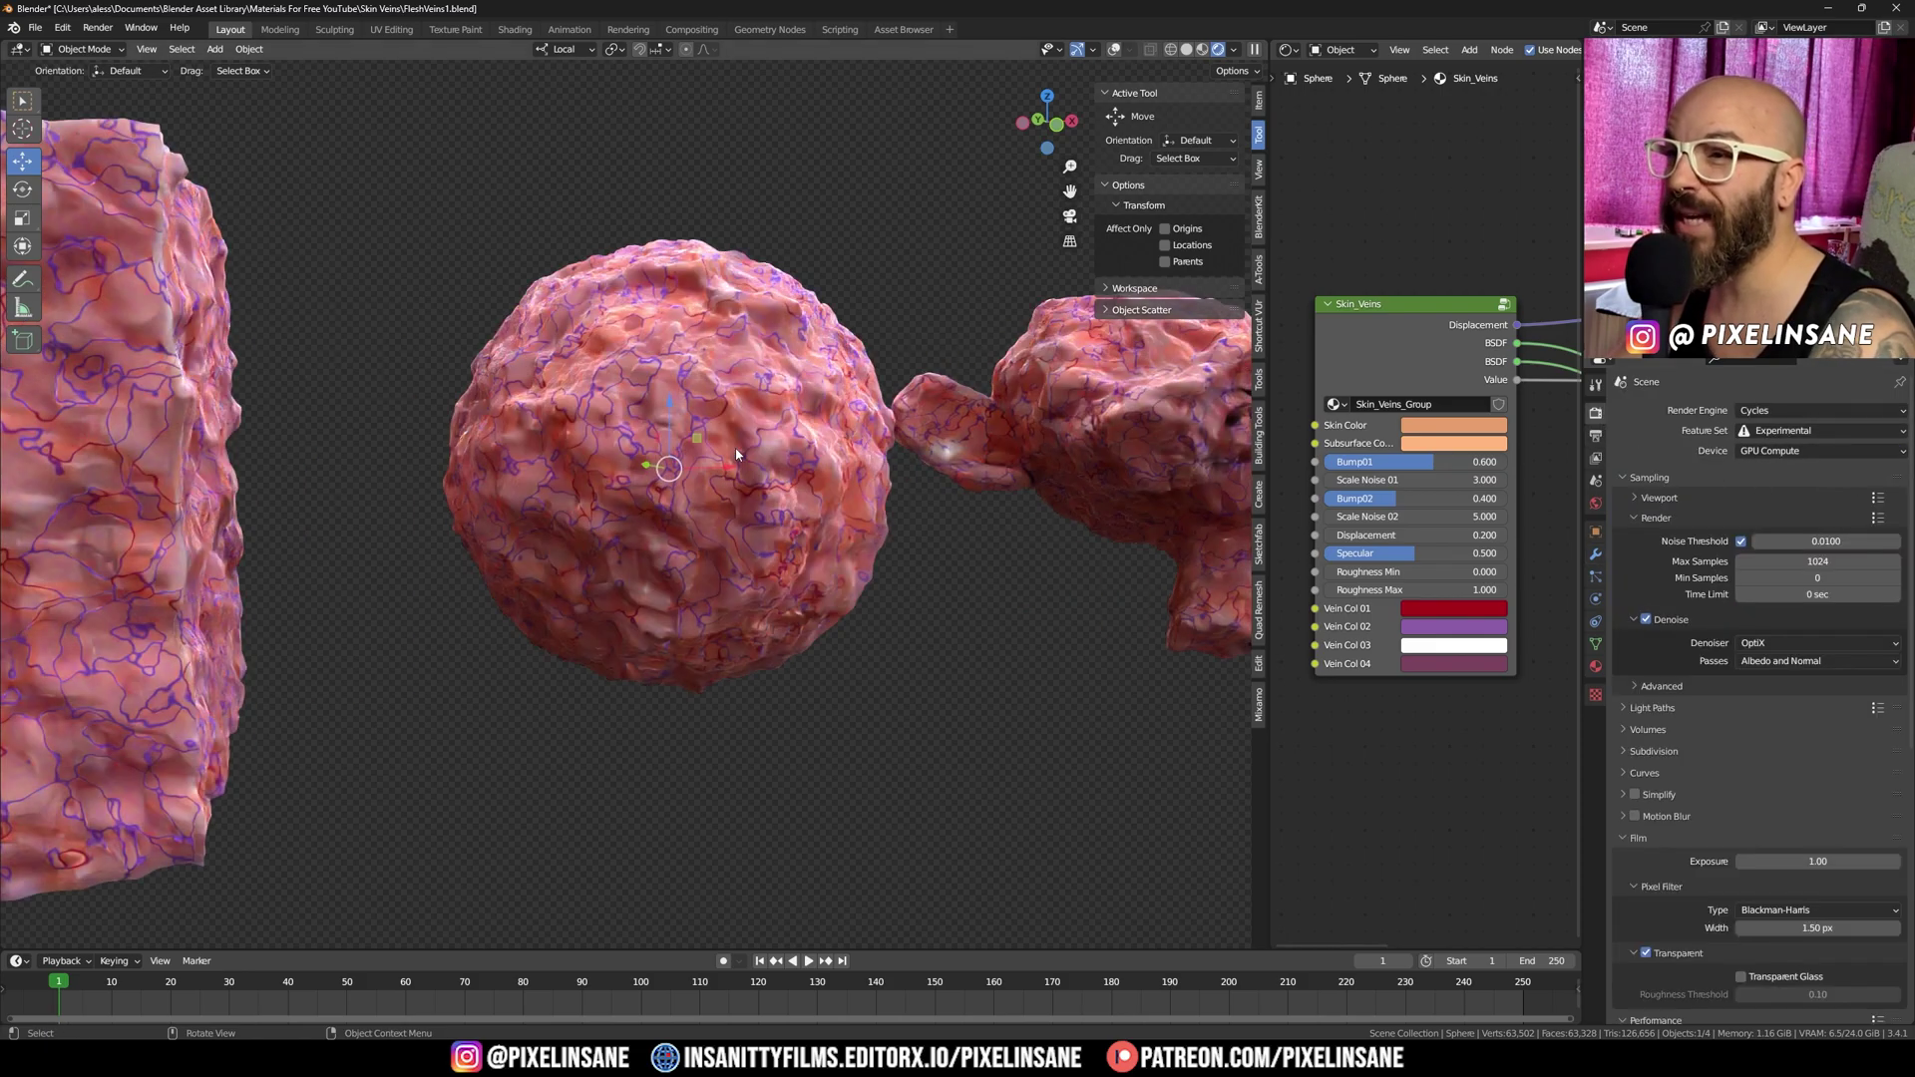
{"action": "scroll", "coordinate": [739, 440], "scroll_direction": "down", "scroll_amount": 2}
{"action": "middle_click_drag", "start_coordinate": [739, 440], "coordinate": [673, 425]}
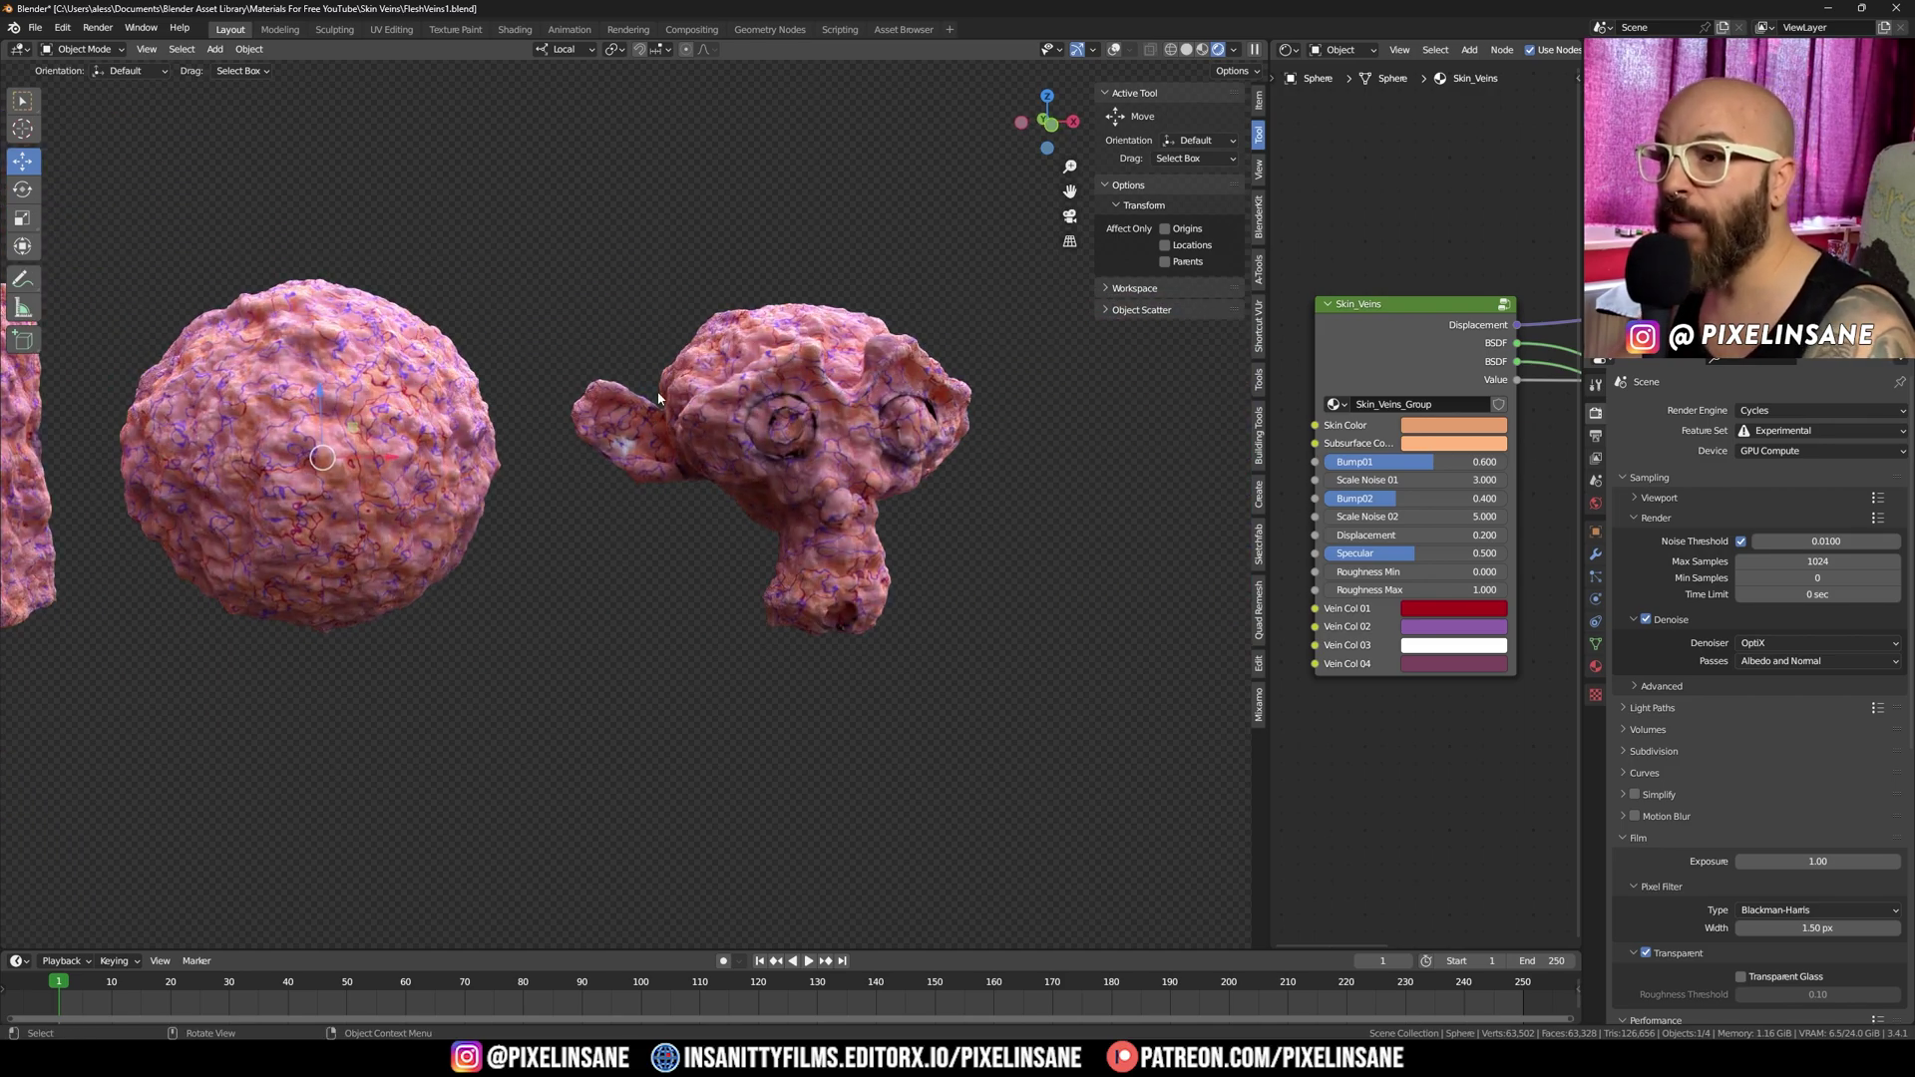
{"action": "left_click", "coordinate": [582, 286]}
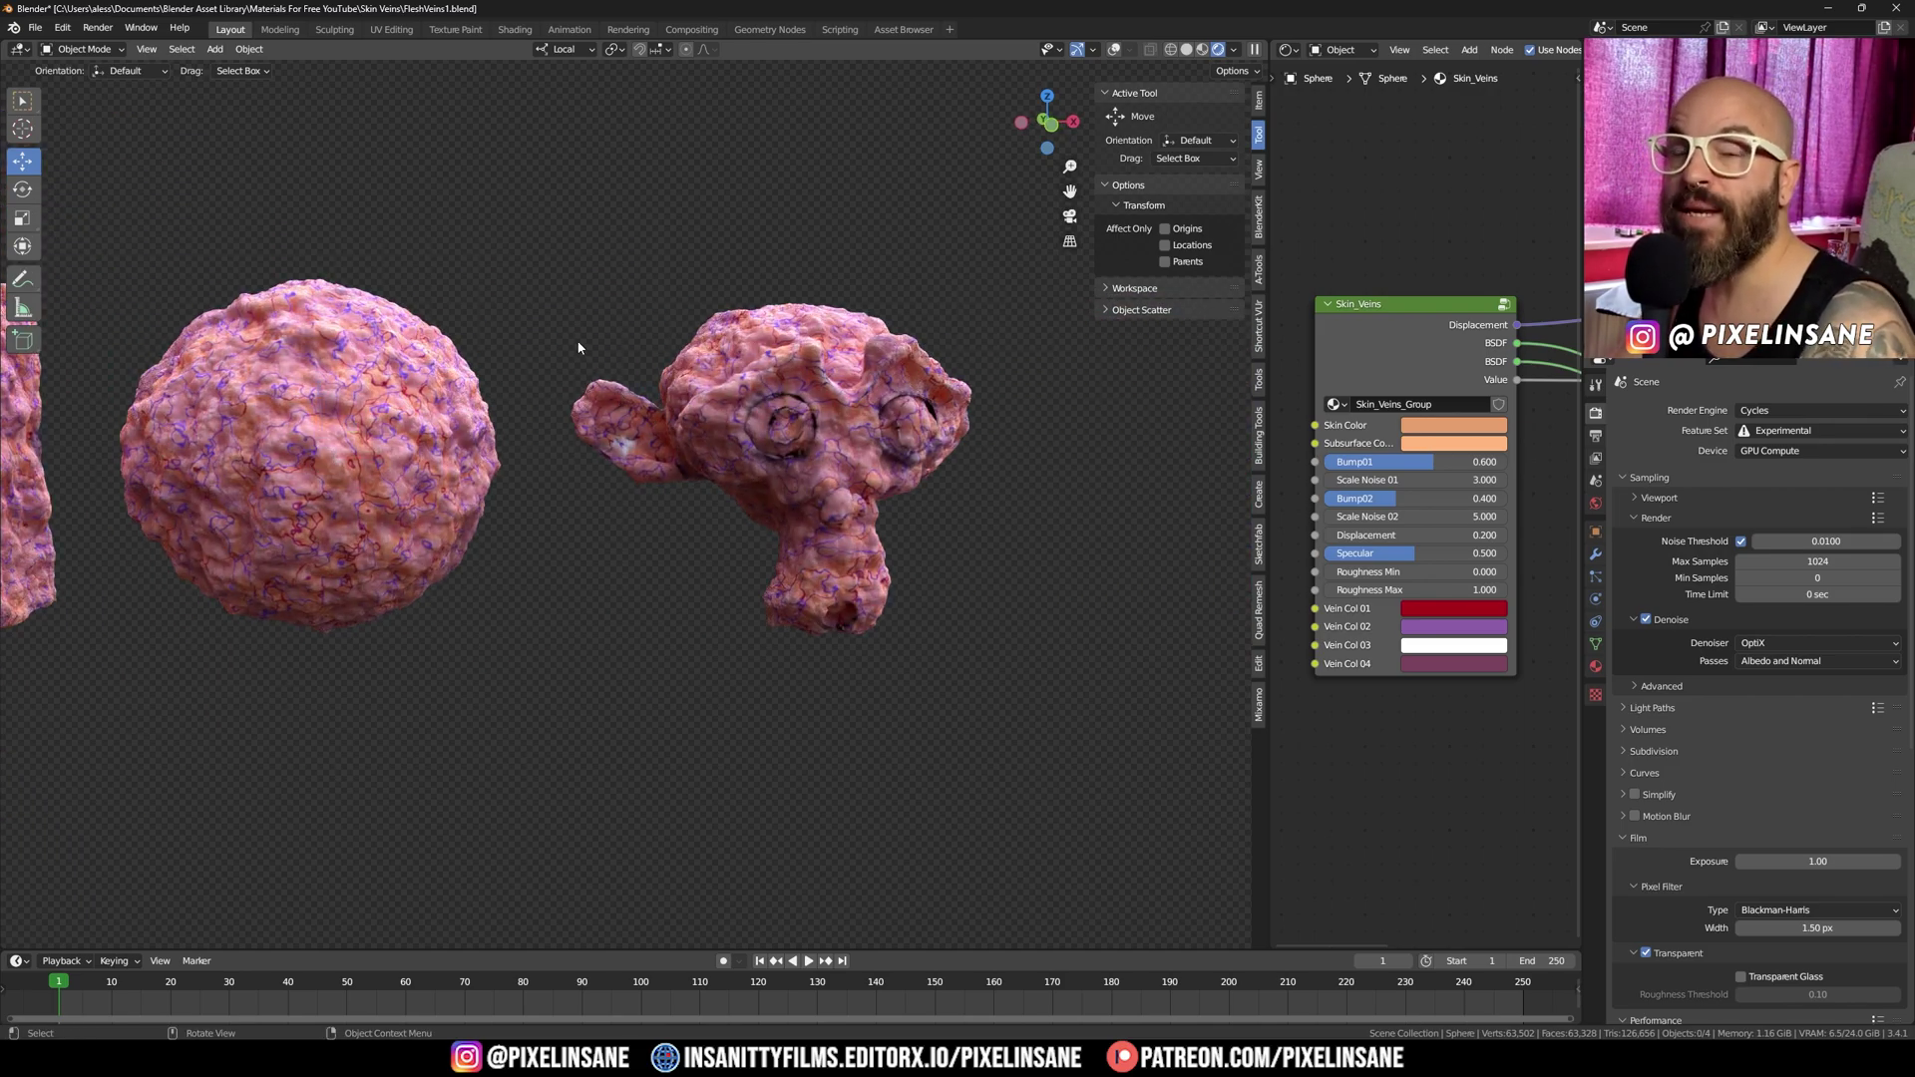
{"action": "scroll", "coordinate": [578, 347], "scroll_direction": "up", "scroll_amount": 1}
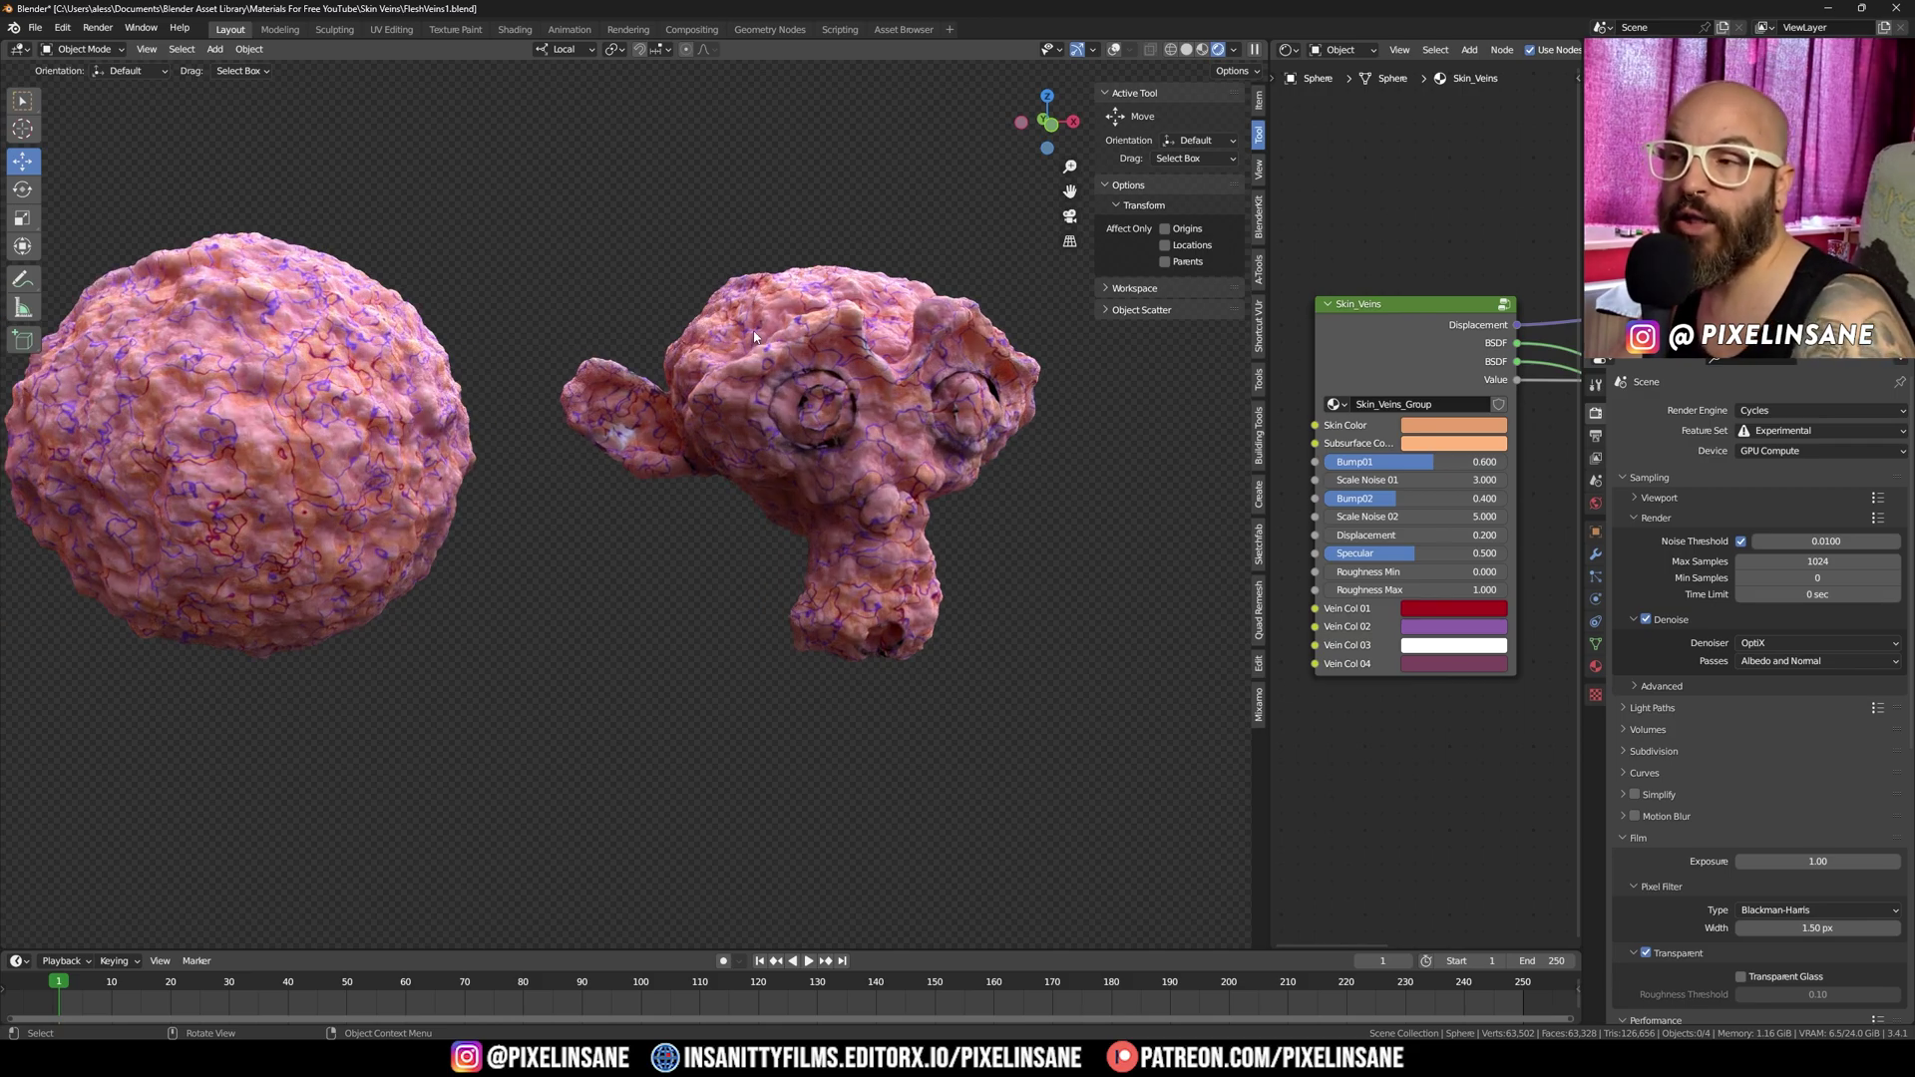
{"action": "middle_click_drag", "start_coordinate": [783, 377], "coordinate": [632, 413]}
{"action": "left_click", "coordinate": [842, 410]}
{"action": "scroll", "coordinate": [824, 411], "scroll_direction": "up", "scroll_amount": 2}
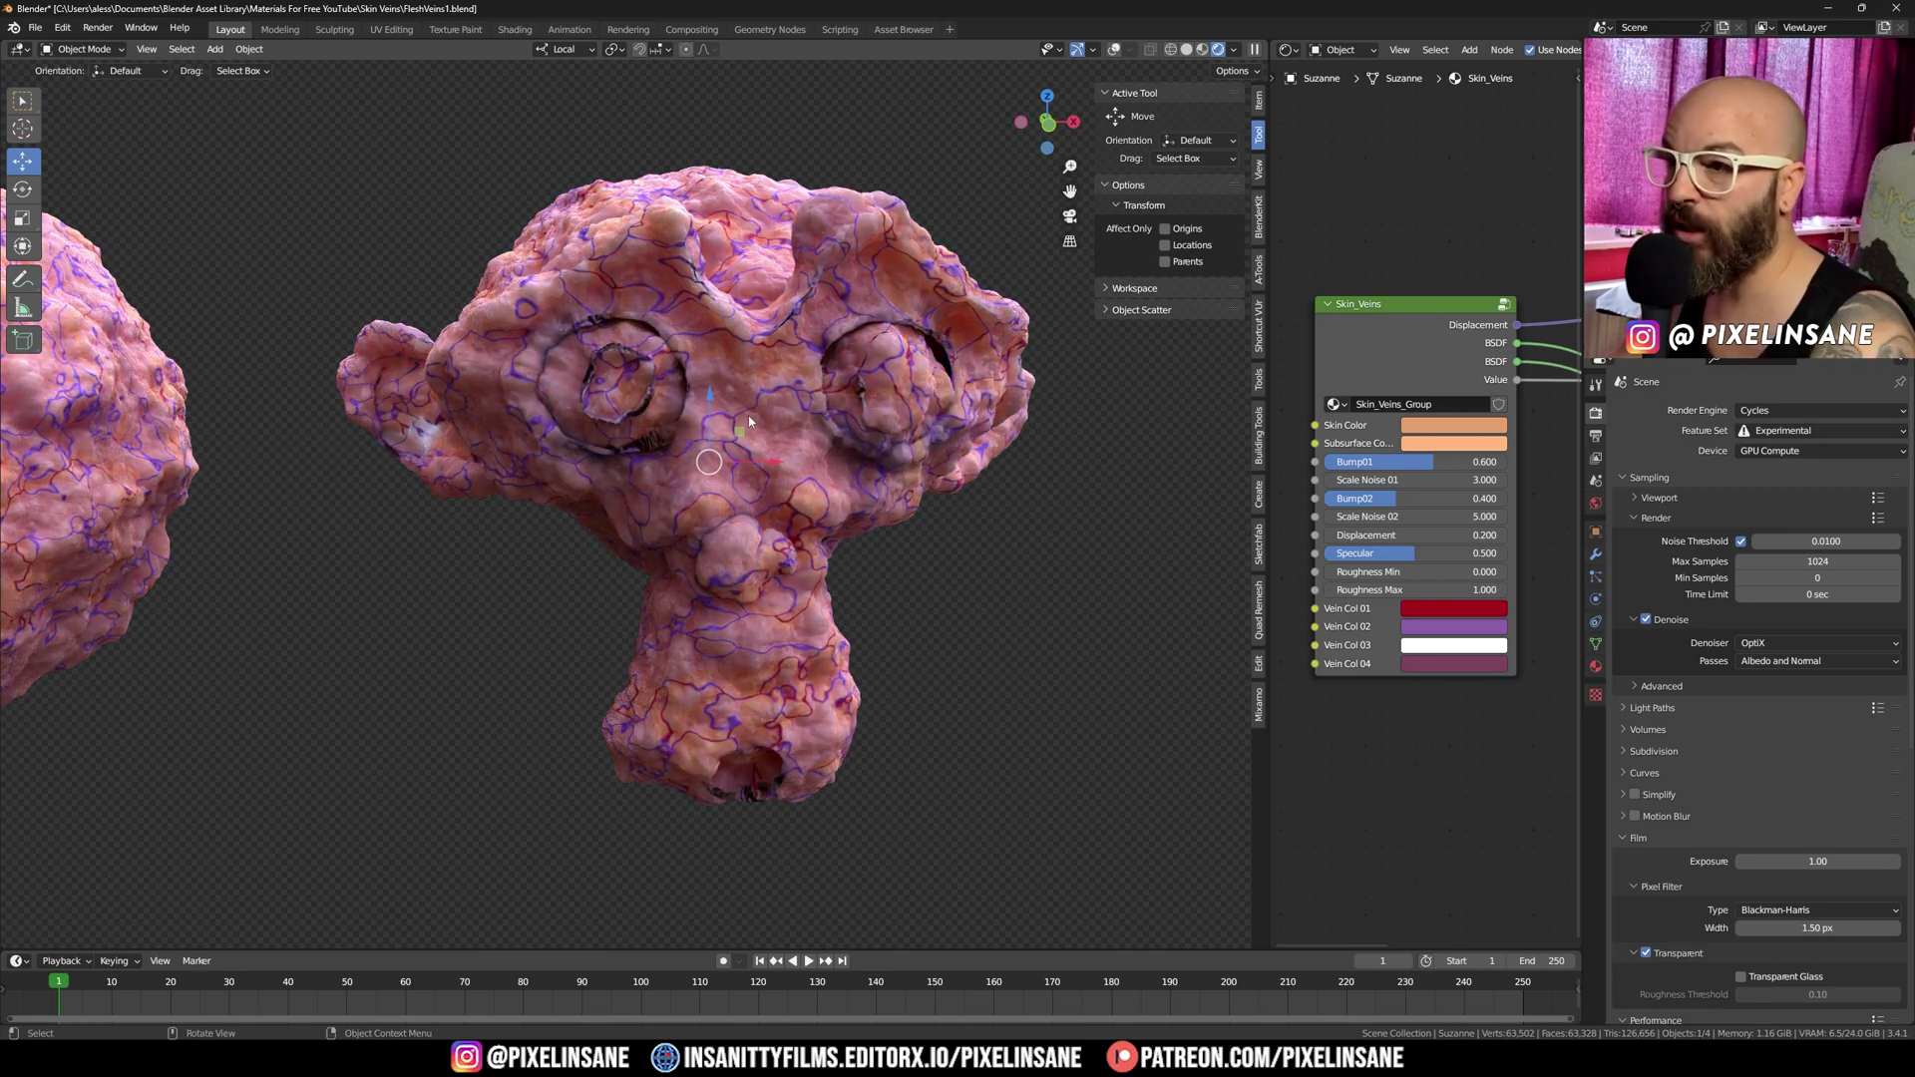
Delete the sphere and the cube from the scene.
{"action": "left_click", "coordinate": [177, 486]}
{"action": "key", "text": "x"}
{"action": "left_click", "coordinate": [176, 486]}
{"action": "scroll", "coordinate": [176, 486], "scroll_direction": "down", "scroll_amount": 3}
{"action": "left_click", "coordinate": [56, 495]}
{"action": "key", "text": "x"}
{"action": "left_click", "coordinate": [56, 495]}
Select Suzanne and display its Skin_Veins material settings.
{"action": "left_click", "coordinate": [588, 468]}
{"action": "scroll", "coordinate": [589, 468], "scroll_direction": "up", "scroll_amount": 6}
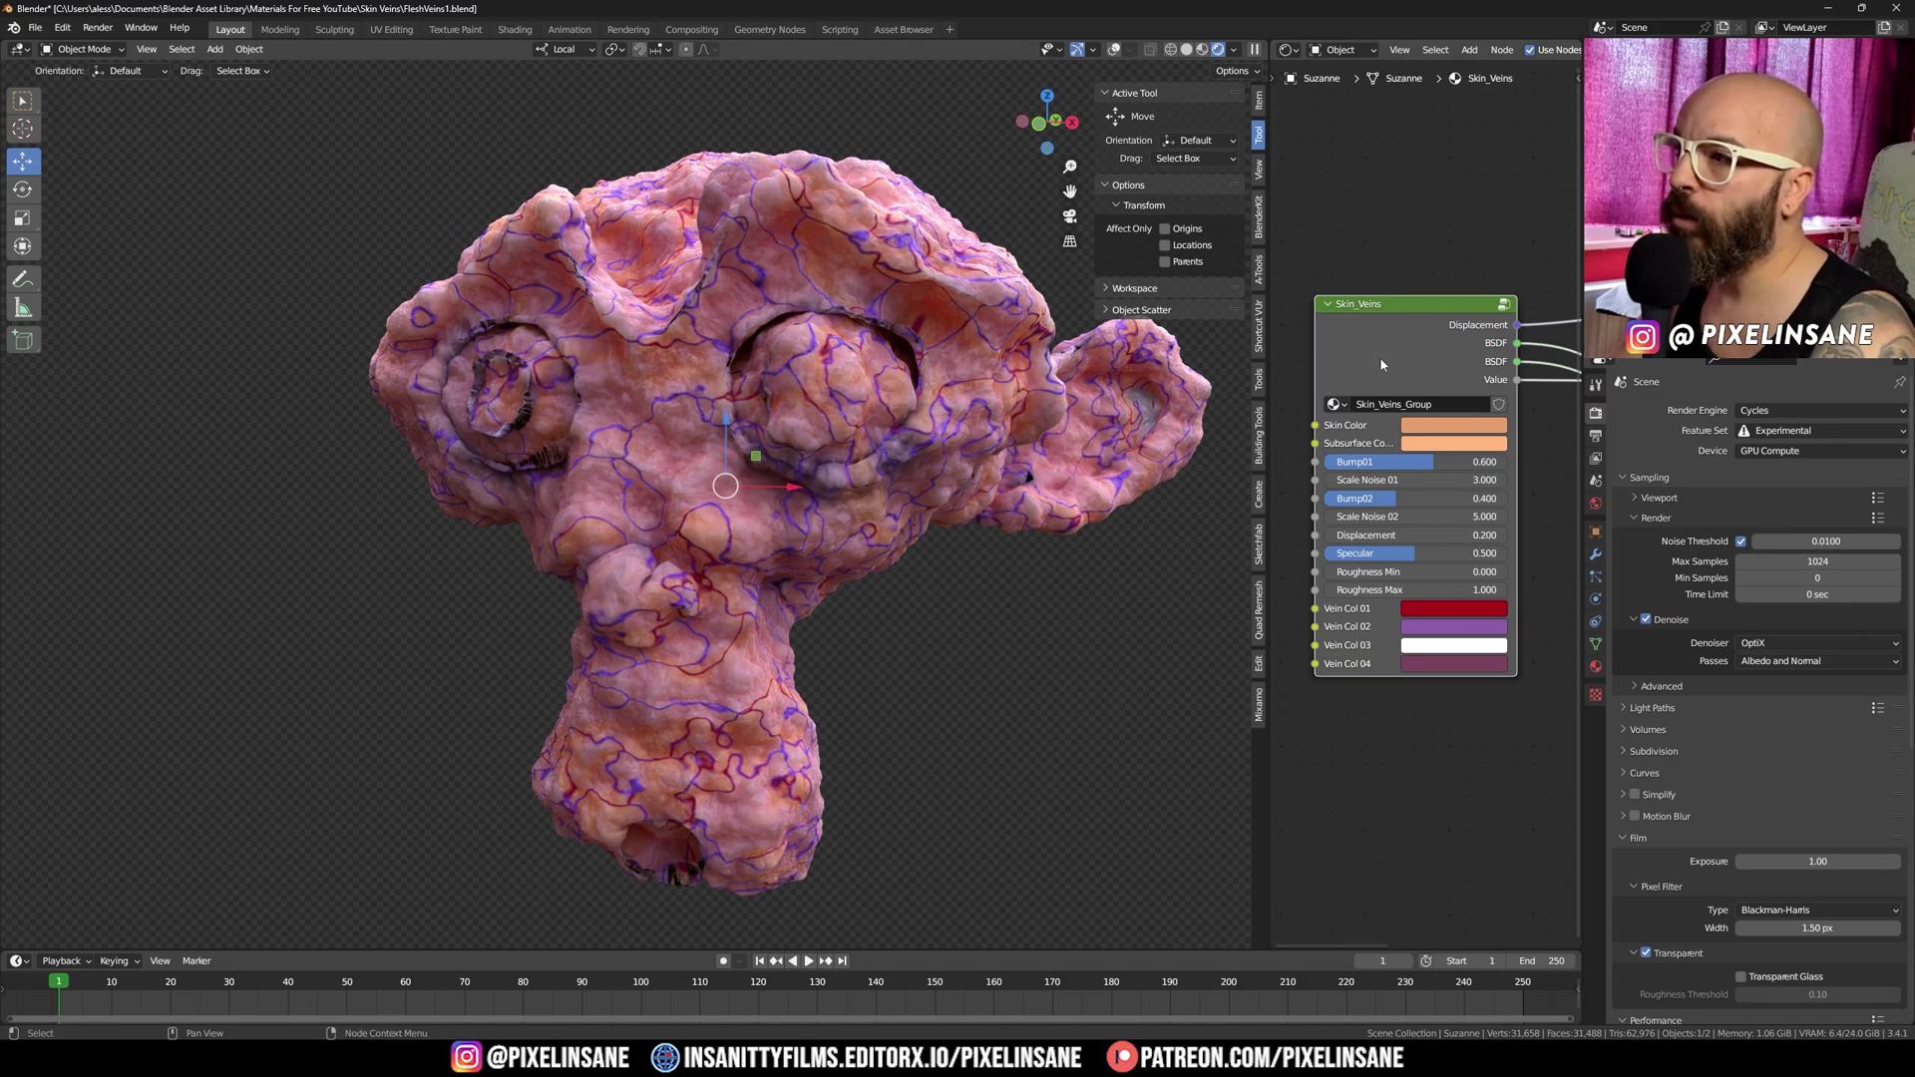
{"action": "left_click", "coordinate": [1595, 665]}
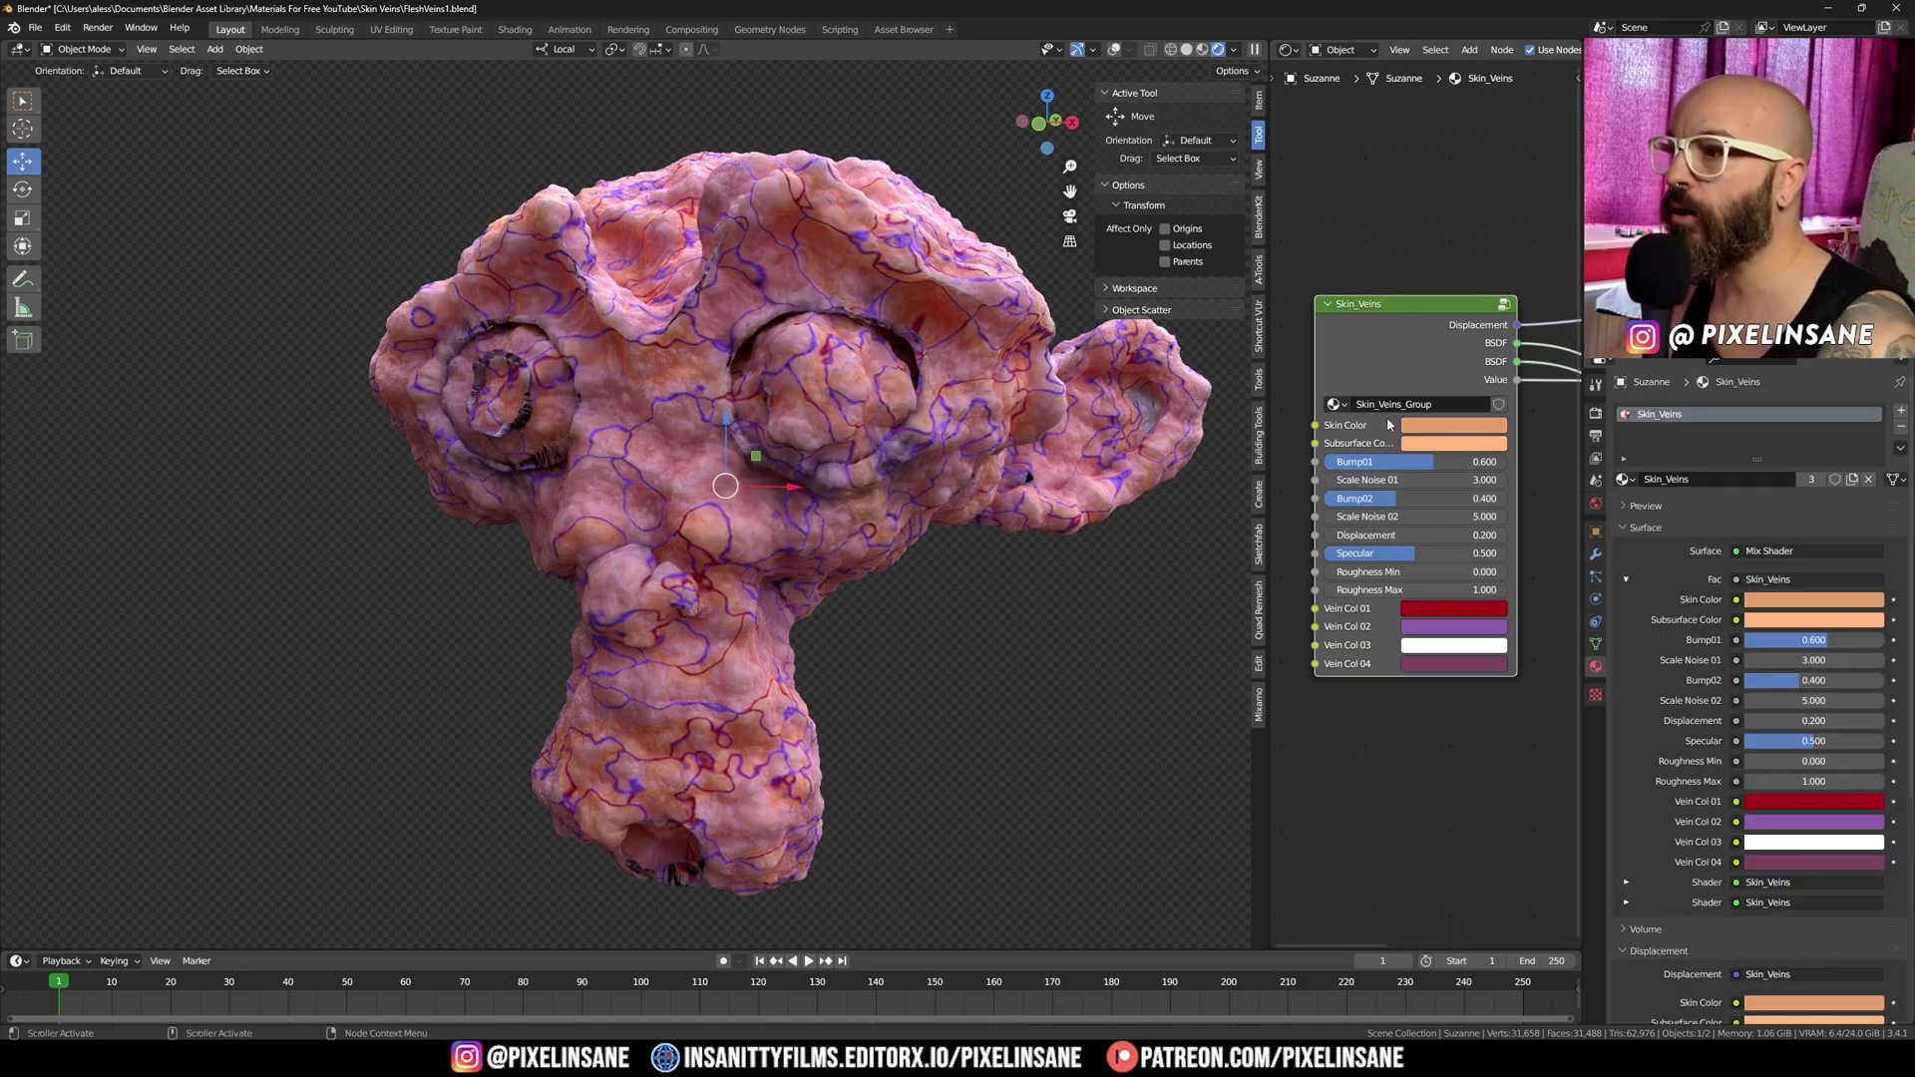
{"action": "middle_click_drag", "start_coordinate": [703, 485], "coordinate": [742, 458]}
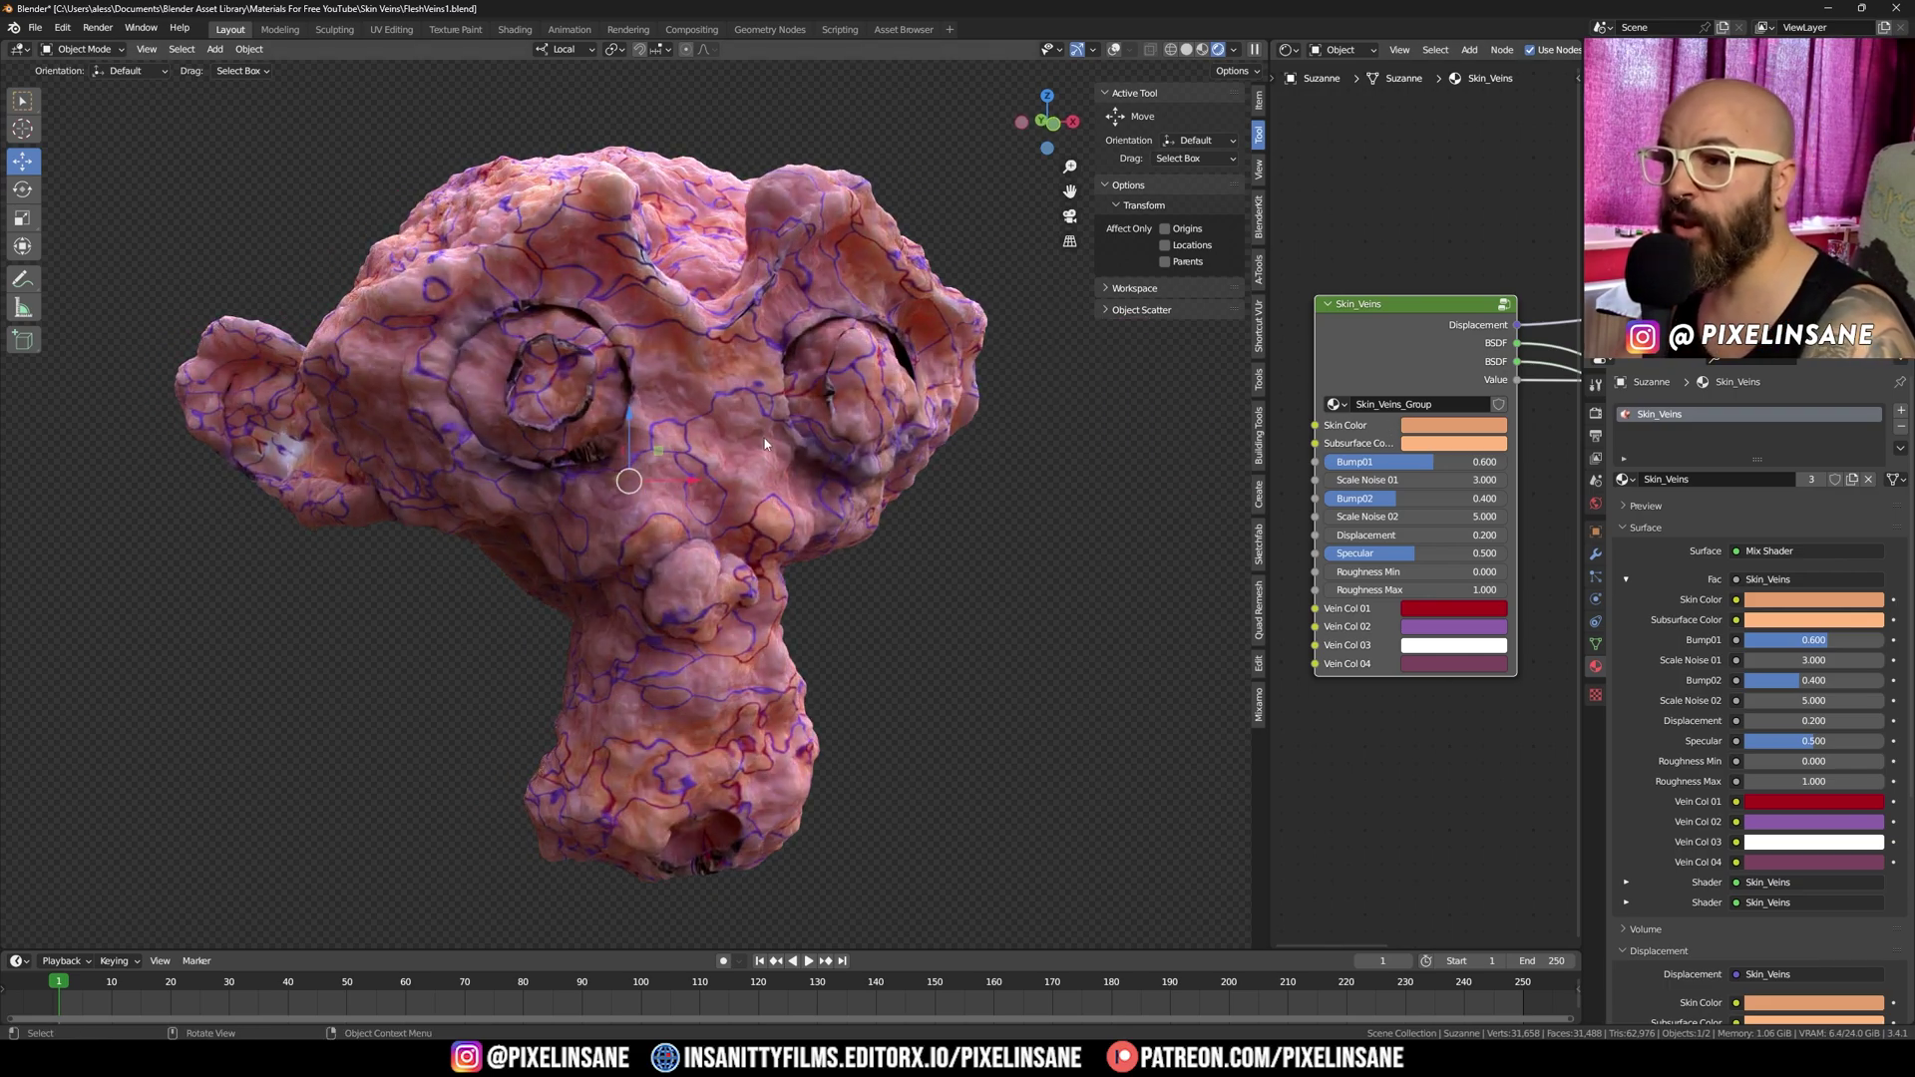
{"action": "scroll", "coordinate": [765, 442], "scroll_direction": "up", "scroll_amount": 1}
{"action": "scroll", "coordinate": [764, 439], "scroll_direction": "up", "scroll_amount": 1}
{"action": "scroll", "coordinate": [764, 439], "scroll_direction": "down", "scroll_amount": 1}
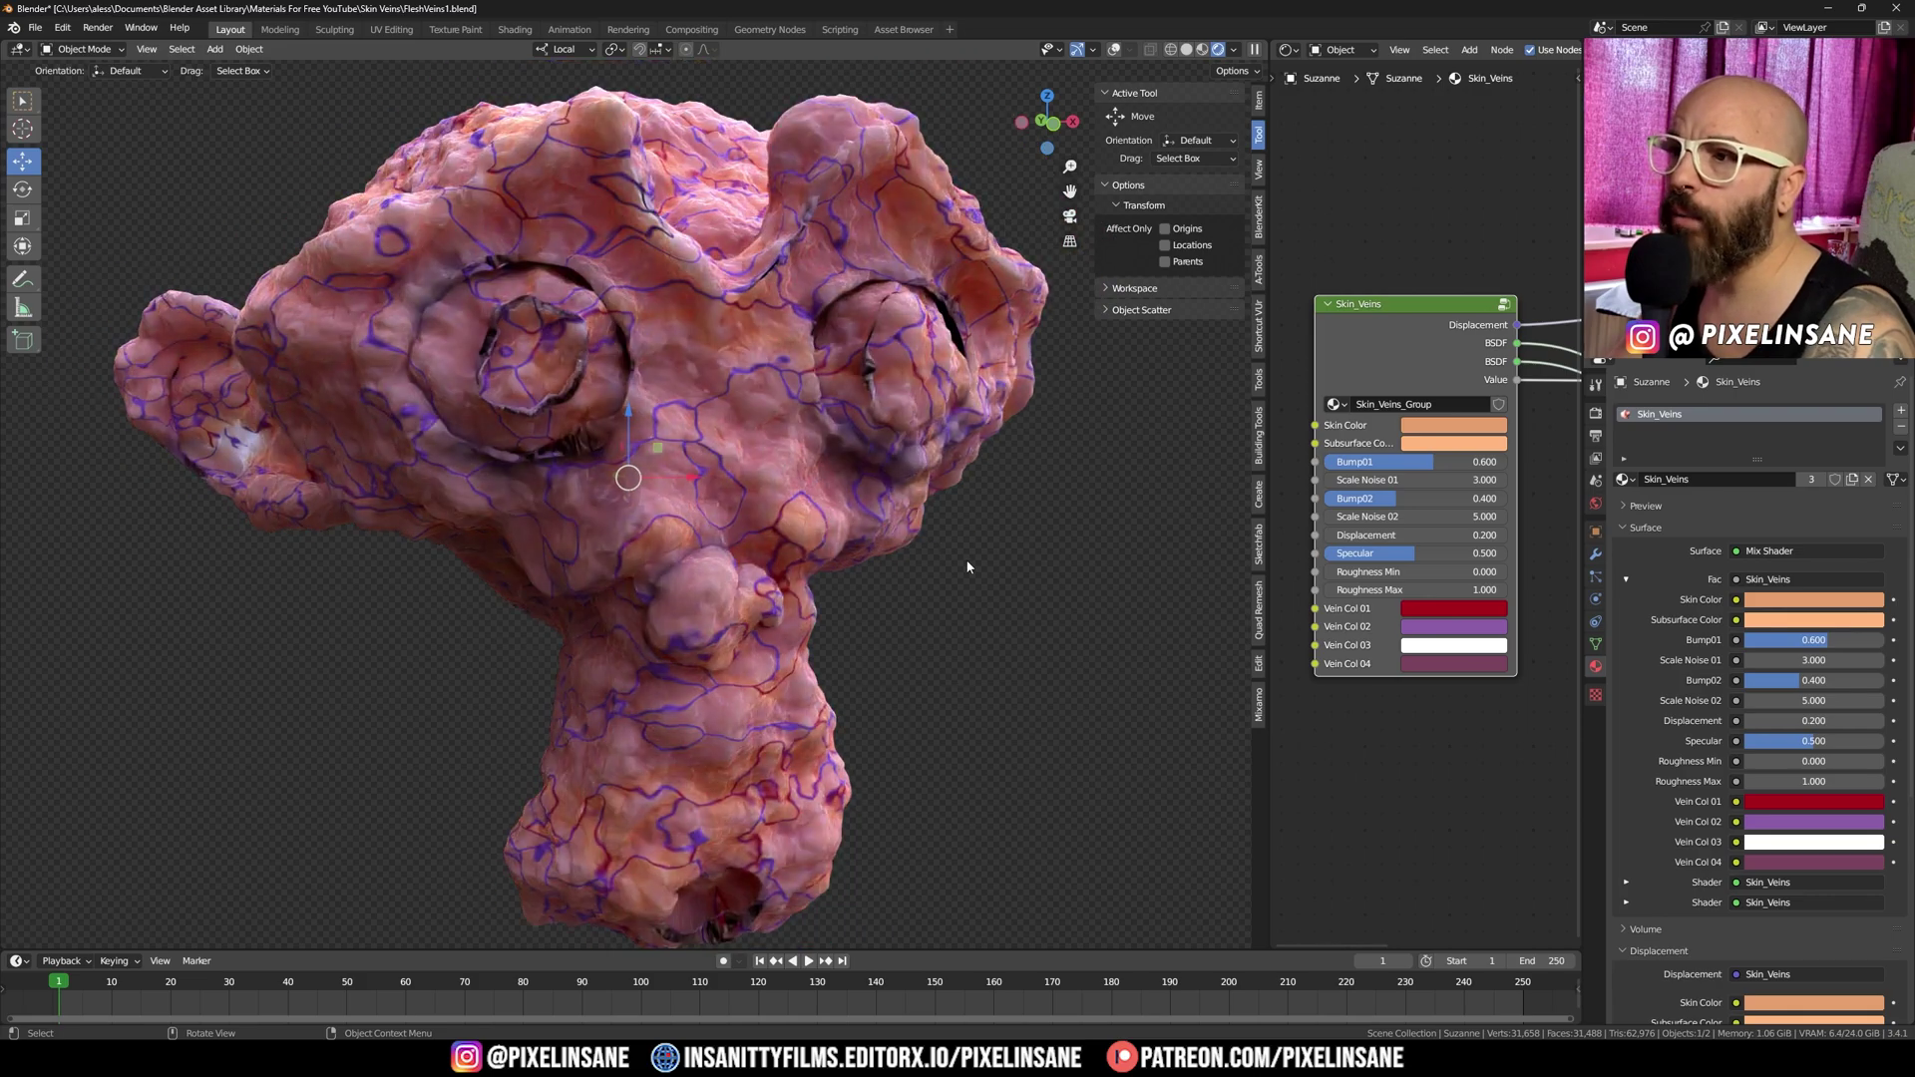
Deselect the monkey and orbit to inspect its left side.
{"action": "left_click", "coordinate": [880, 571]}
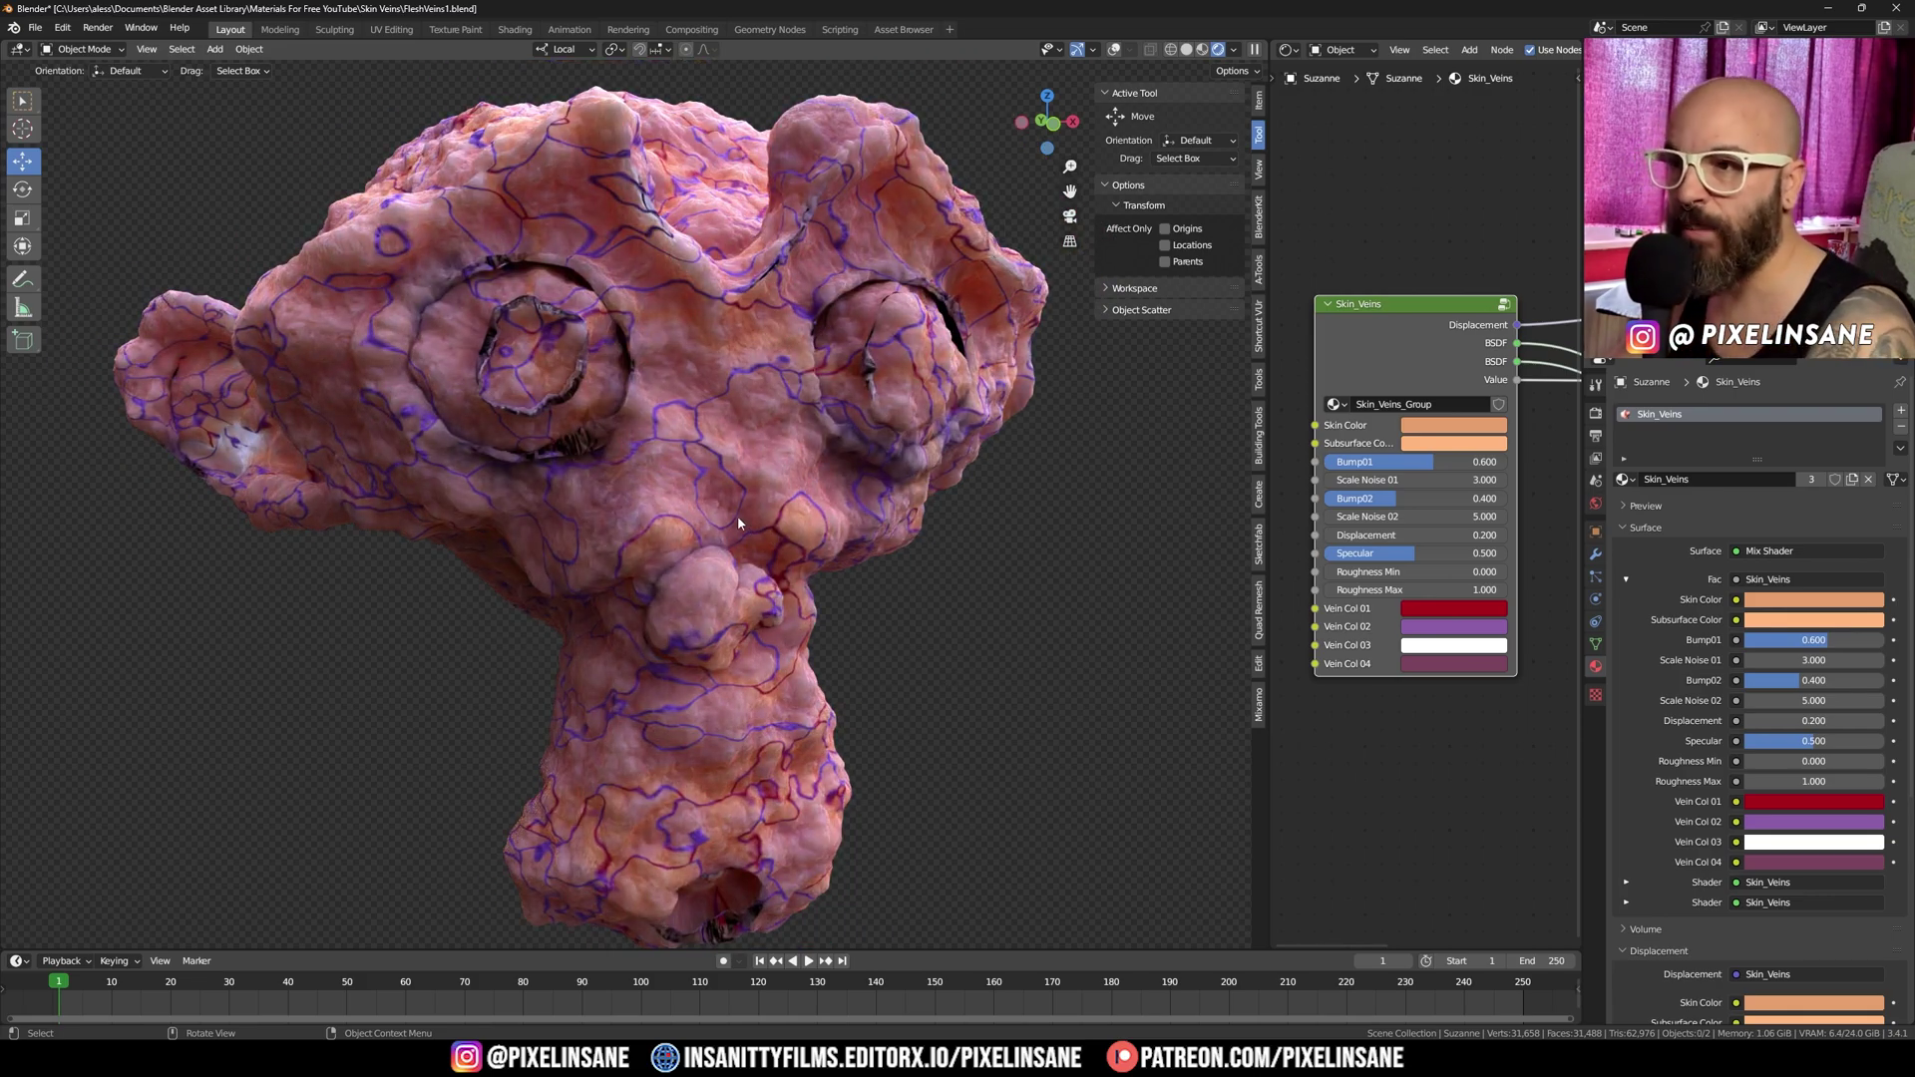
{"action": "middle_click_drag", "start_coordinate": [703, 484], "coordinate": [623, 415]}
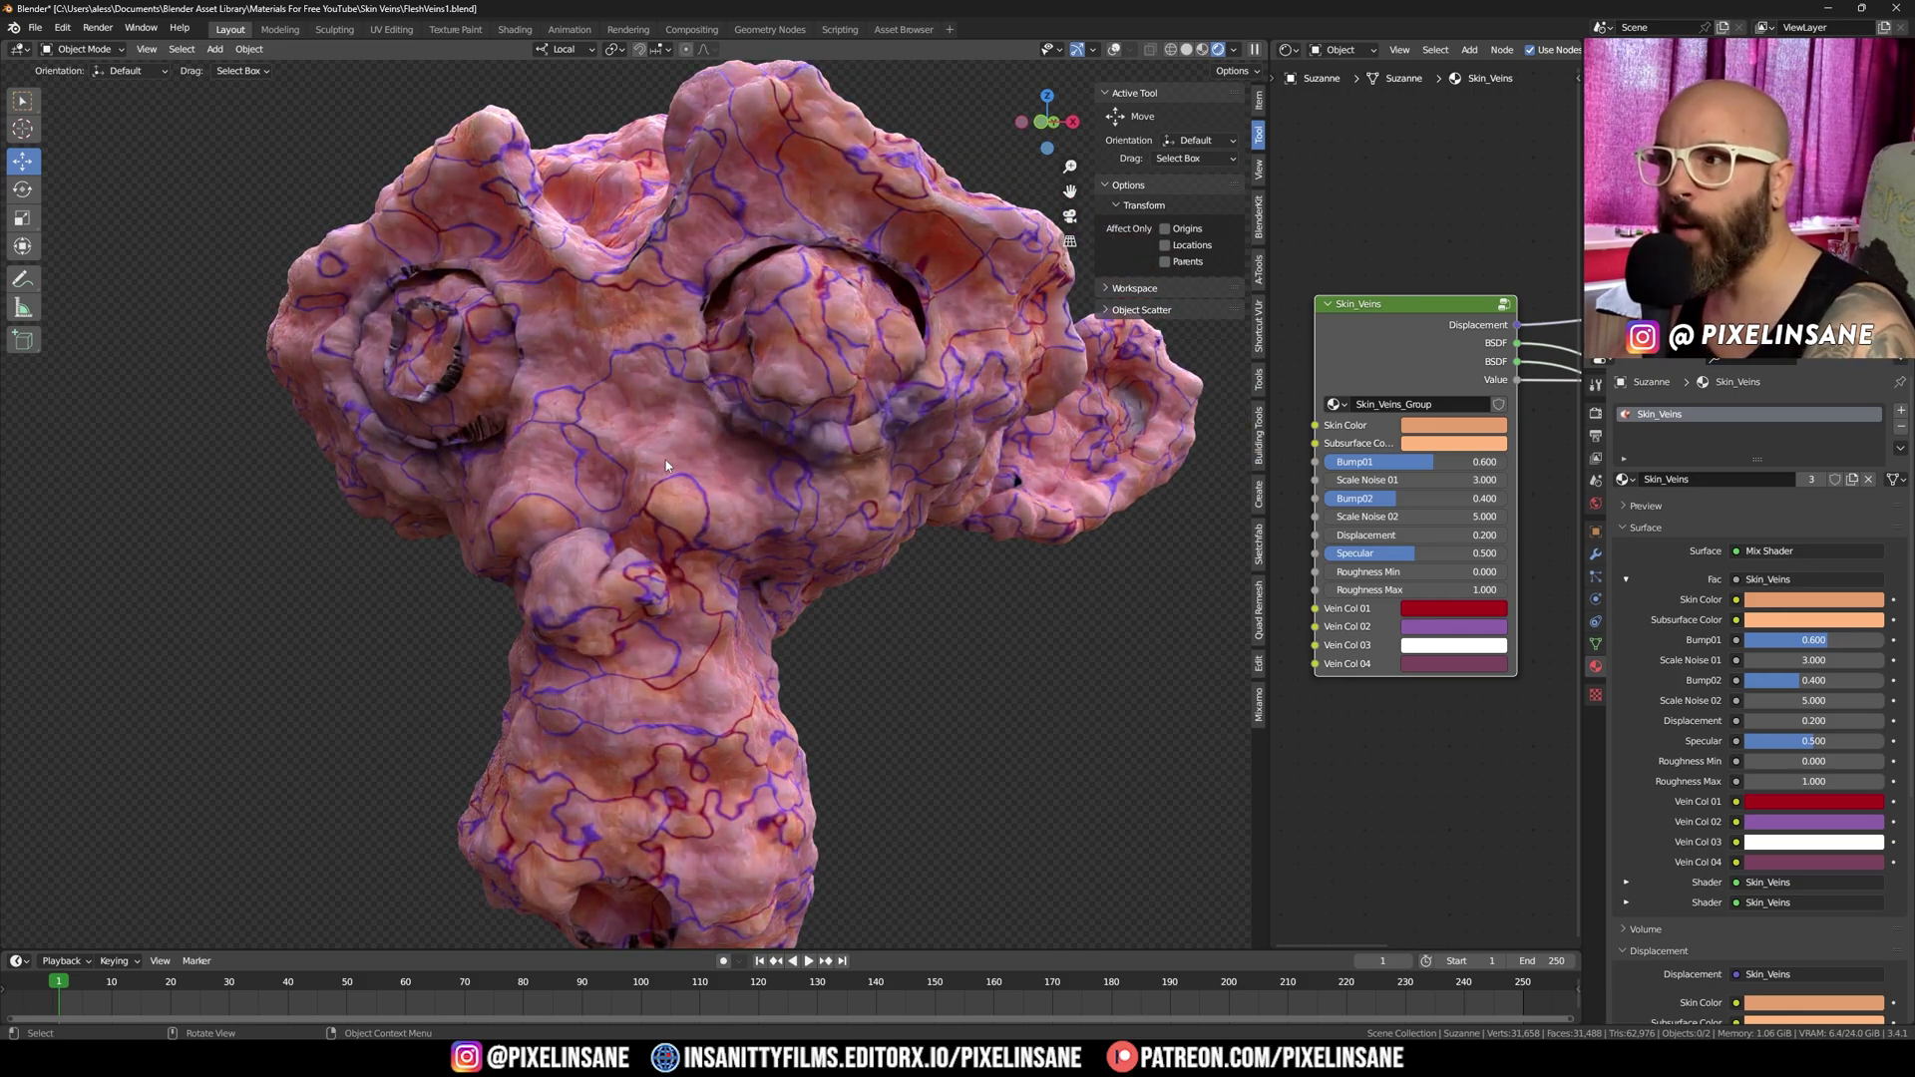
{"action": "middle_click_drag", "start_coordinate": [692, 487], "coordinate": [662, 435]}
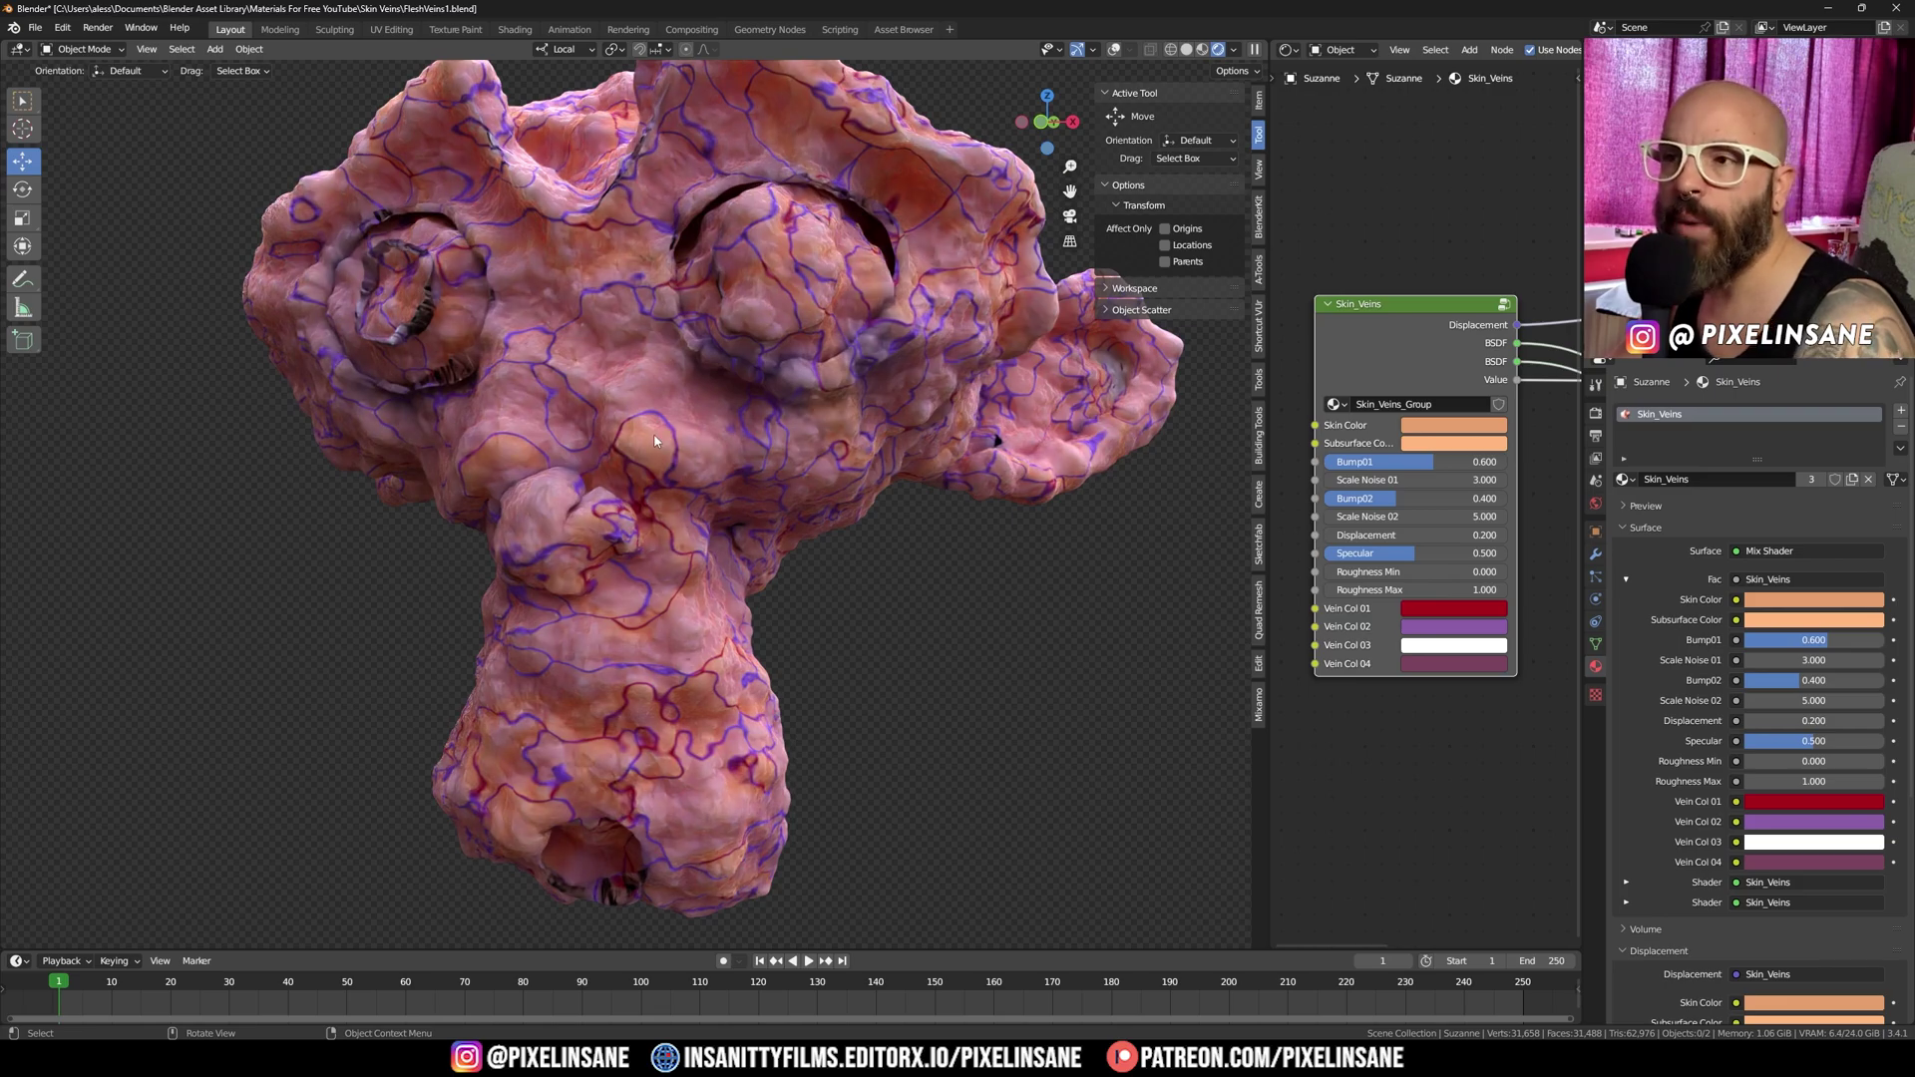
{"action": "middle_click_drag", "start_coordinate": [726, 345], "coordinate": [625, 383]}
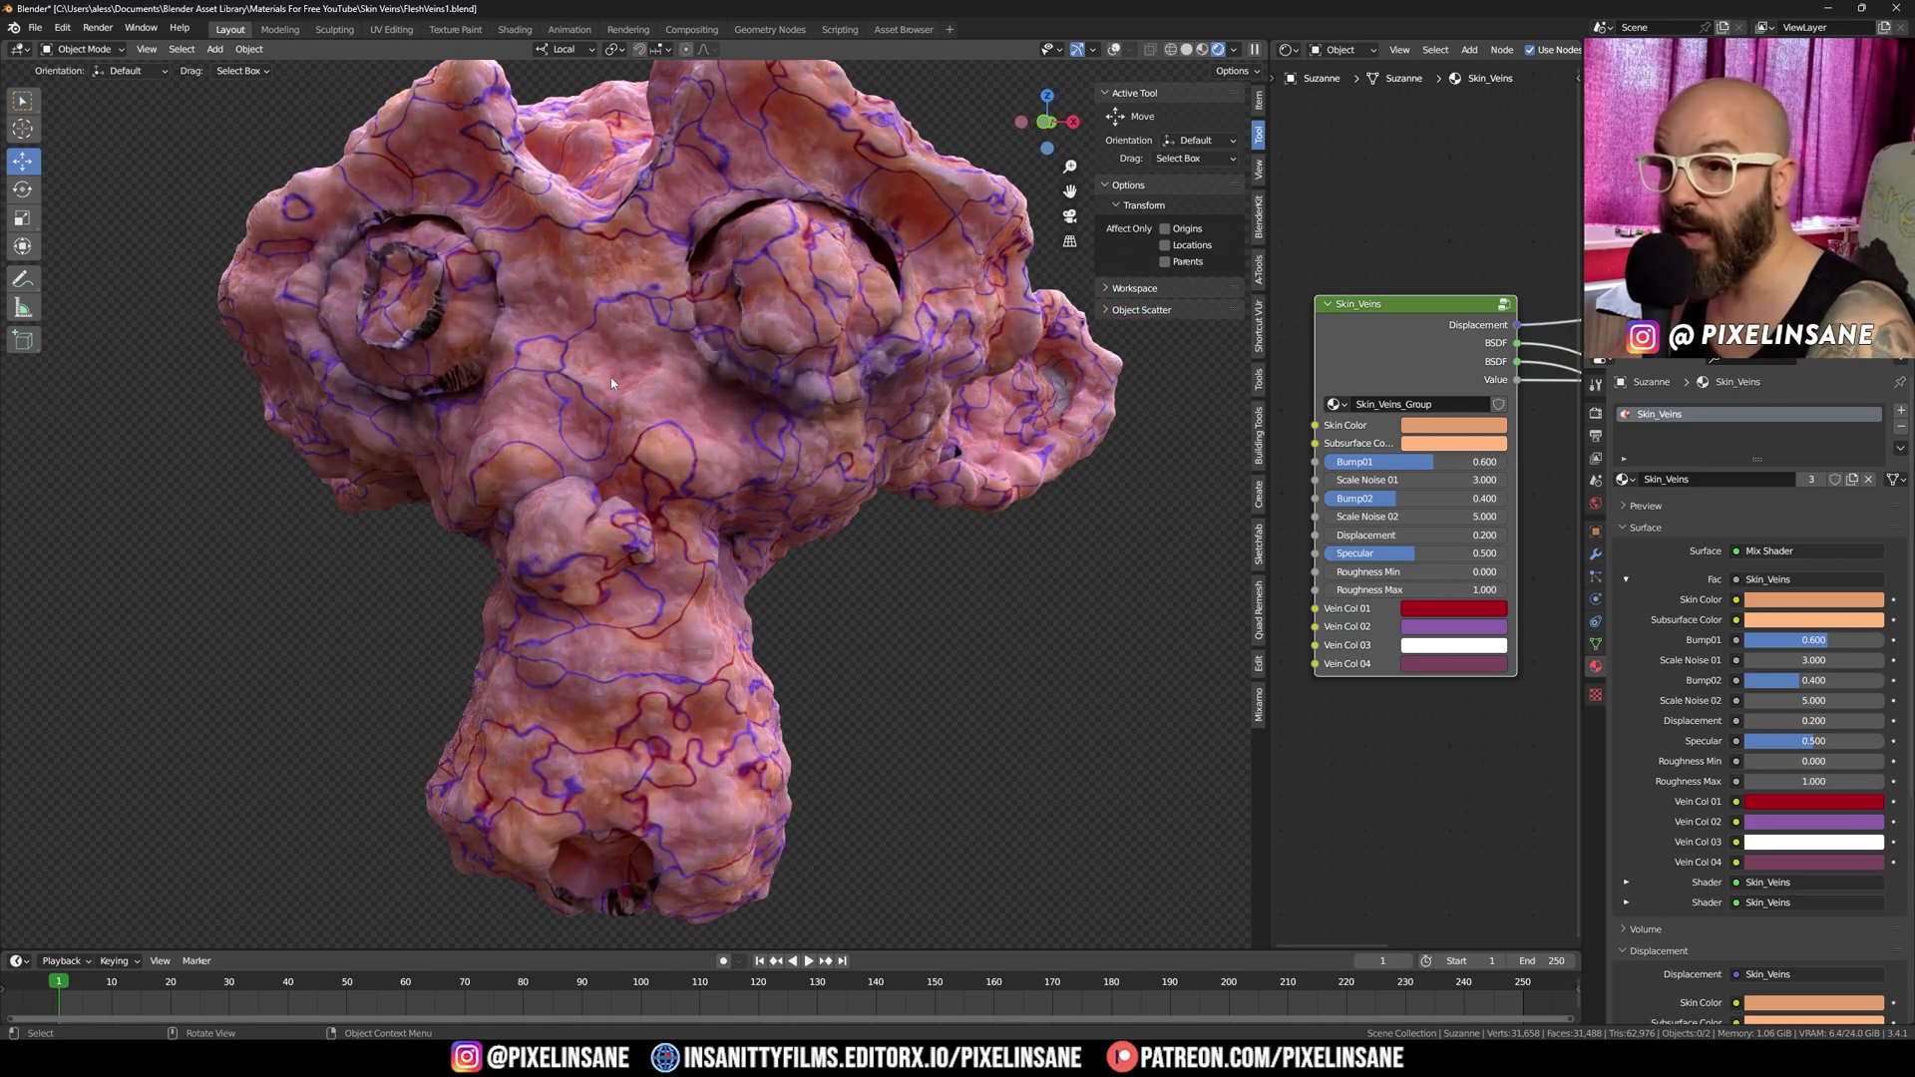
{"action": "middle_click_drag", "start_coordinate": [611, 382], "coordinate": [631, 429]}
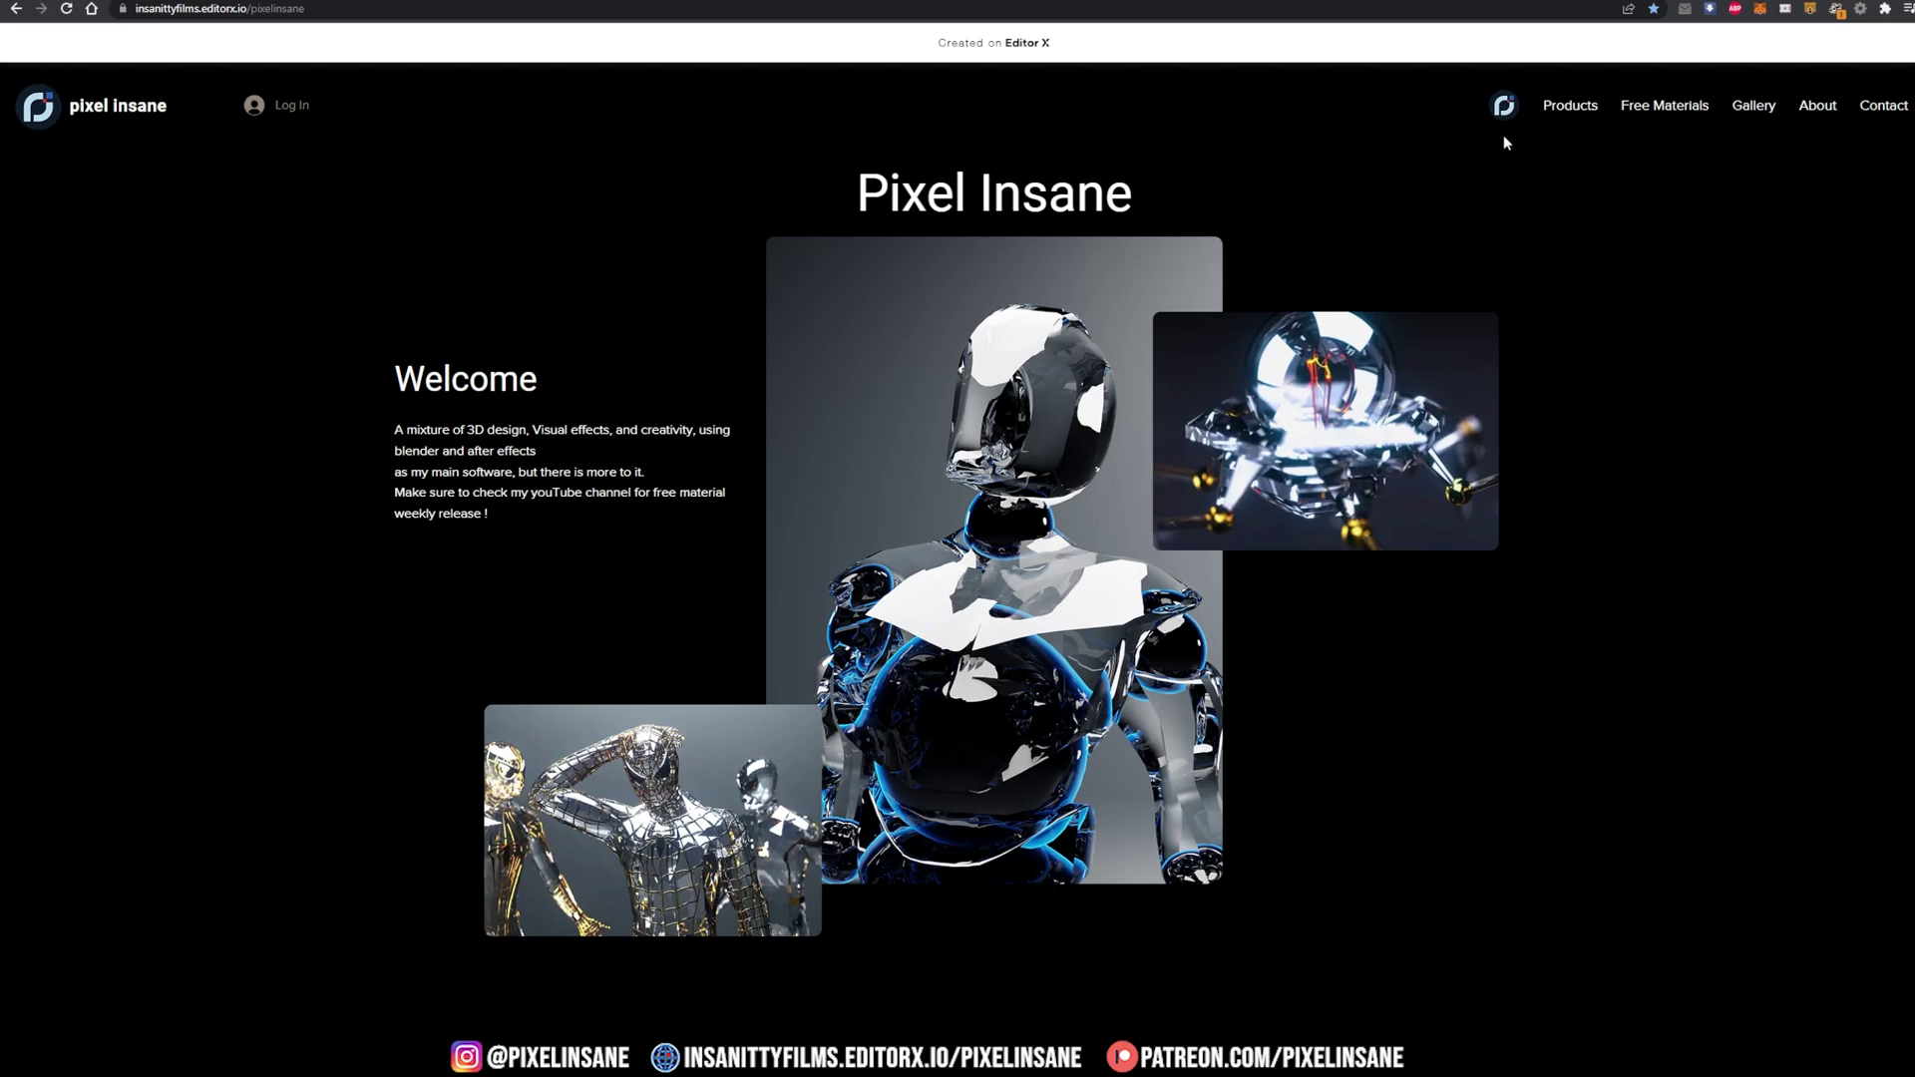
Go from the Free Materials Download section to the Free Materials page's Sign Up screen.
{"action": "left_click", "coordinate": [1586, 107]}
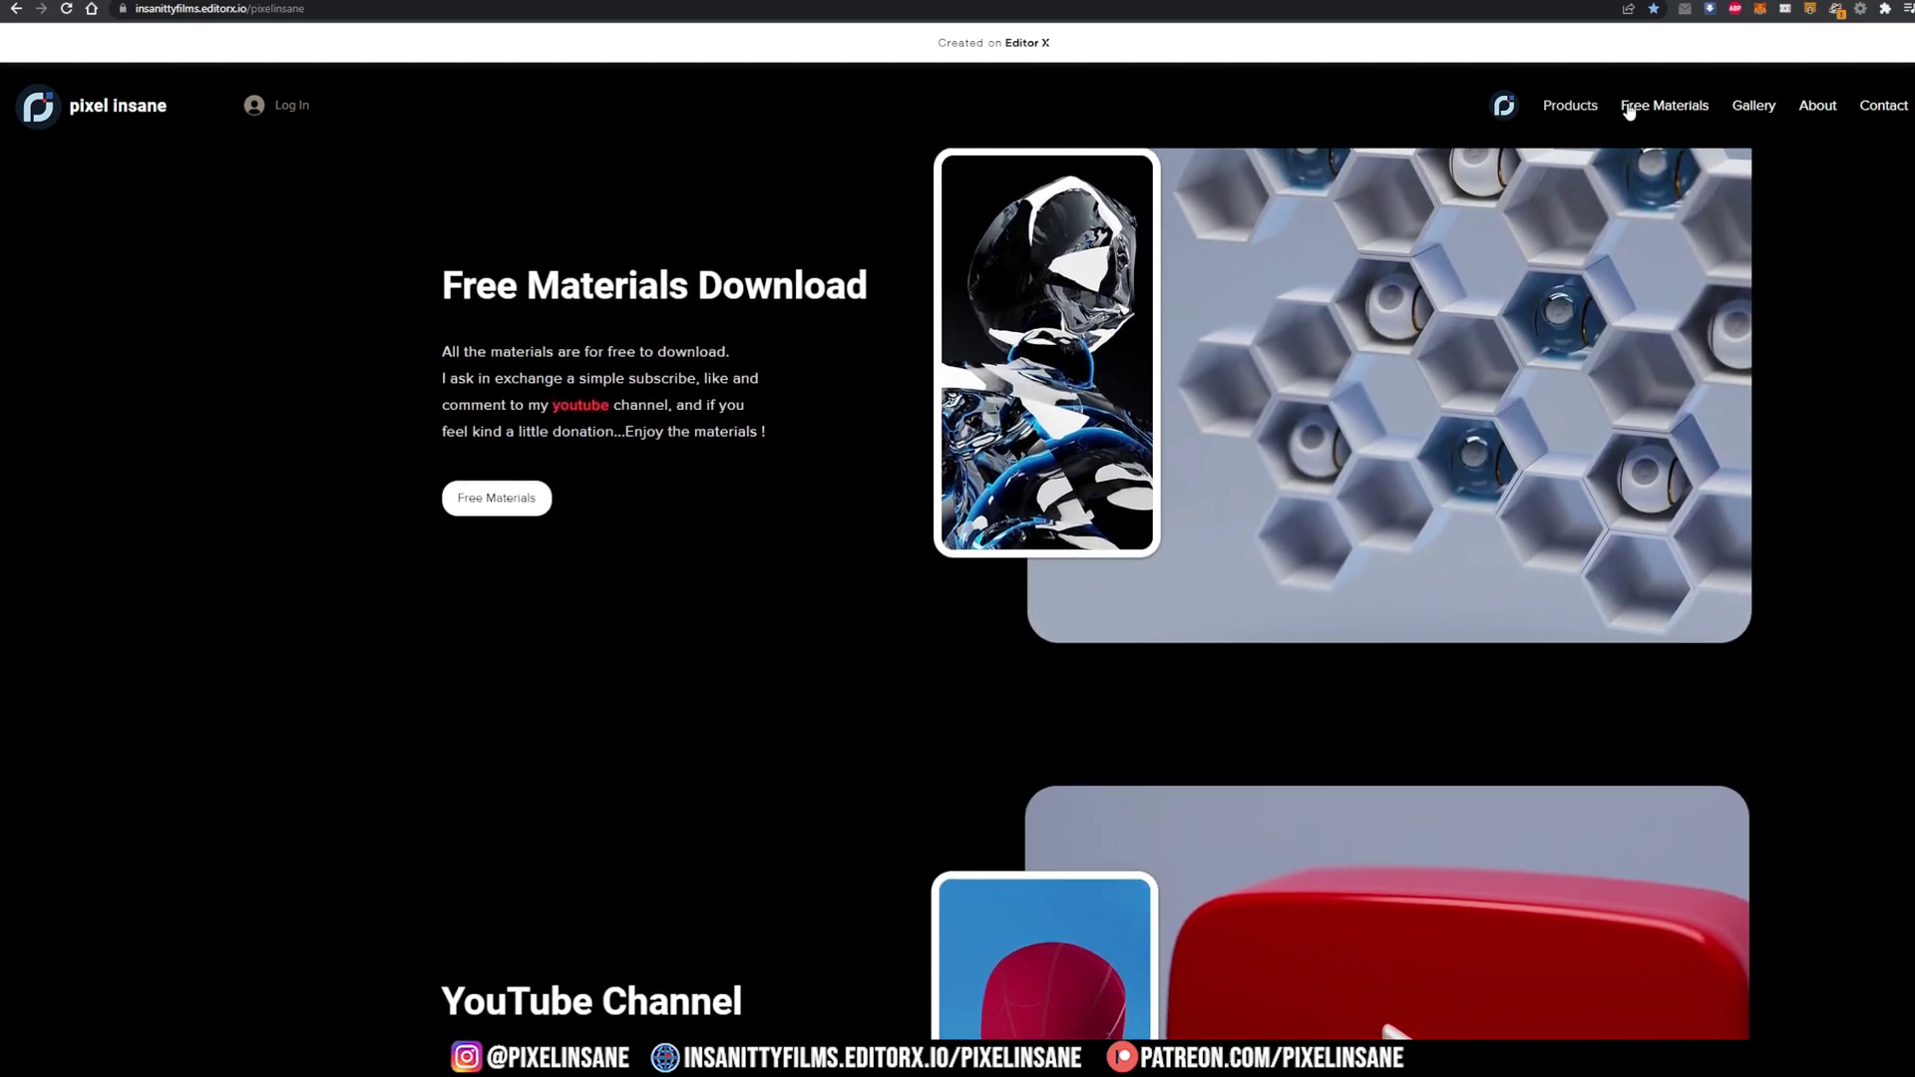
{"action": "left_click", "coordinate": [1649, 108]}
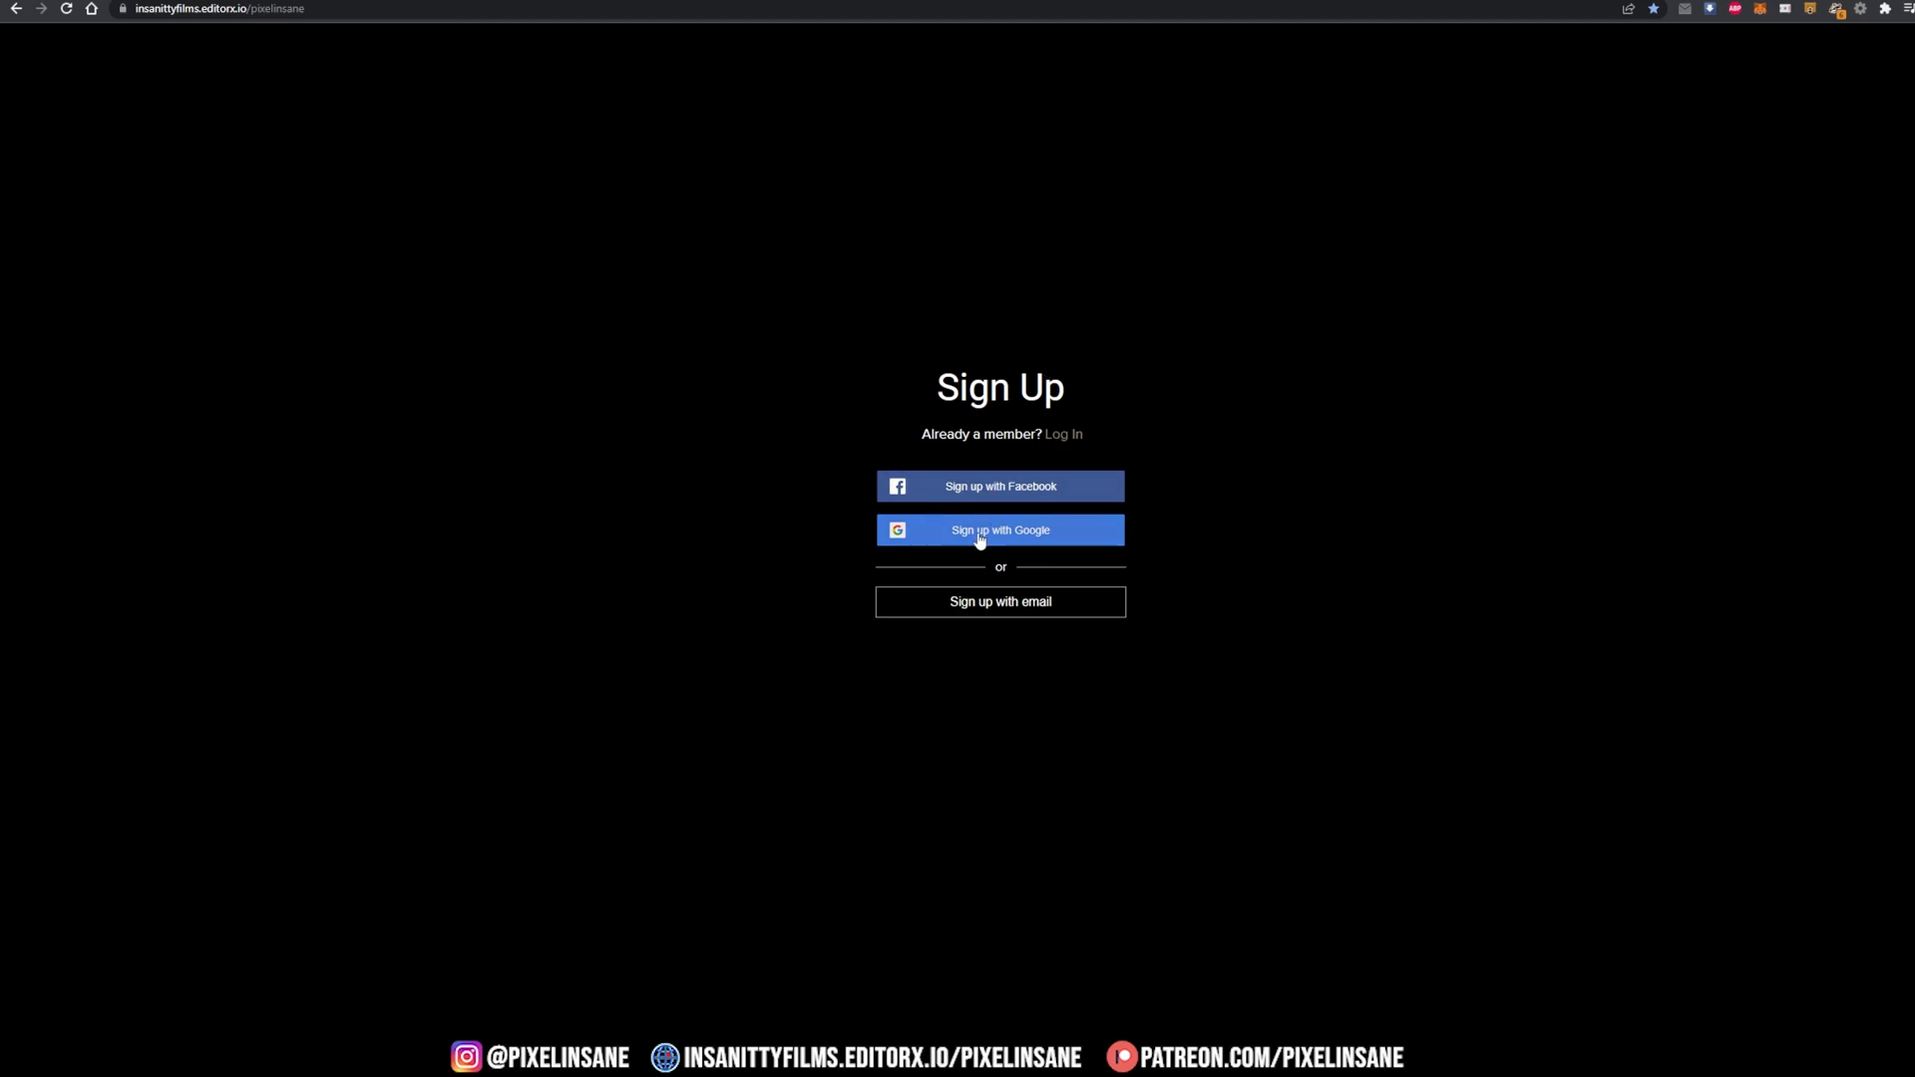
Log in and download the Flesh Veins material as FleshVeins.zip from the Free Materials grid.
{"action": "left_click", "coordinate": [1060, 435]}
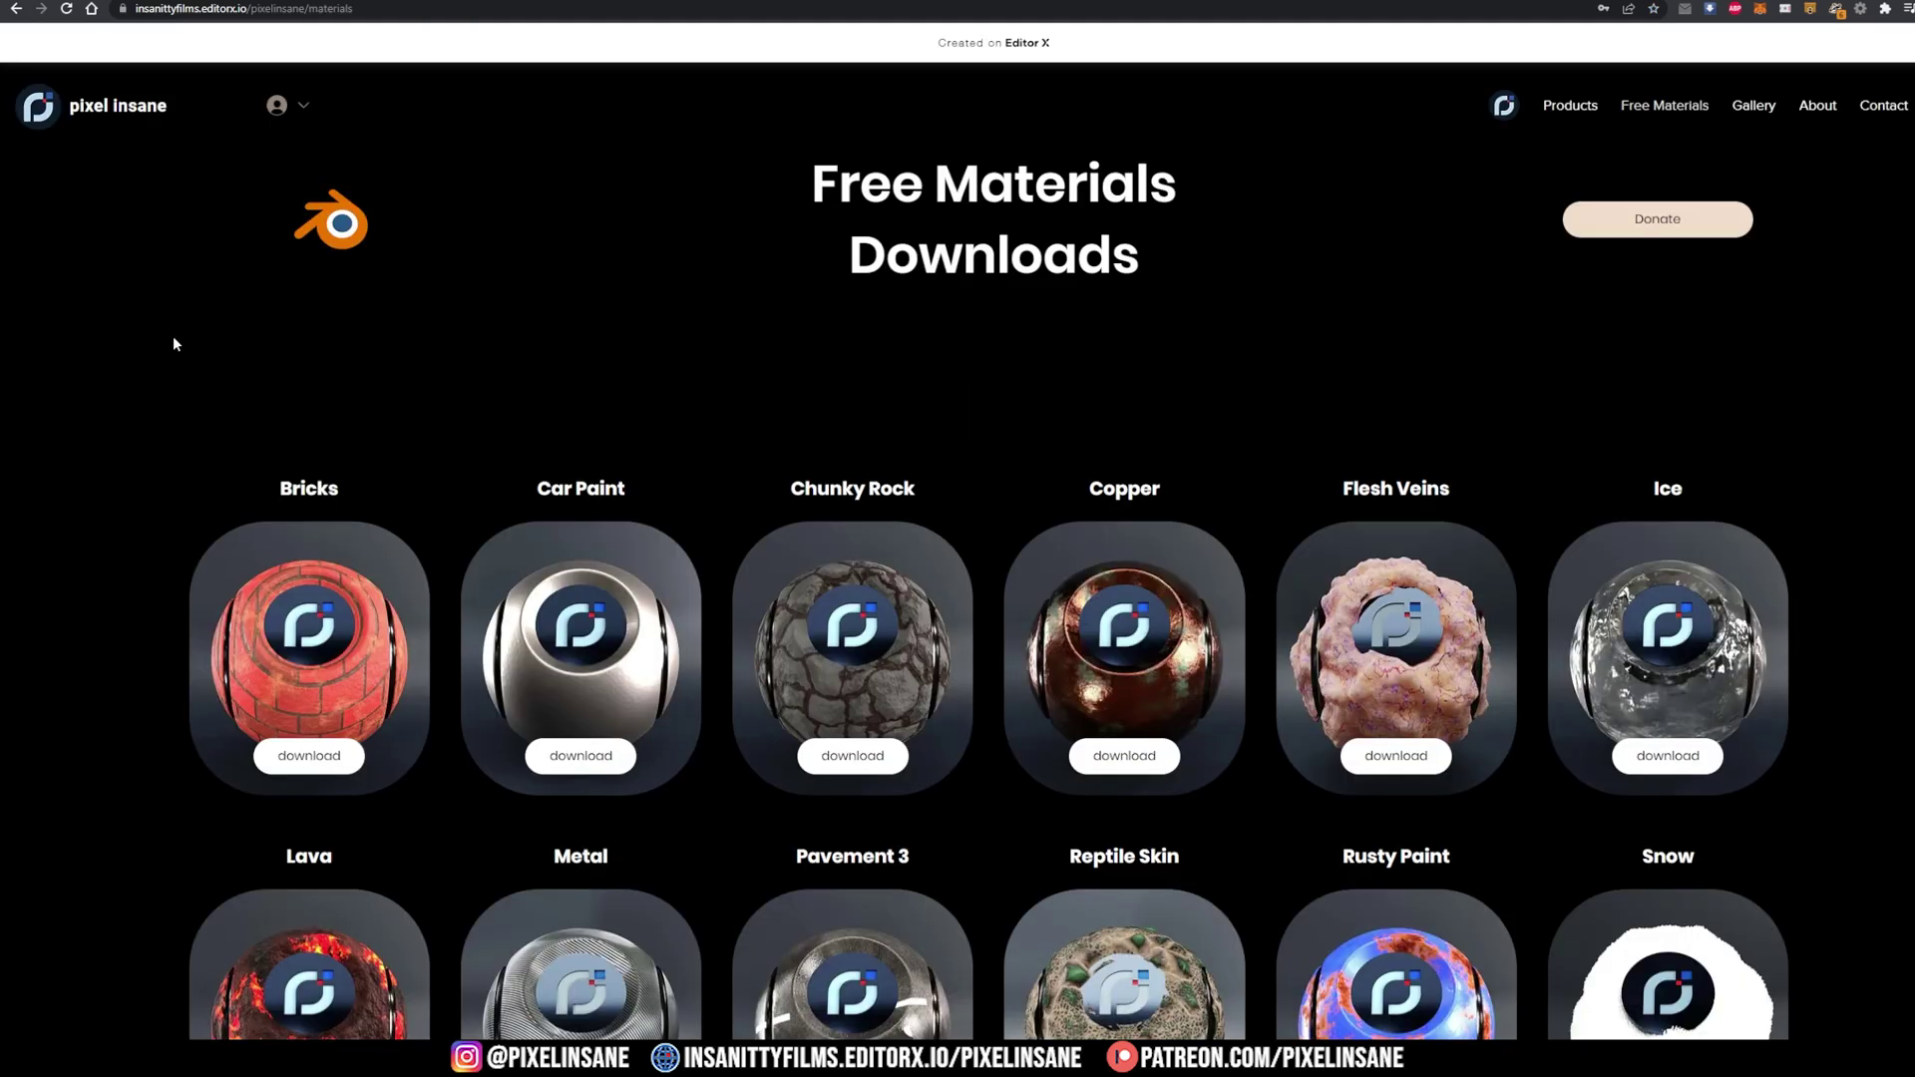
{"action": "scroll", "coordinate": [173, 344], "scroll_direction": "down", "scroll_amount": 2}
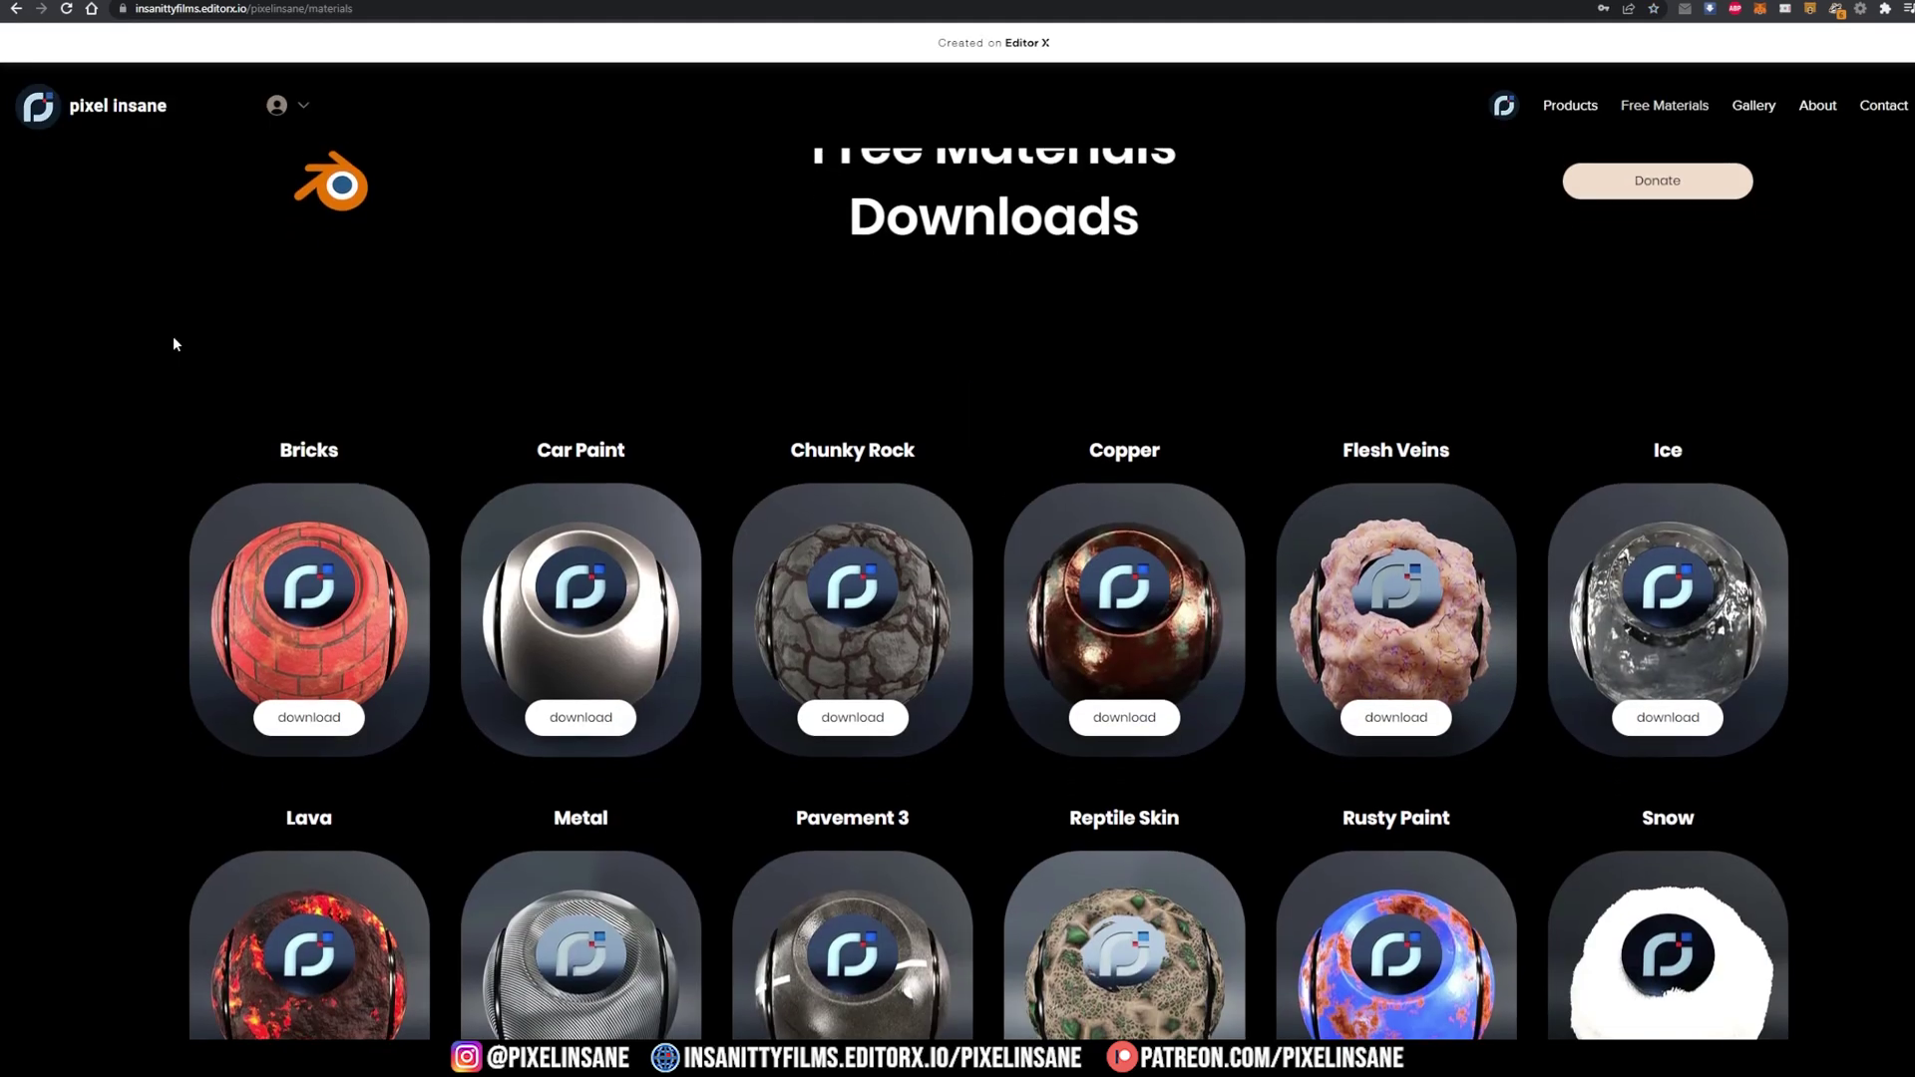
{"action": "scroll", "coordinate": [173, 344], "scroll_direction": "up", "scroll_amount": 1}
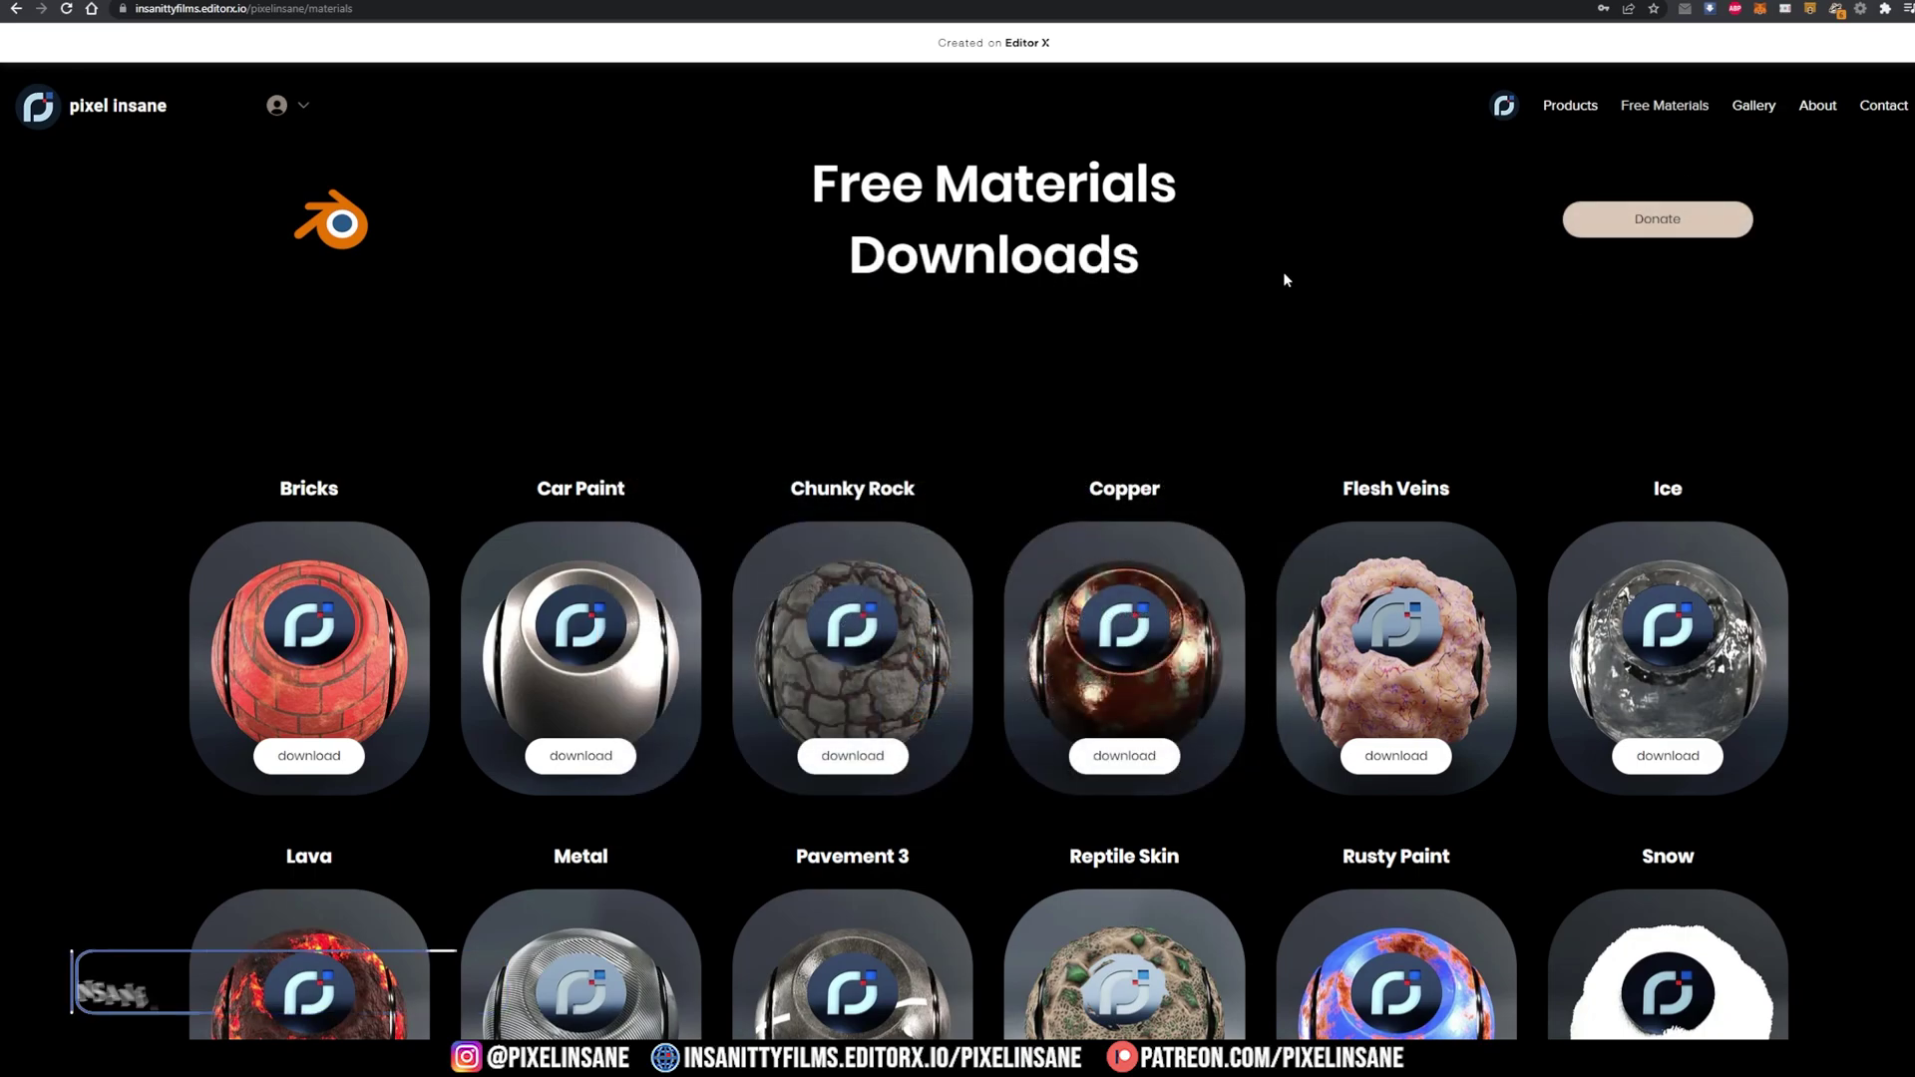
{"action": "scroll", "coordinate": [1317, 289], "scroll_direction": "down", "scroll_amount": 1}
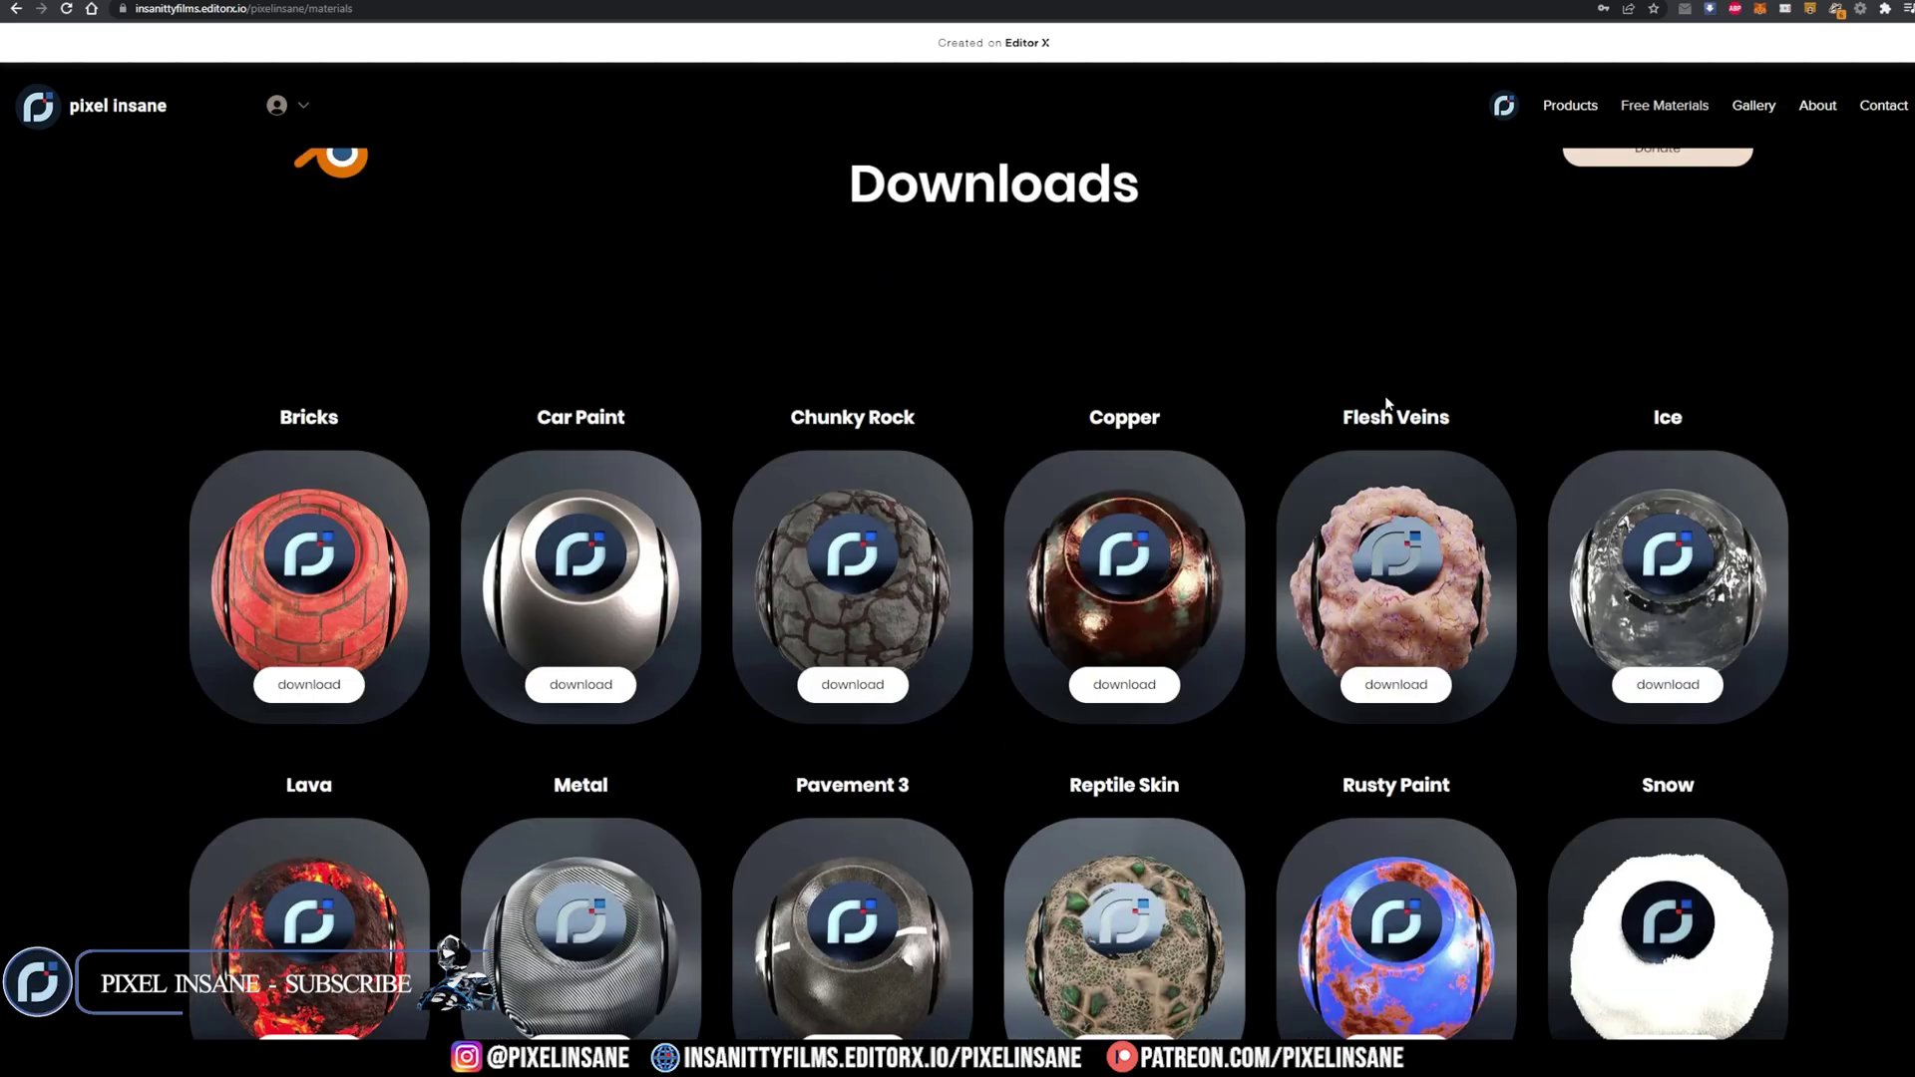
{"action": "left_click", "coordinate": [1387, 688]}
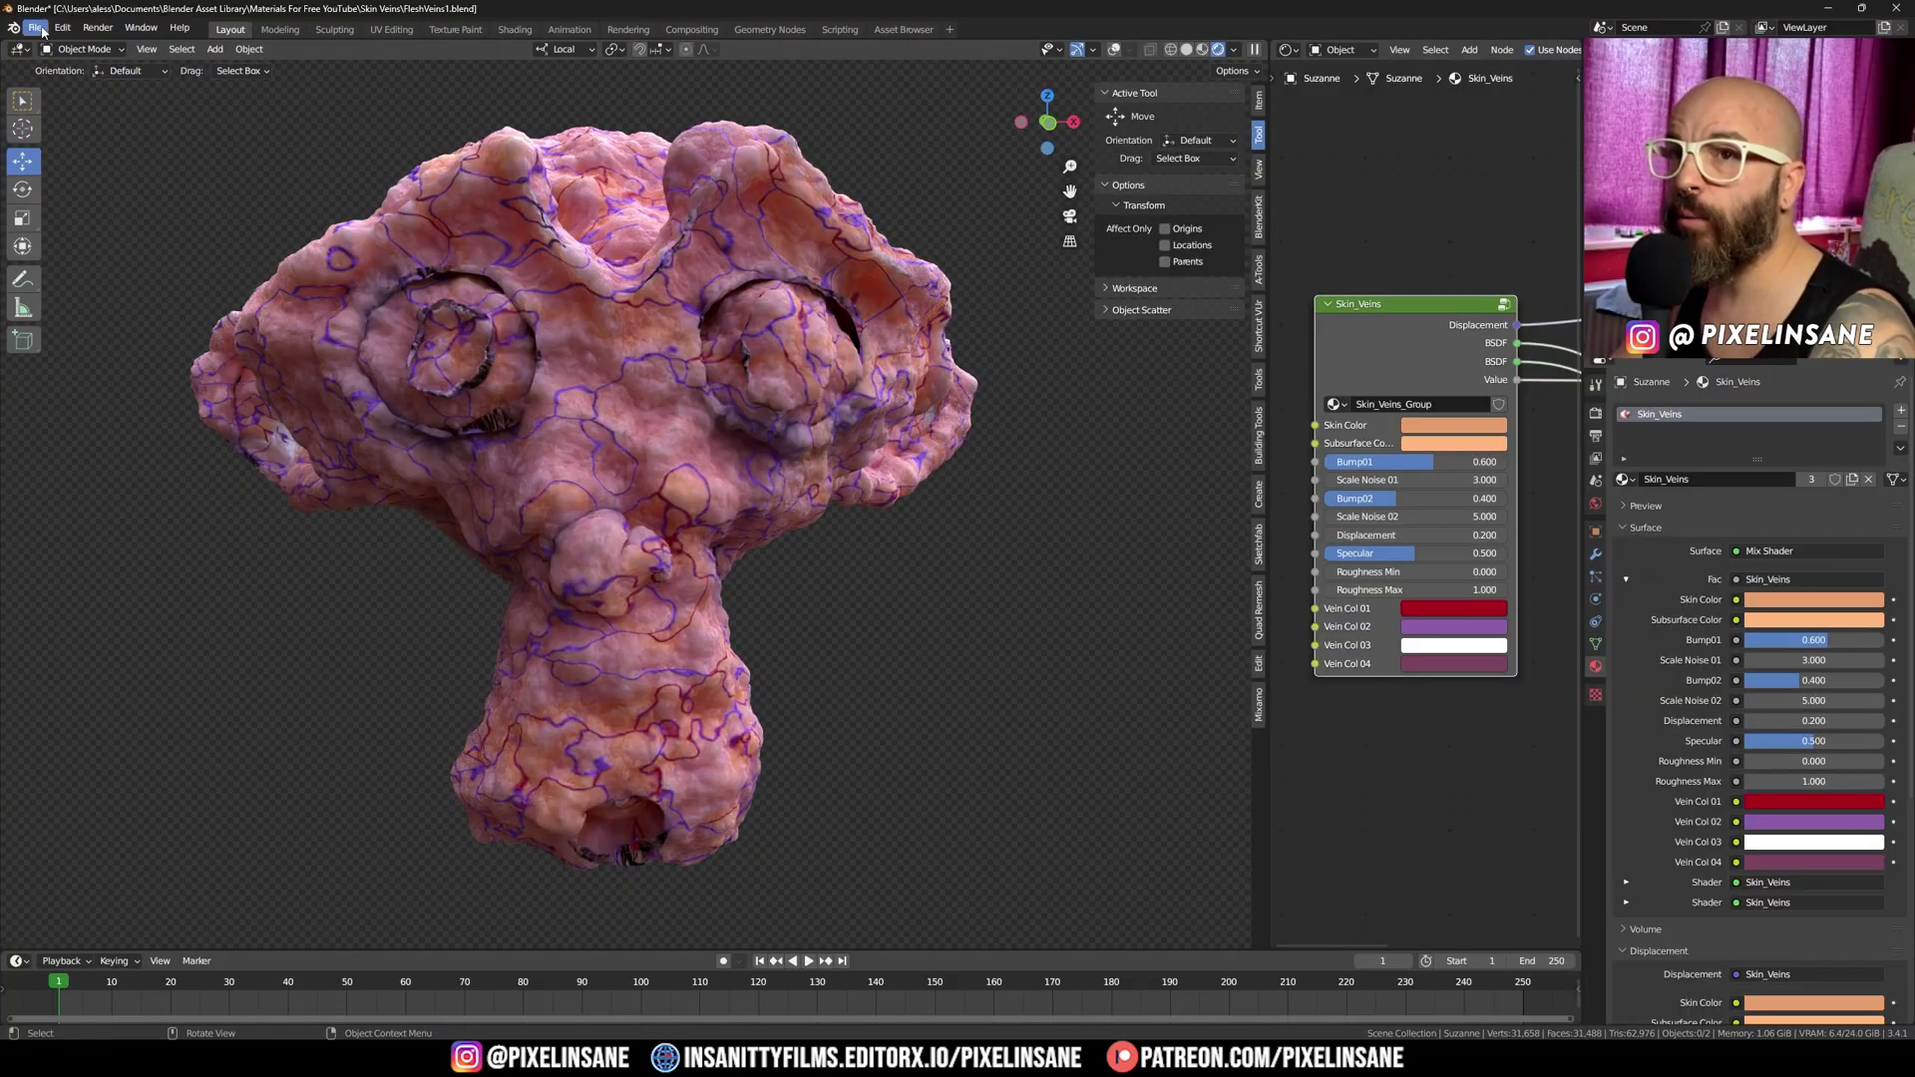
Open Desktop/FleshVeins/FleshVeins.blend, discarding unsaved changes to the current file.
{"action": "left_click", "coordinate": [40, 31]}
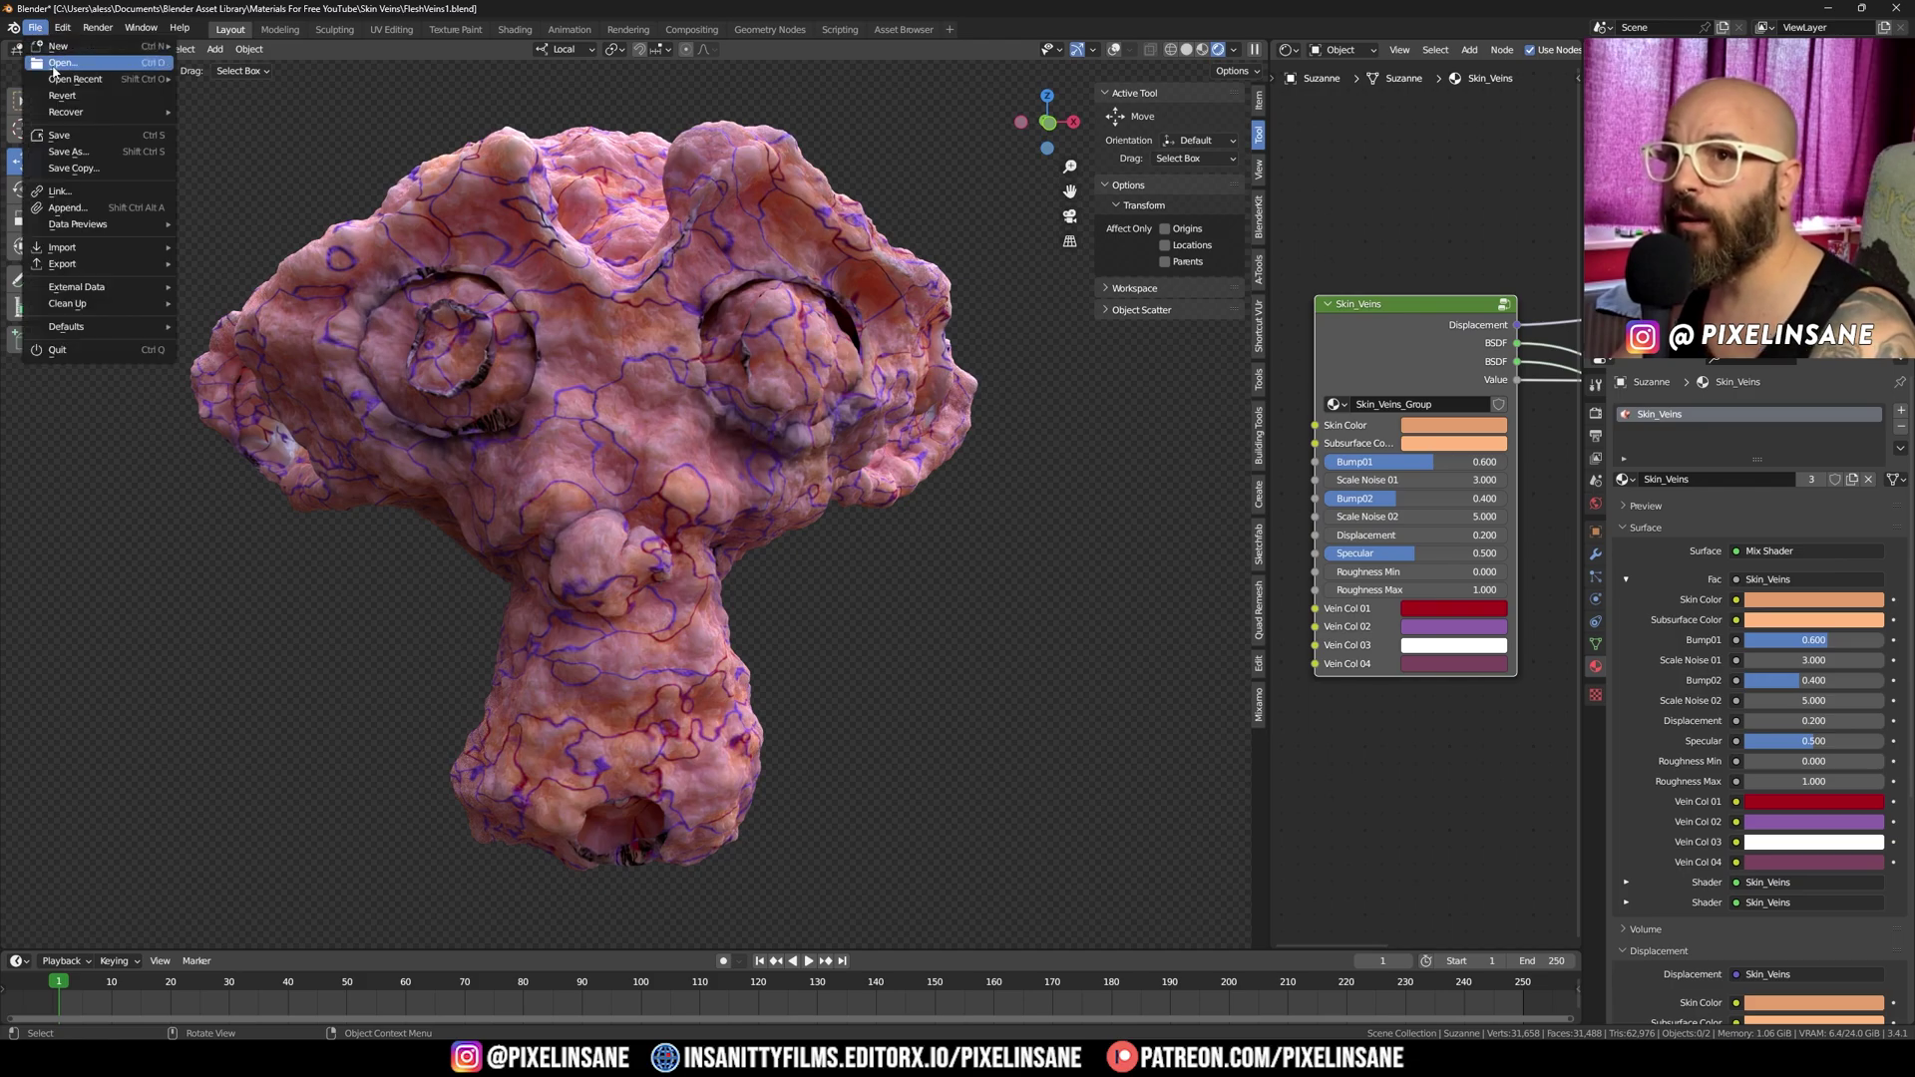
{"action": "left_click", "coordinate": [160, 146]}
{"action": "left_click", "coordinate": [987, 556]}
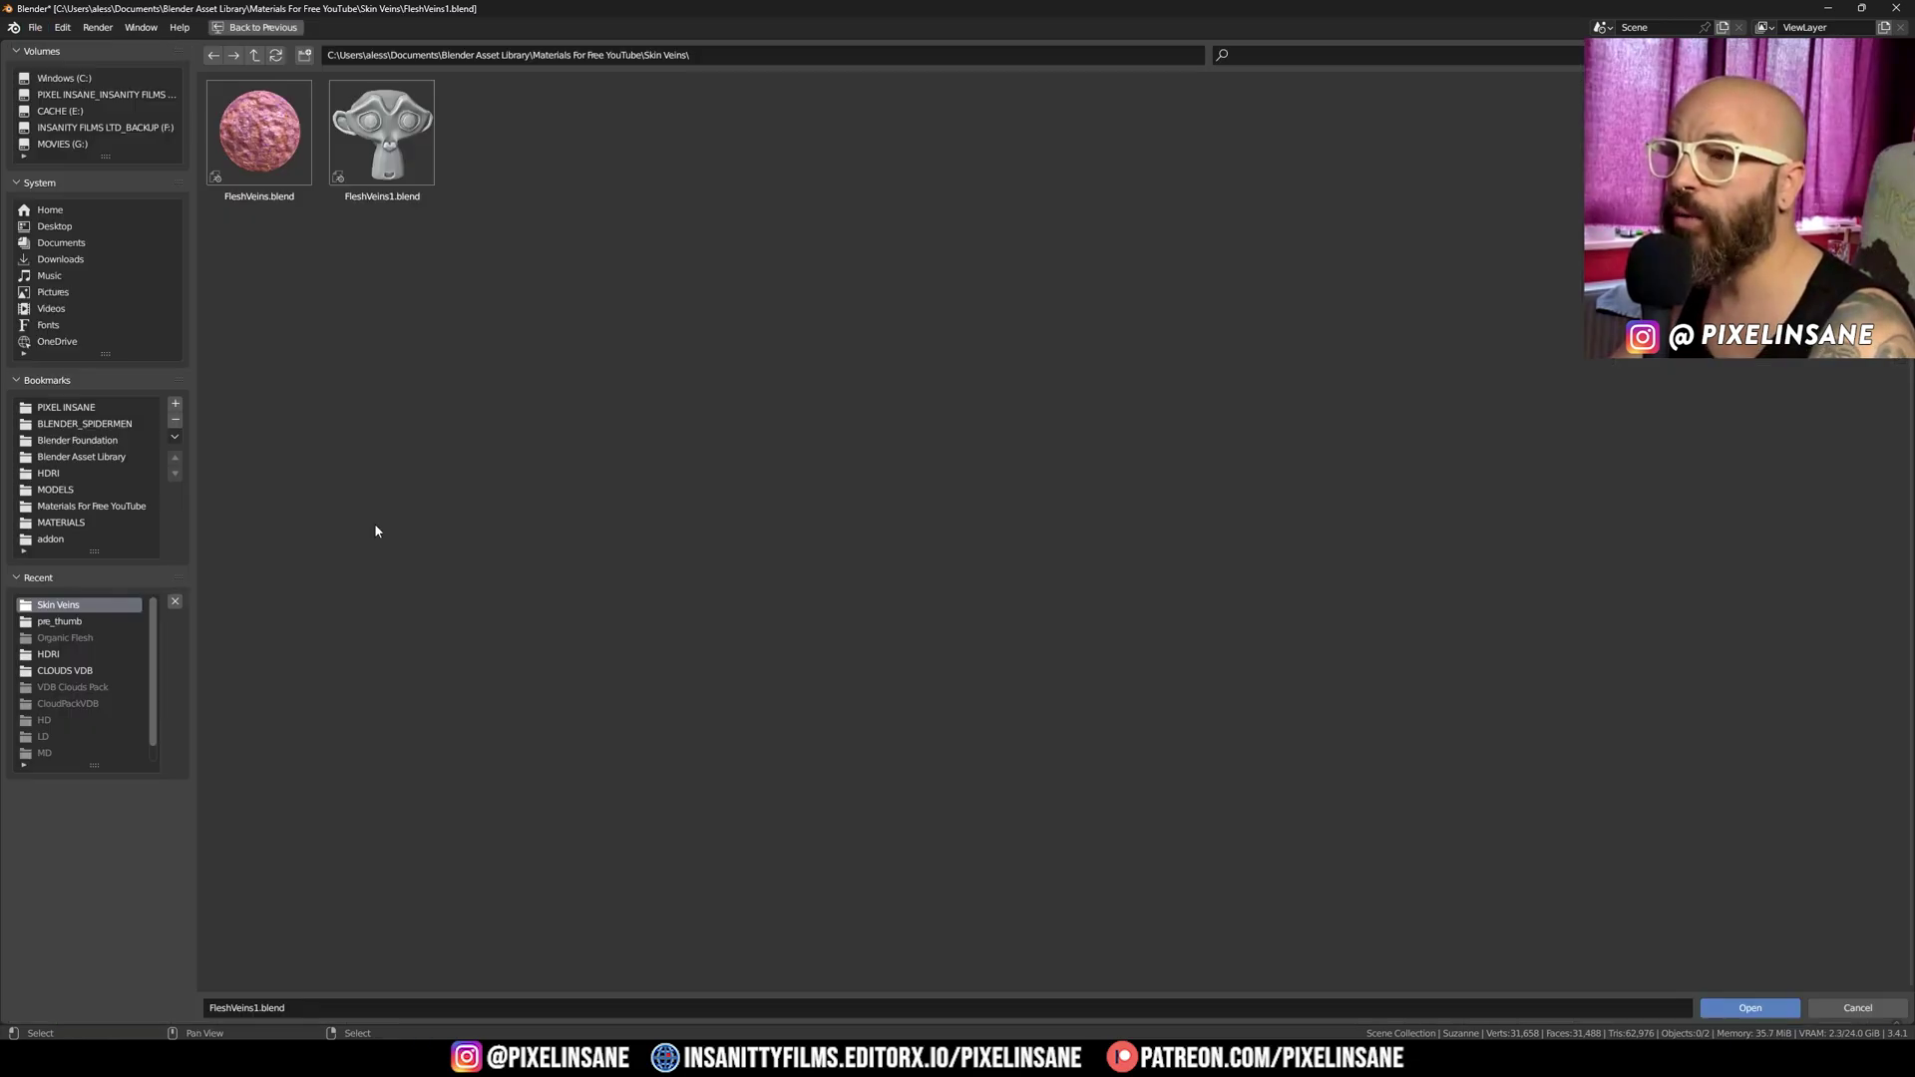
{"action": "left_click", "coordinate": [69, 229]}
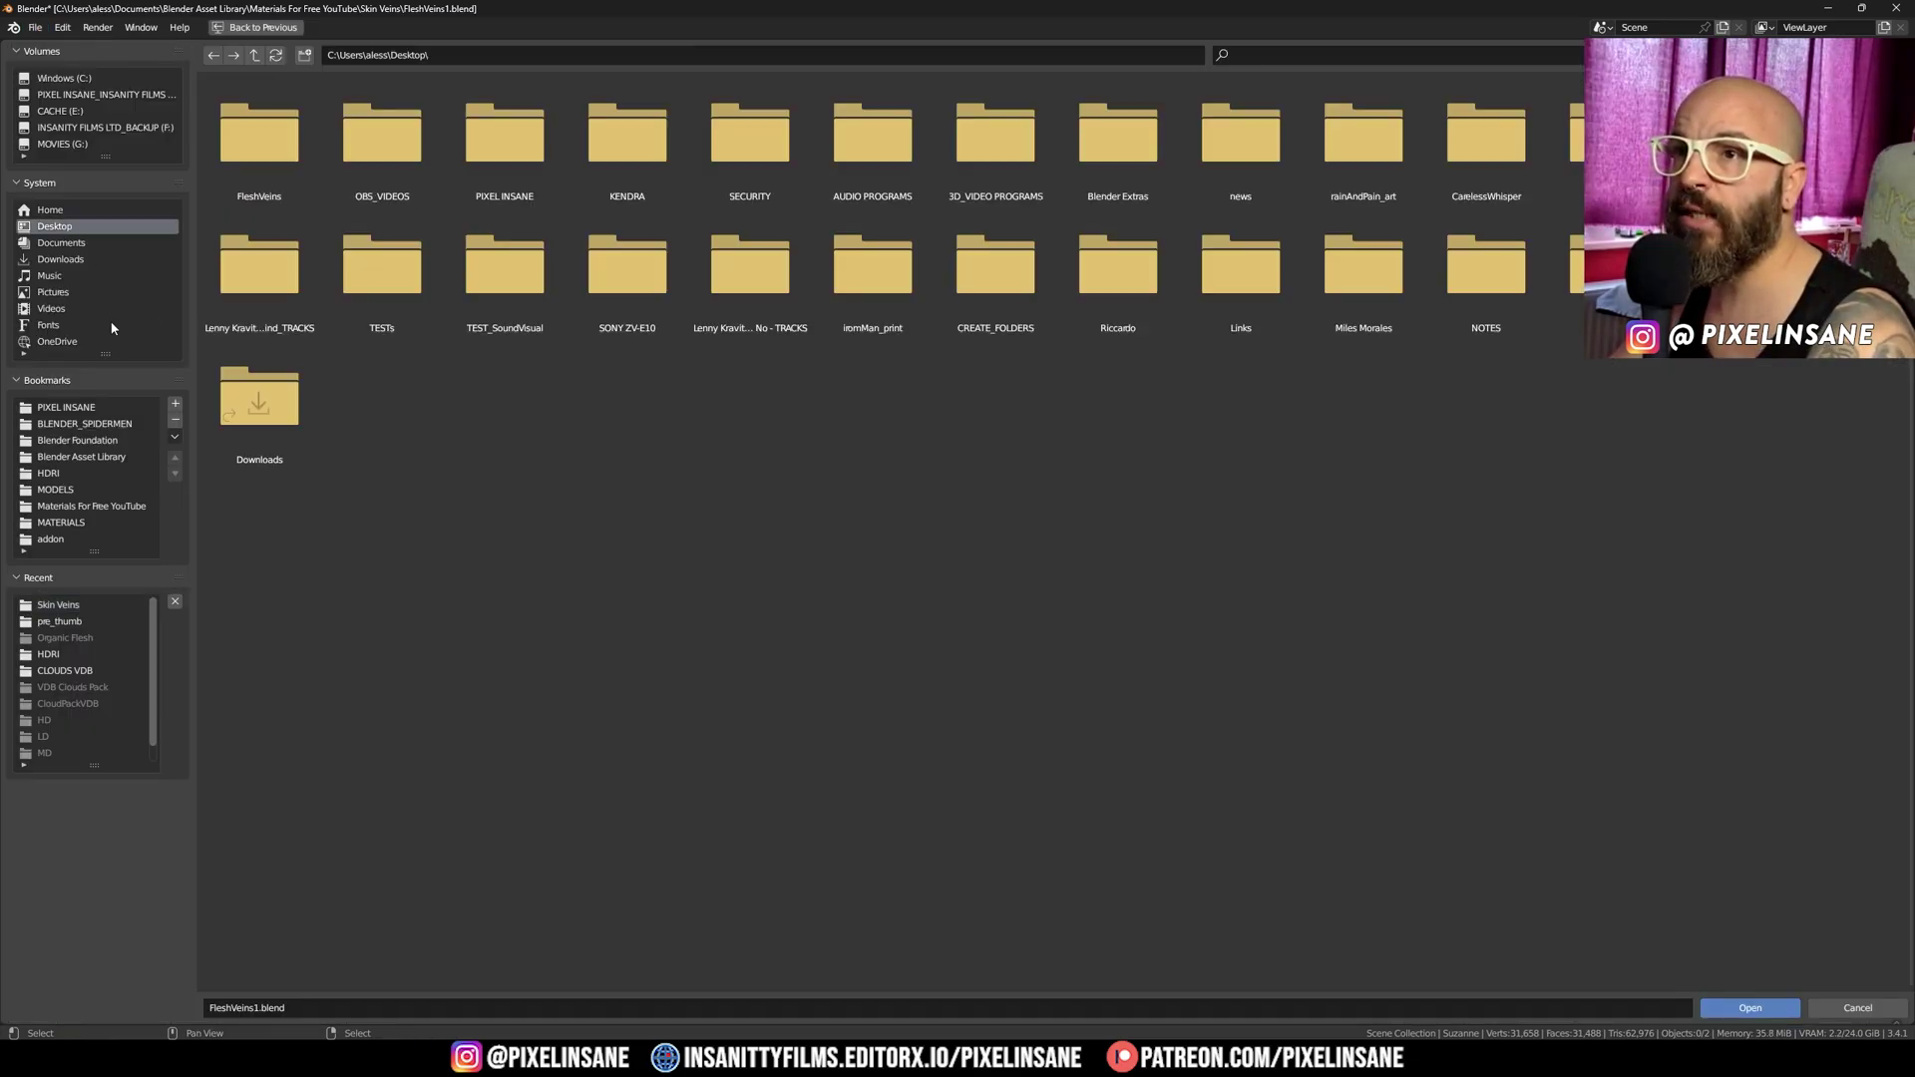
{"action": "left_click", "coordinate": [264, 158]}
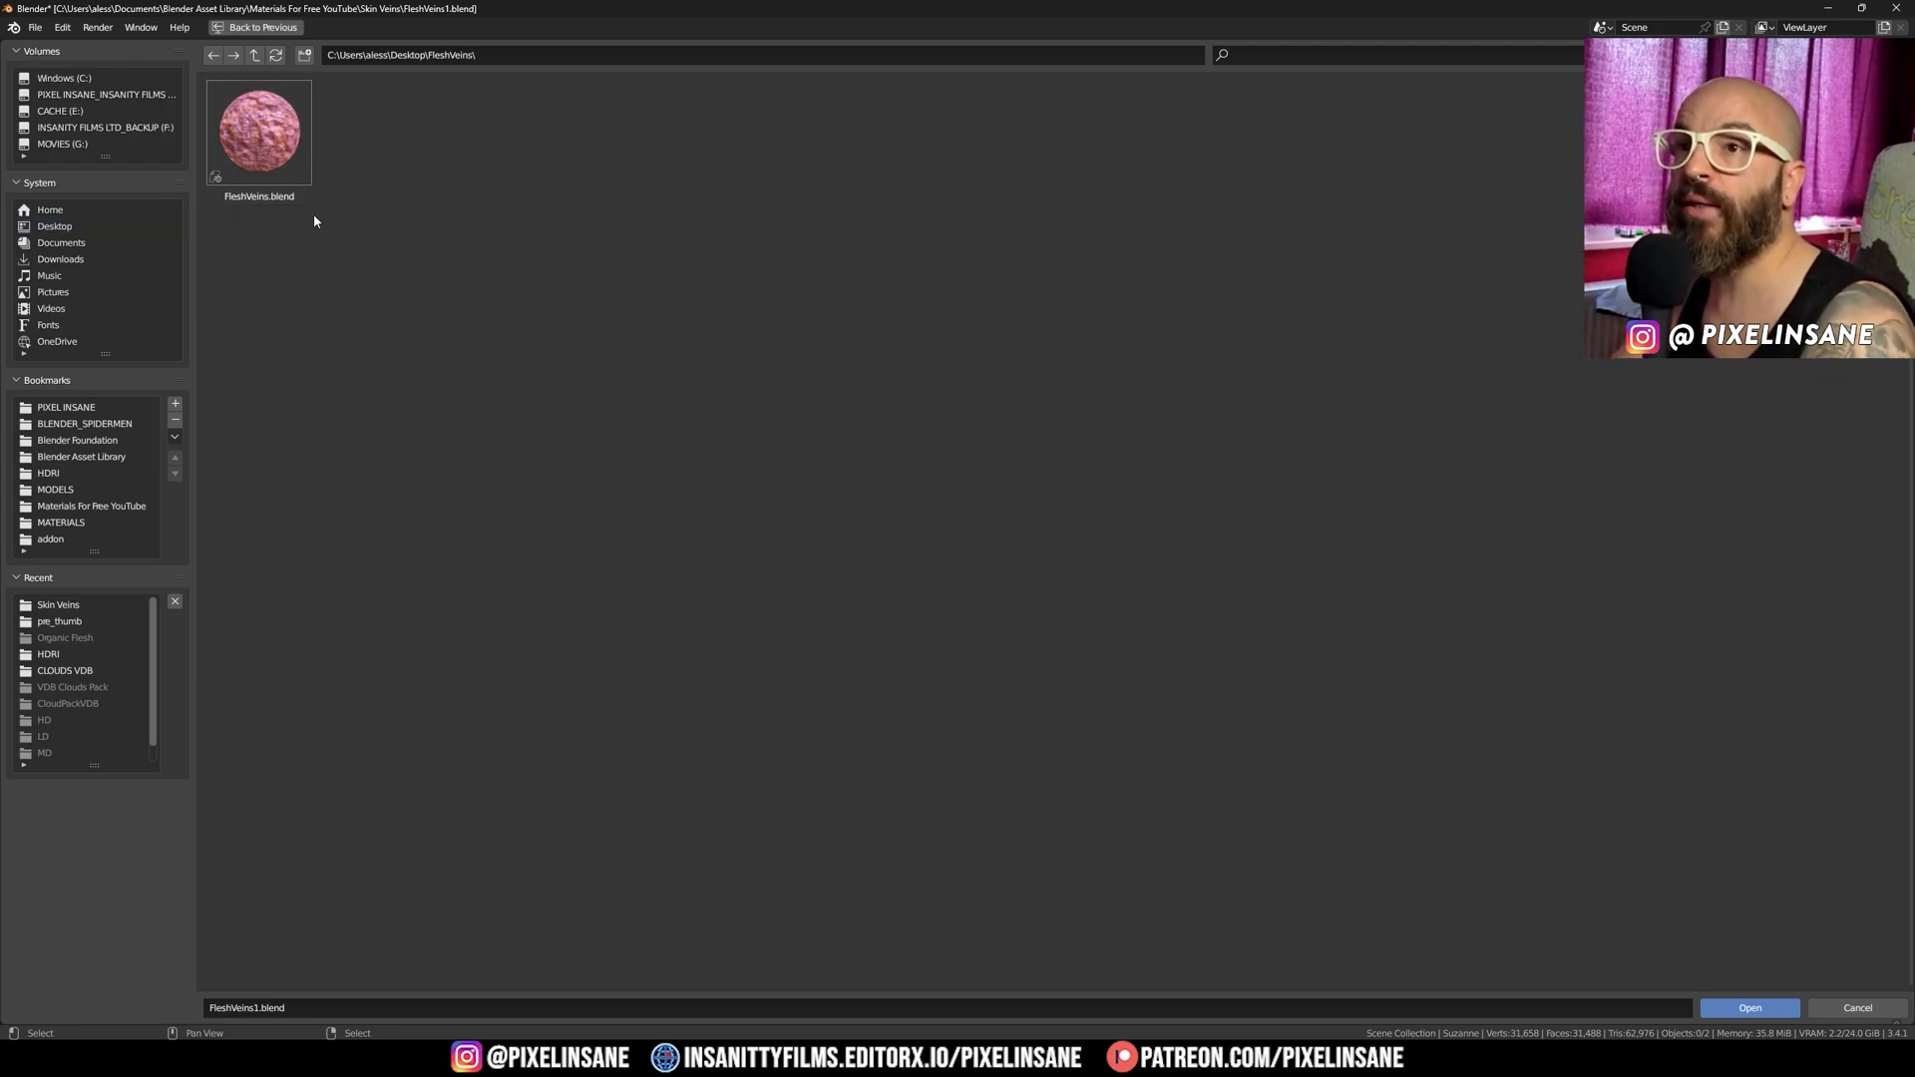
{"action": "left_click", "coordinate": [267, 155]}
{"action": "left_click", "coordinate": [1747, 1006]}
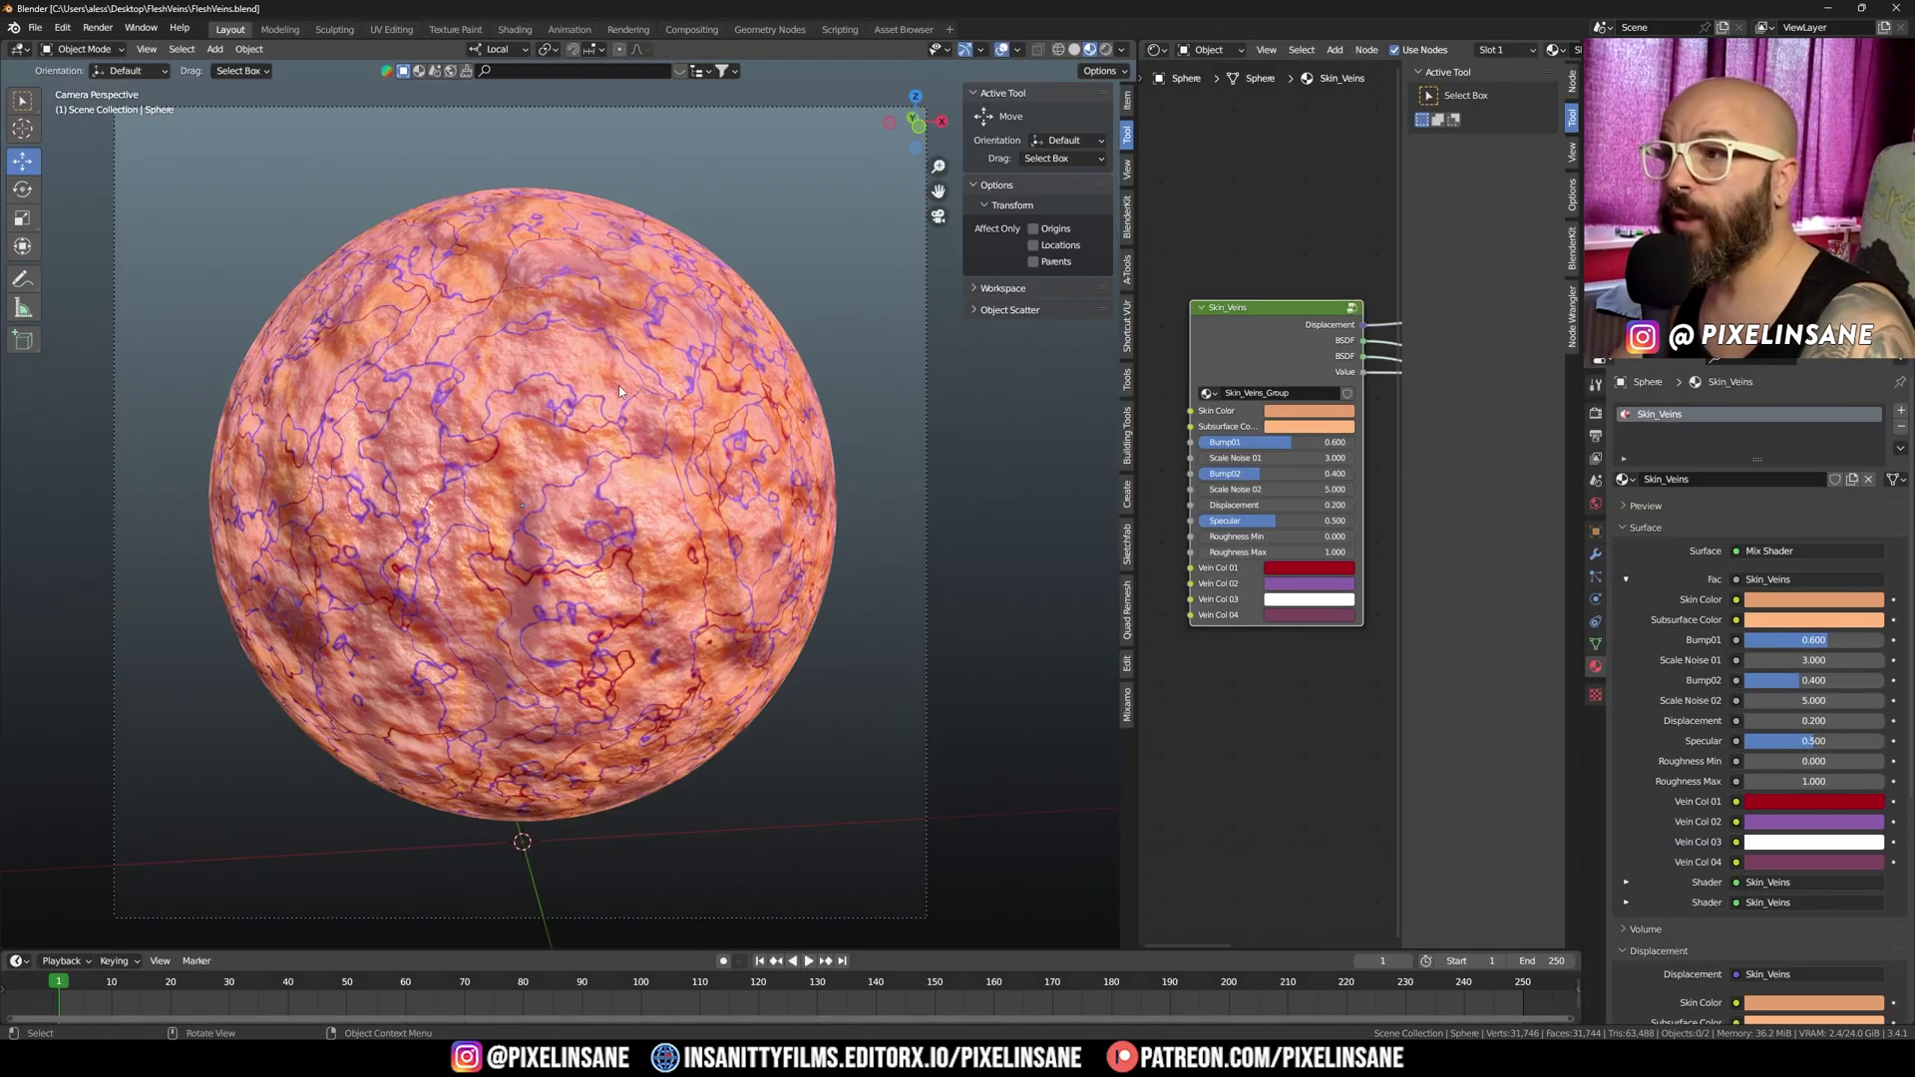
Switch to Rendered shading and load empty_warehouse_01_1k.hdr as the world HDRI.
{"action": "left_click", "coordinate": [1105, 49]}
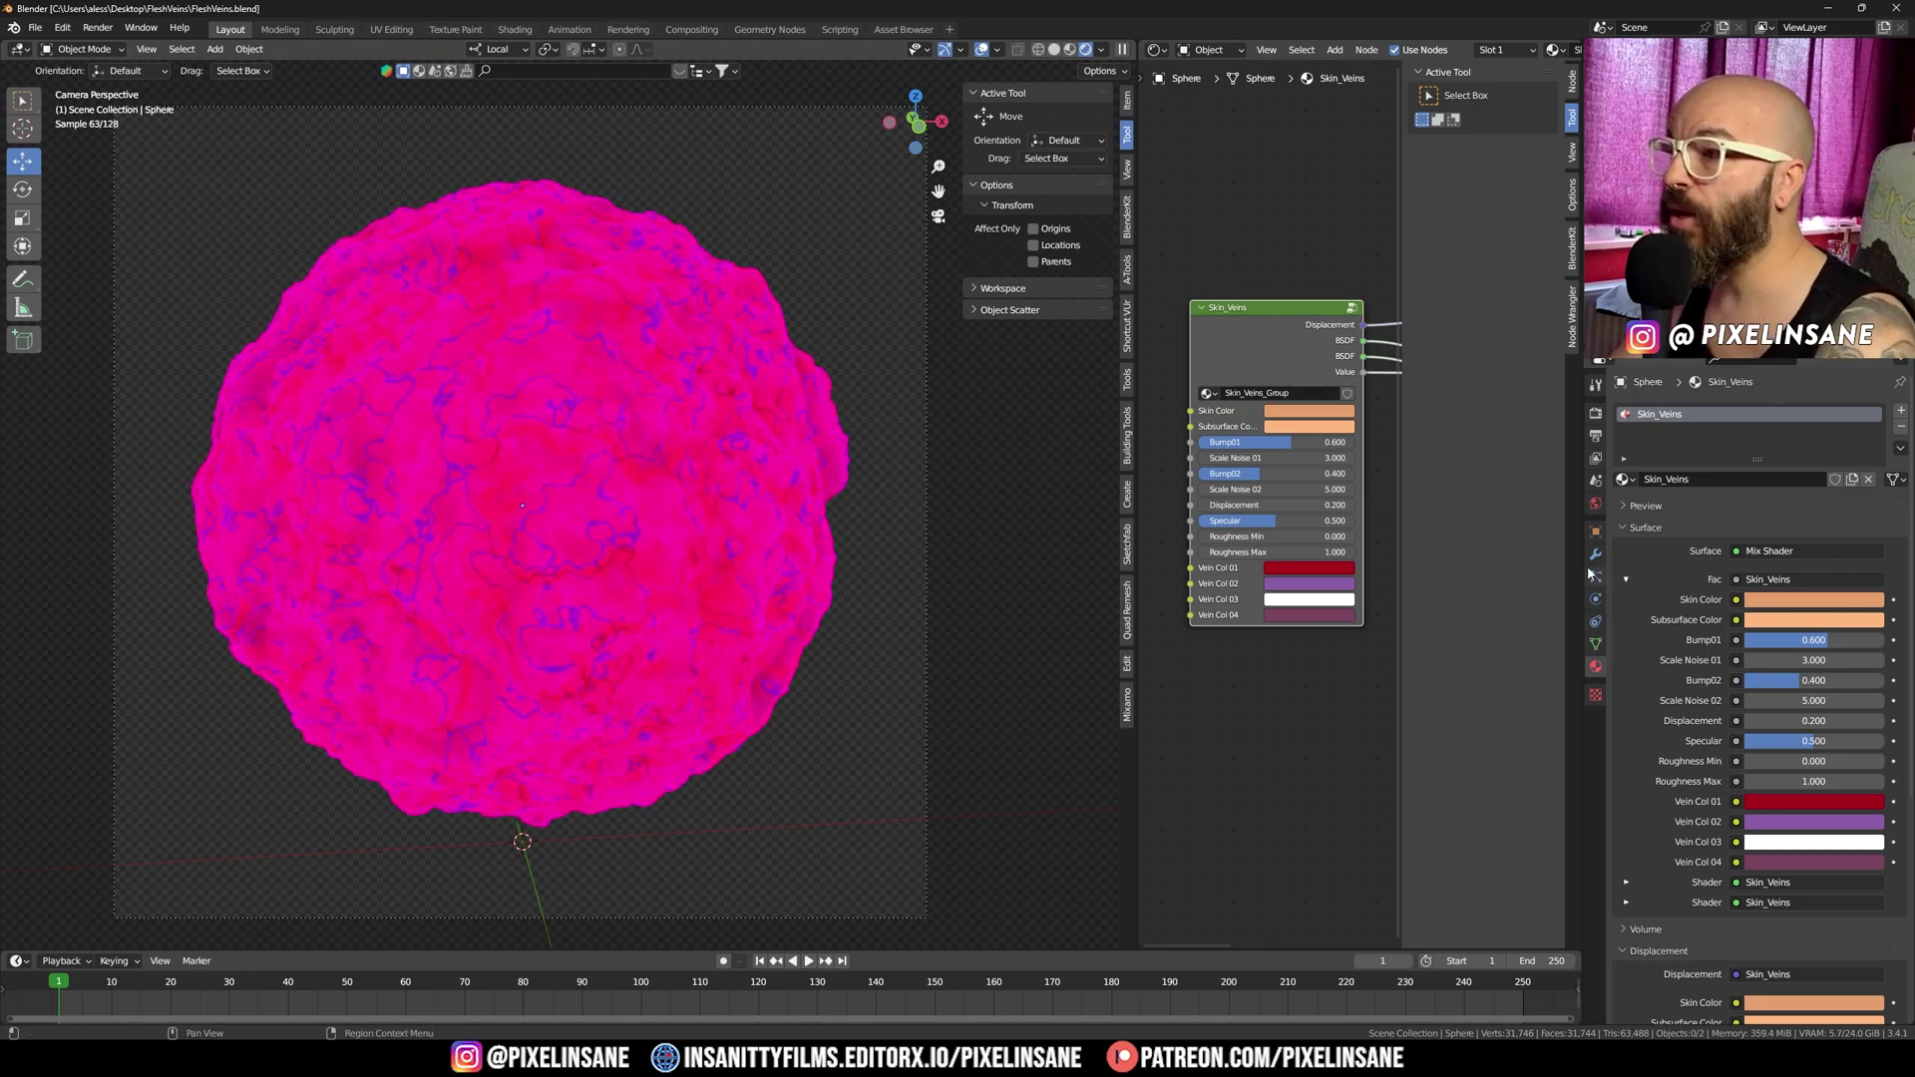
{"action": "left_click", "coordinate": [1595, 503]}
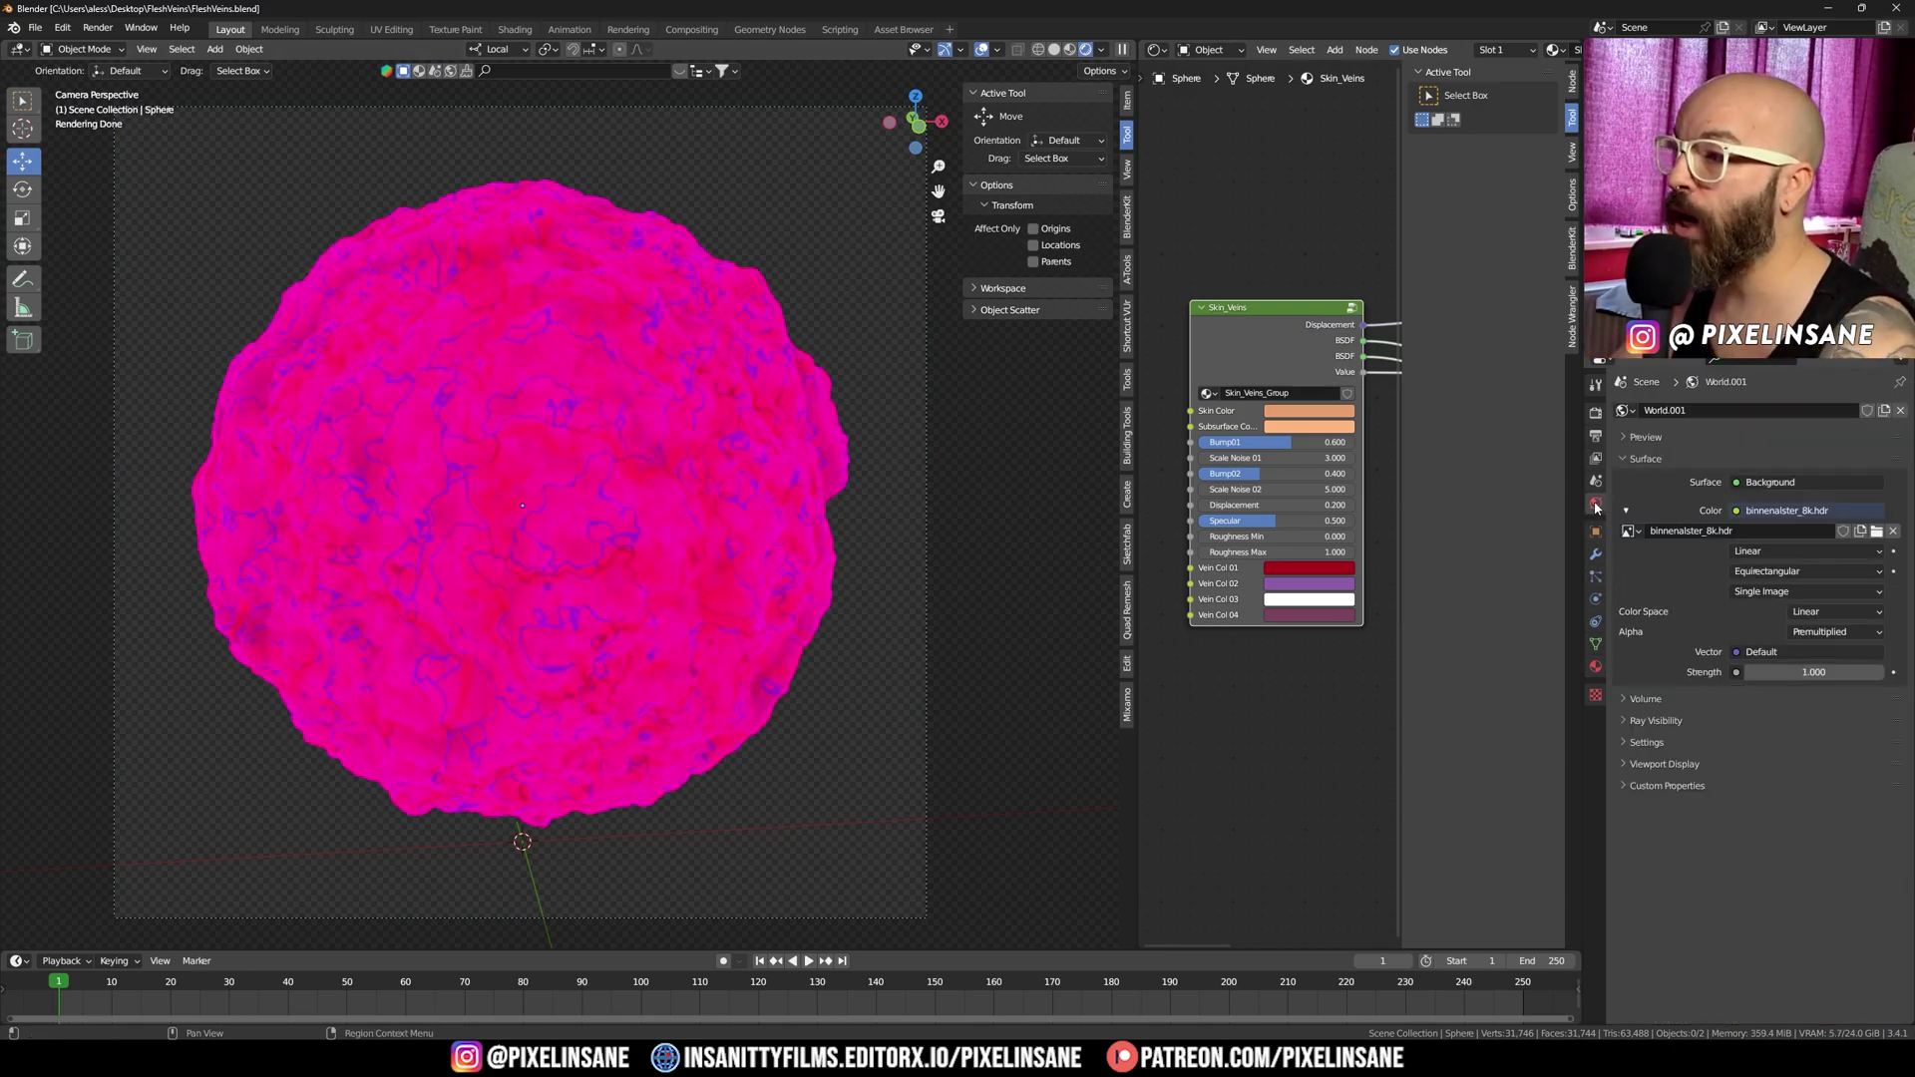
{"action": "left_click", "coordinate": [1877, 531]}
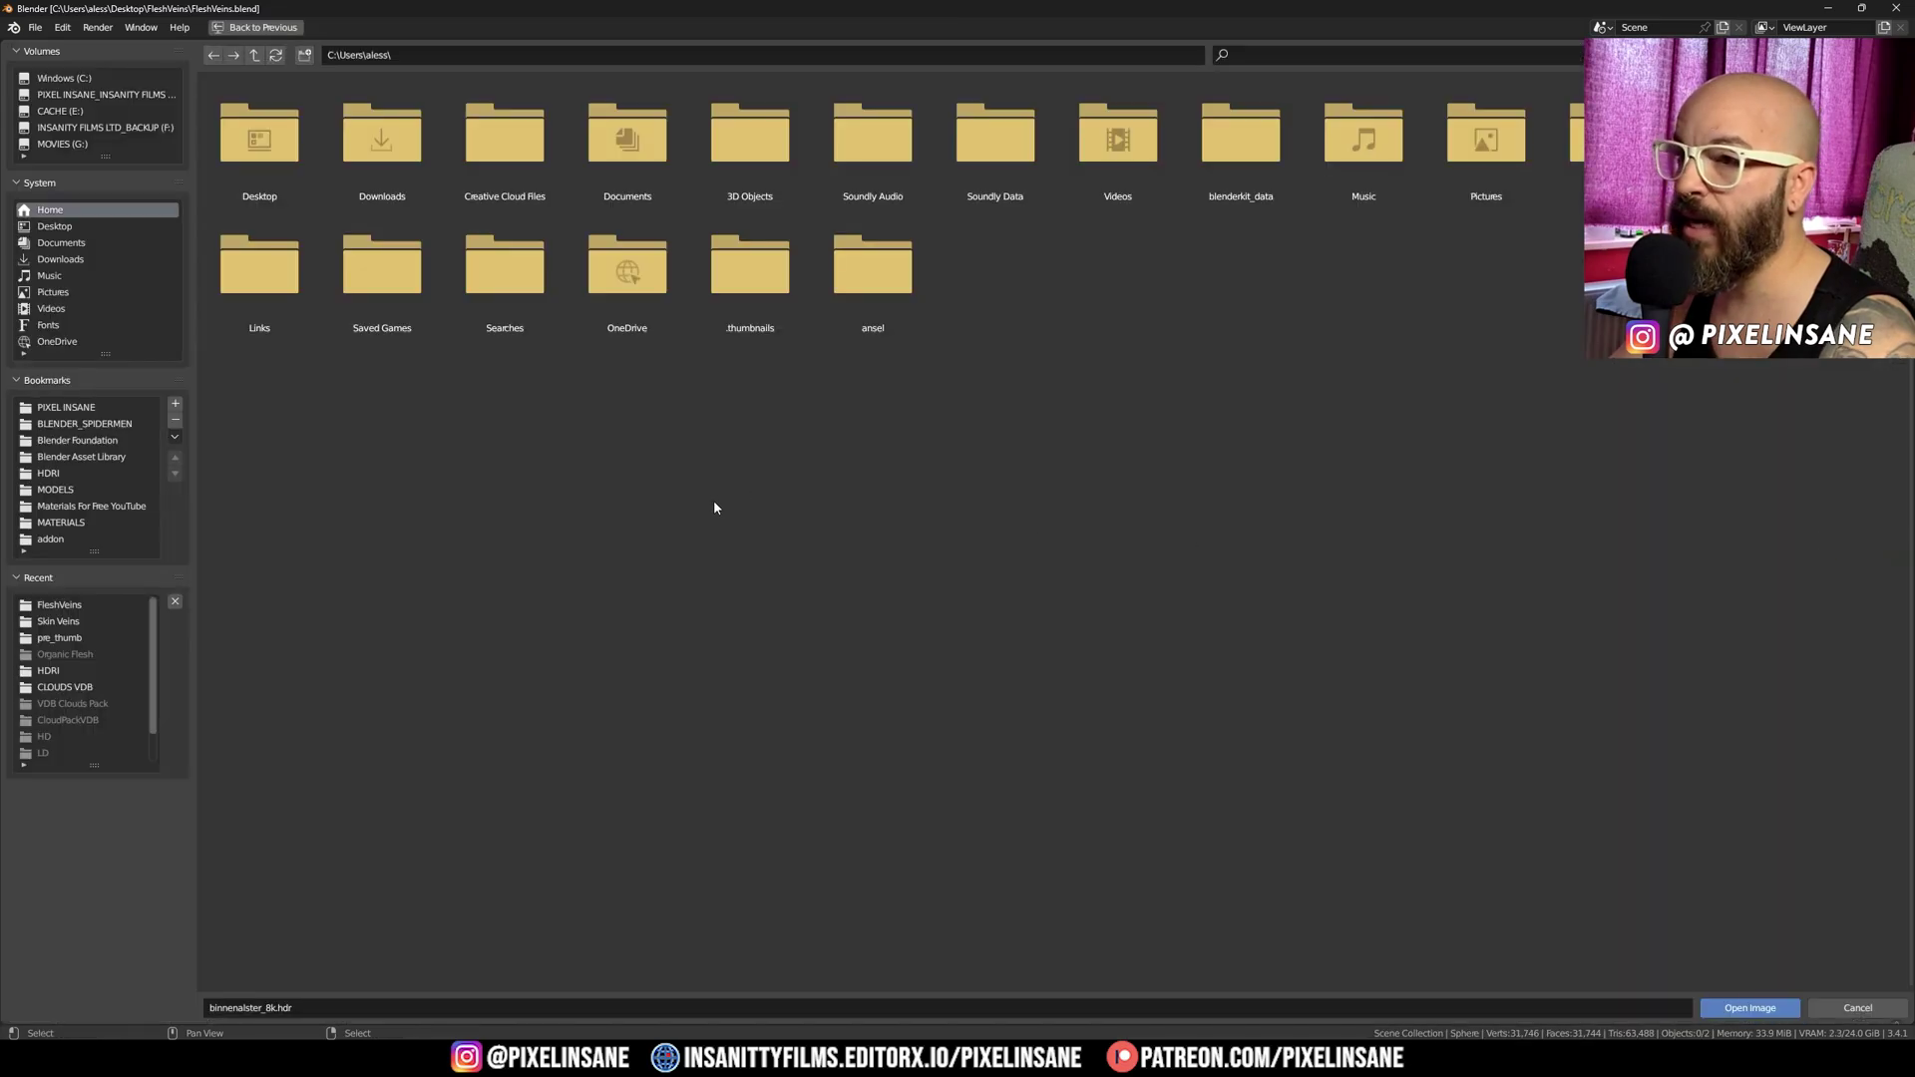
{"action": "left_click", "coordinate": [81, 475]}
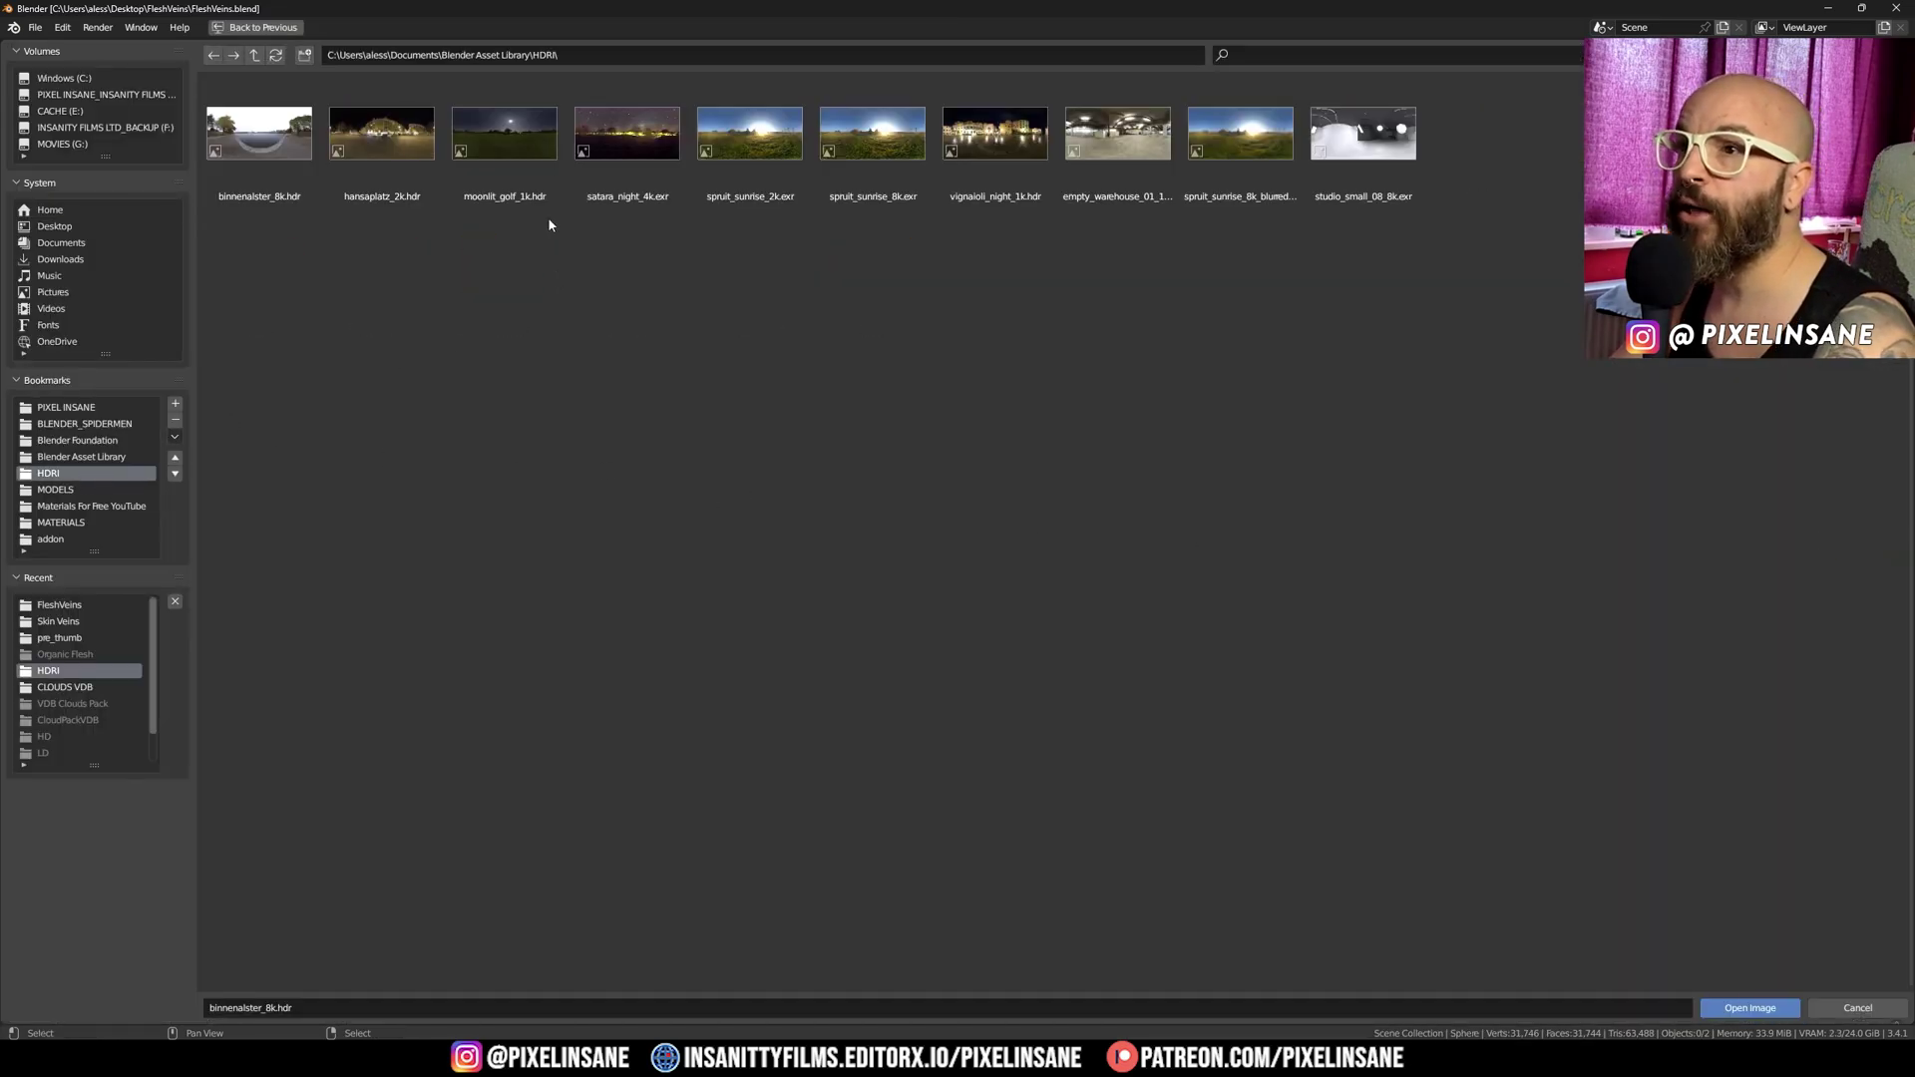
{"action": "double_click", "coordinate": [1147, 135]}
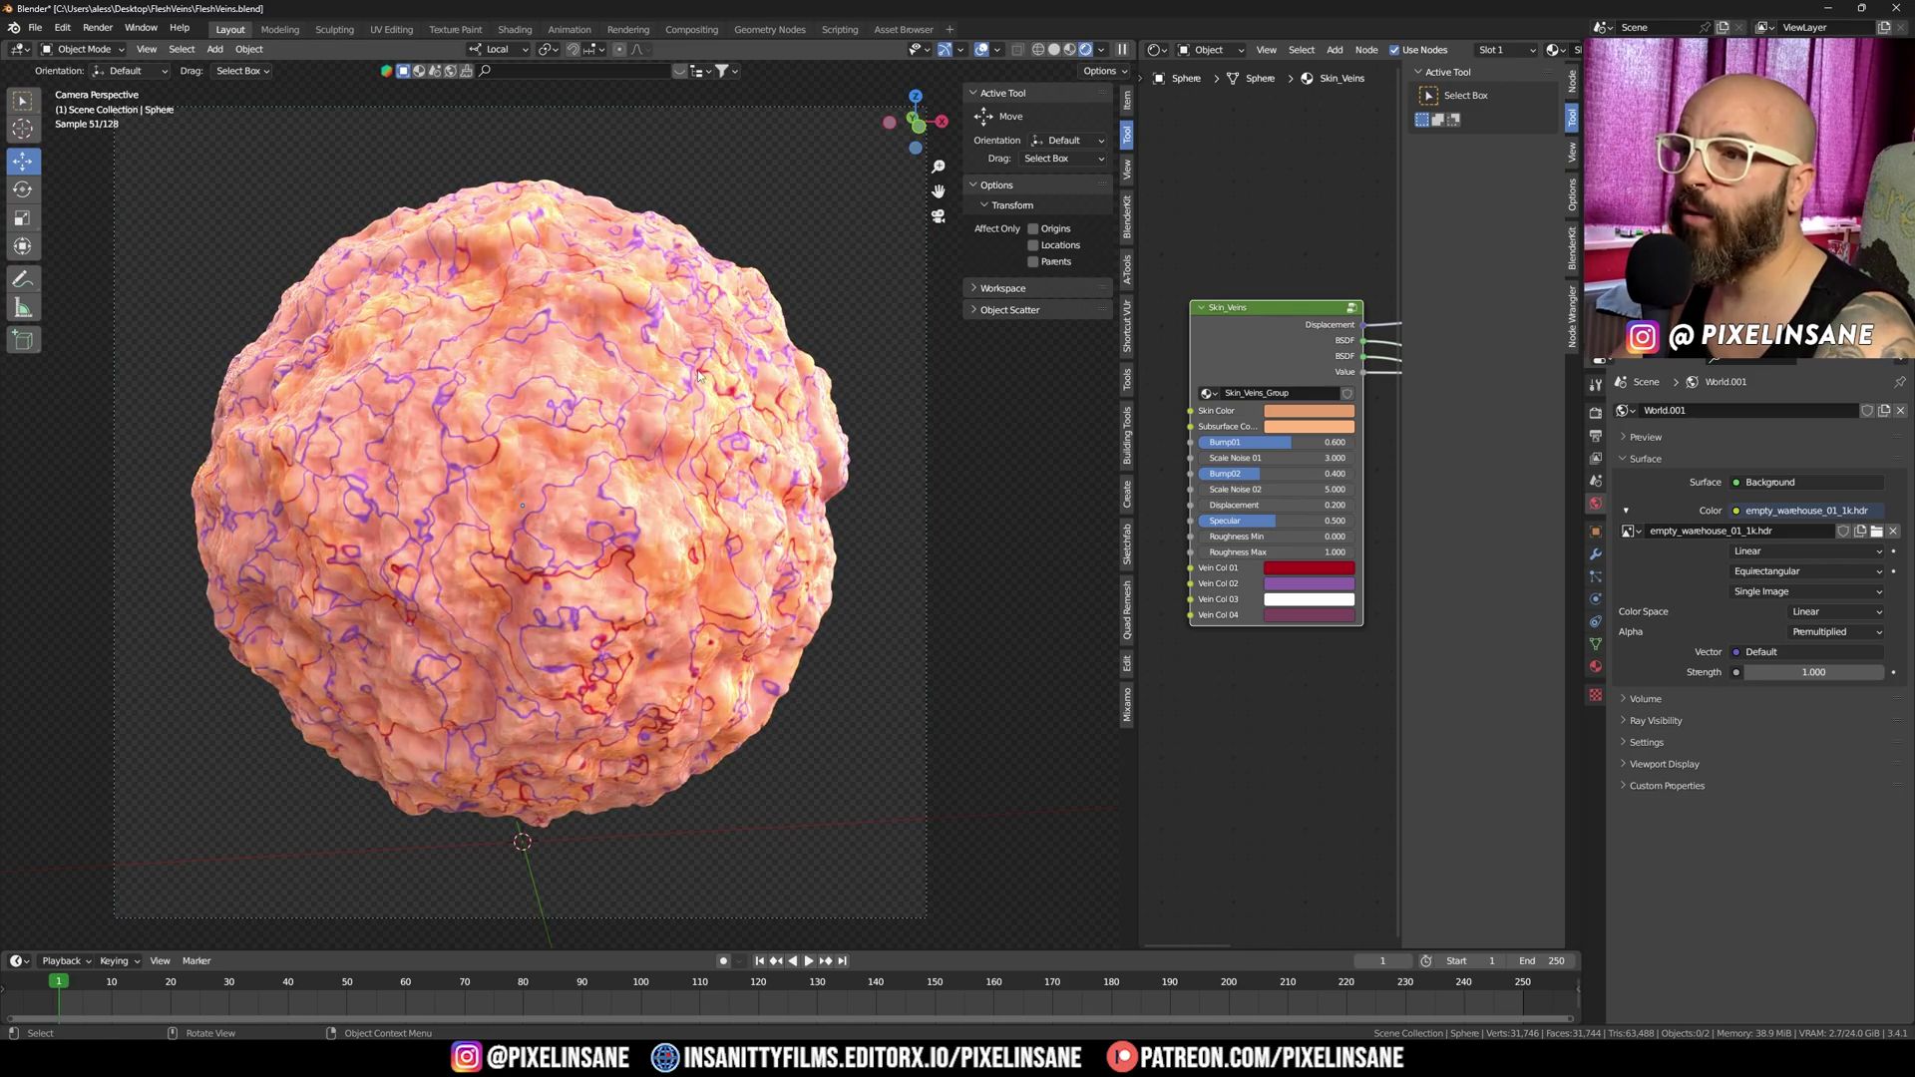
Orbit around the flesh sphere and select it.
{"action": "middle_click_drag", "start_coordinate": [613, 385], "coordinate": [595, 407]}
{"action": "scroll", "coordinate": [595, 407], "scroll_direction": "up", "scroll_amount": 4}
{"action": "left_click", "coordinate": [603, 361]}
Show the sphere's Skin_Veins material settings and reframe the sphere in the view.
{"action": "left_click", "coordinate": [1596, 666]}
{"action": "key", "text": "n"}
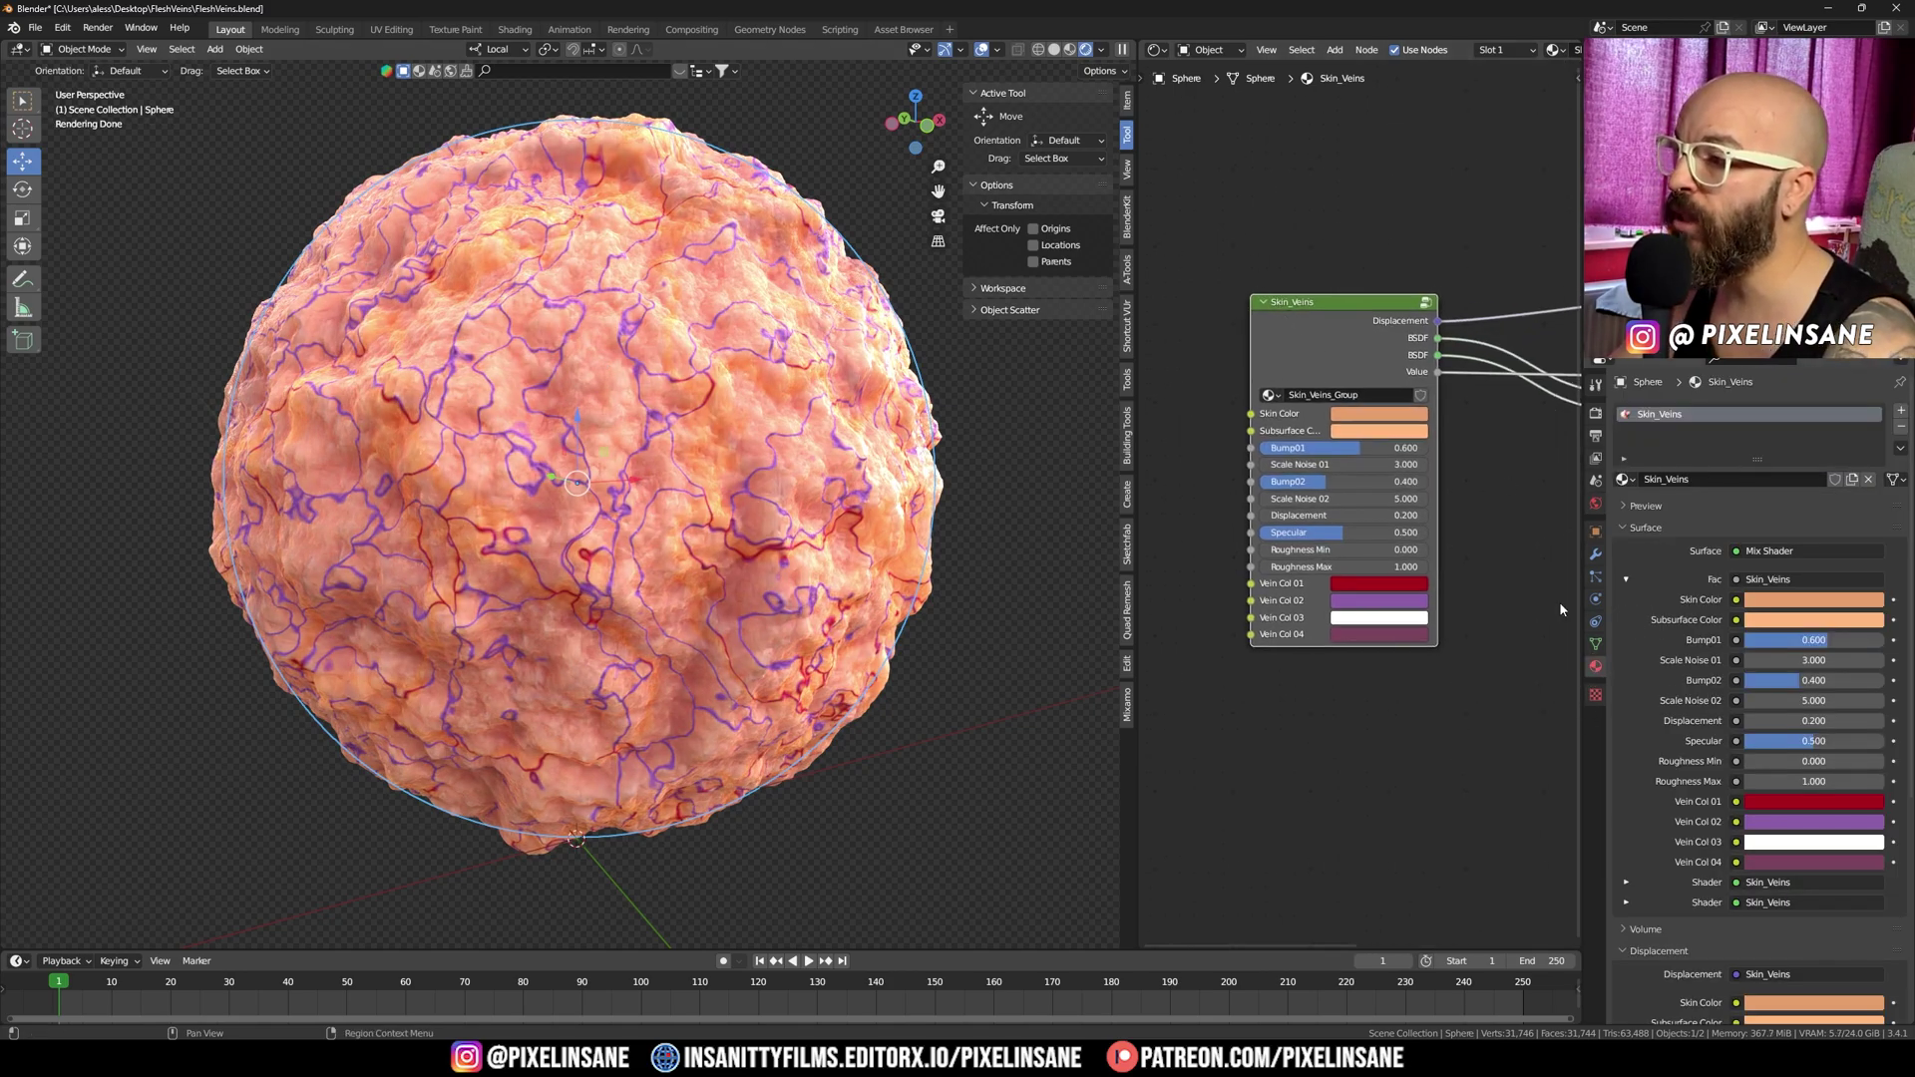
{"action": "scroll", "coordinate": [574, 406], "scroll_direction": "down", "scroll_amount": 1}
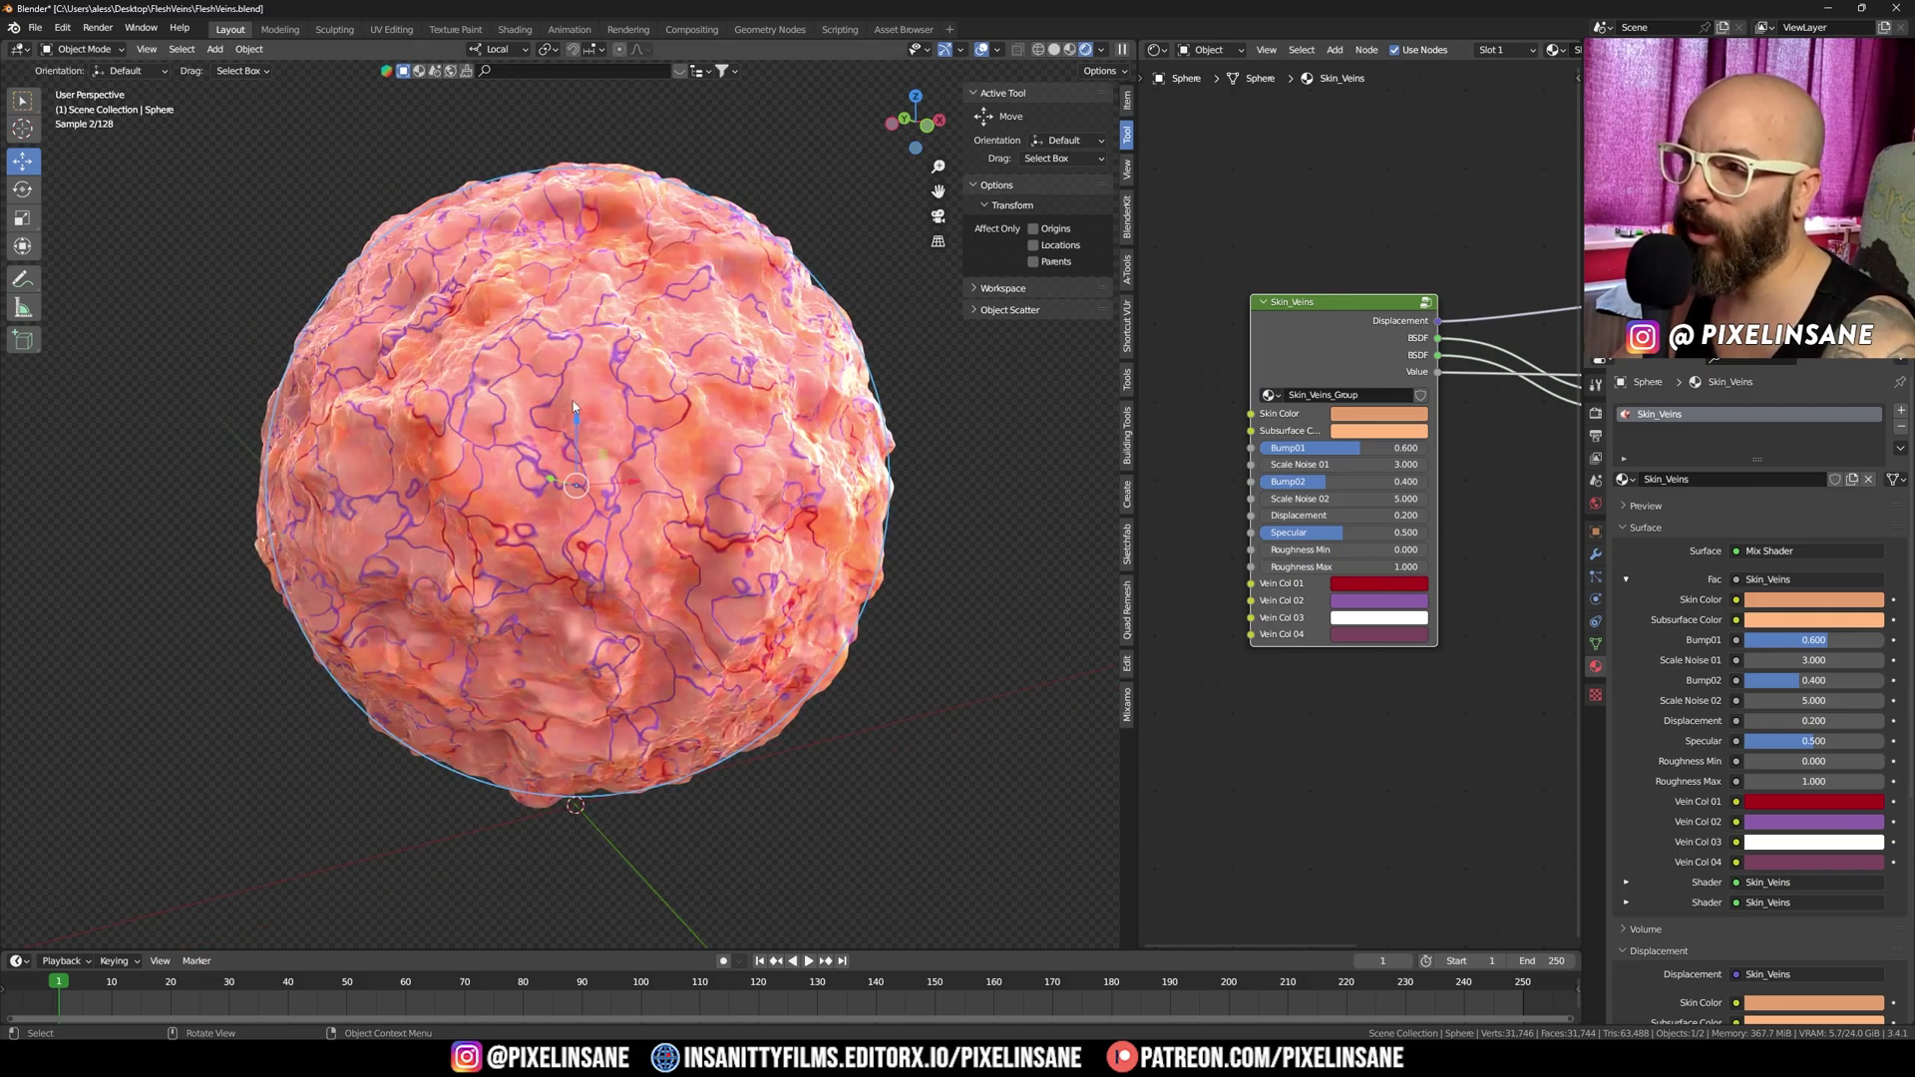
{"action": "middle_click_drag", "start_coordinate": [574, 406], "coordinate": [549, 394]}
{"action": "scroll", "coordinate": [1361, 504], "scroll_direction": "up", "scroll_amount": 1}
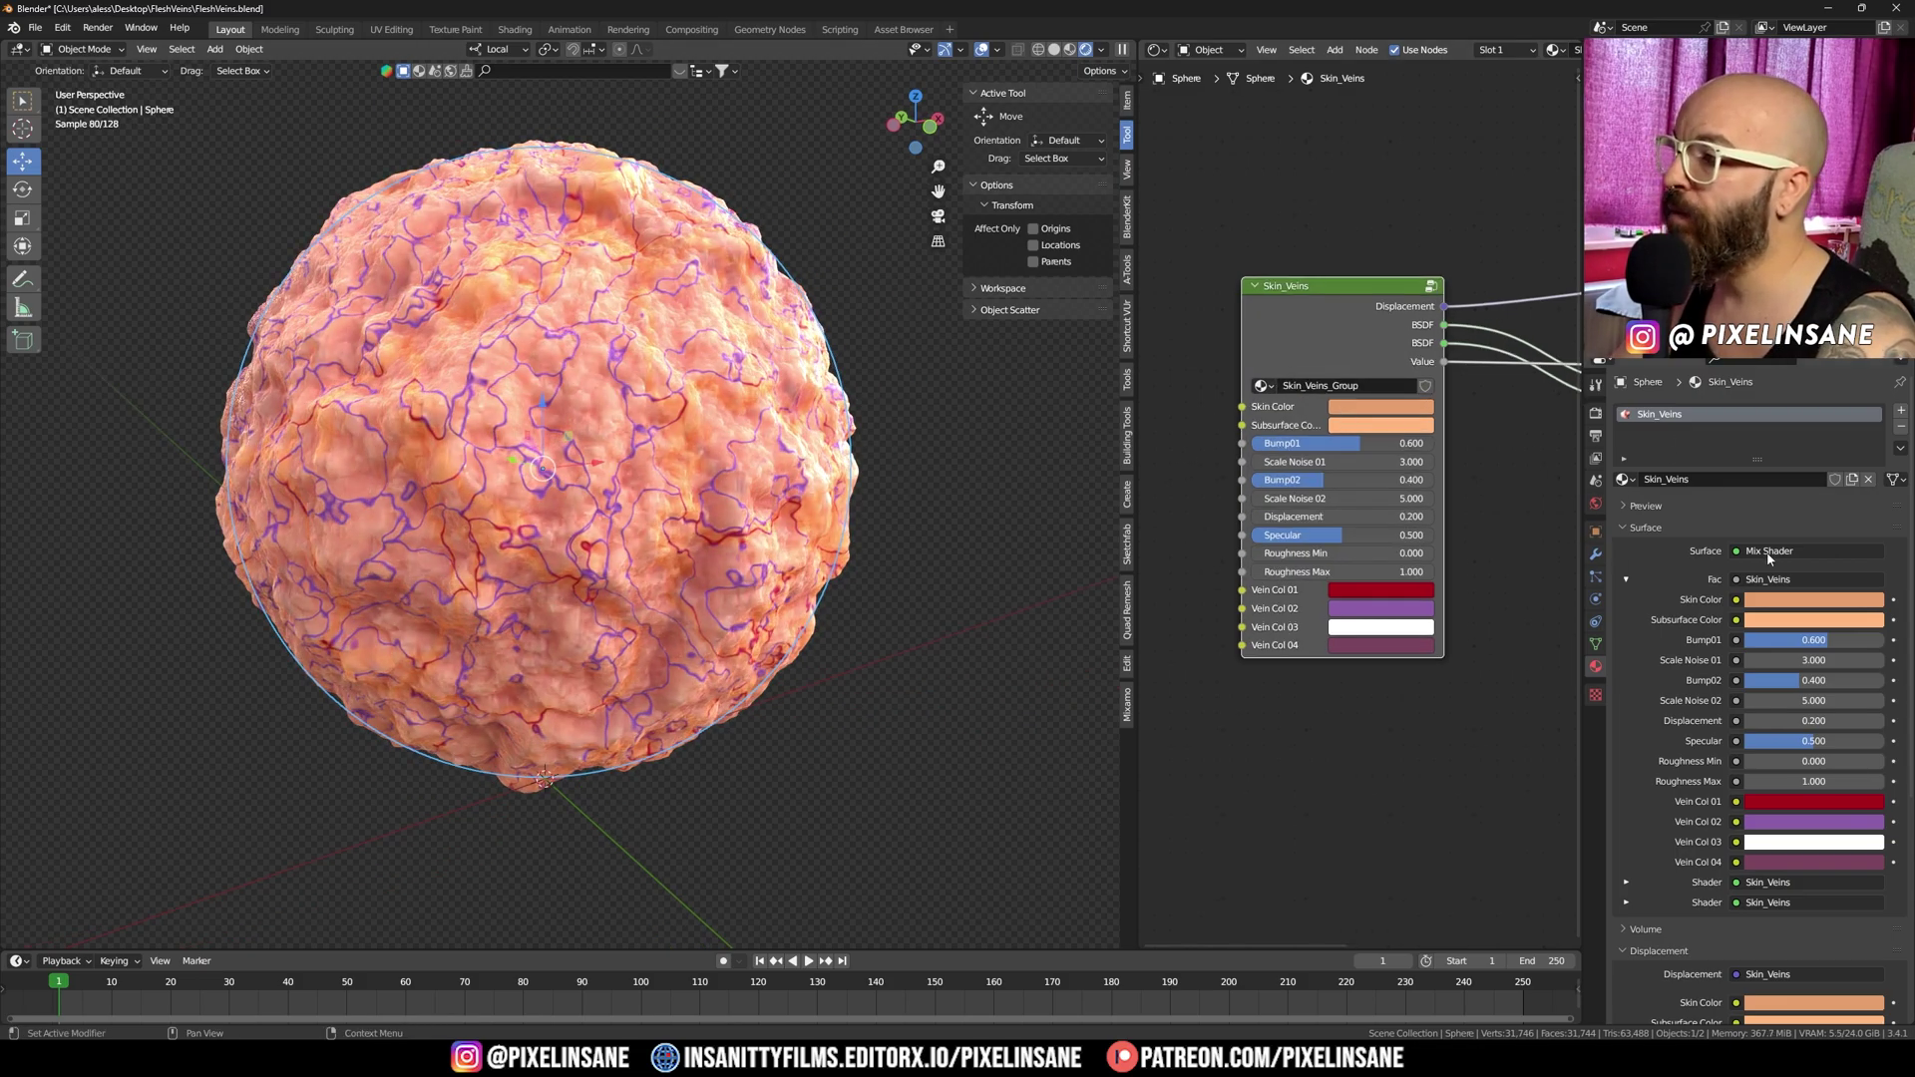
Try pink, purple and green Skin Color, keep orange, and make Subsurface Color red.
{"action": "left_click", "coordinate": [1761, 602]}
{"action": "left_click", "coordinate": [1817, 469]}
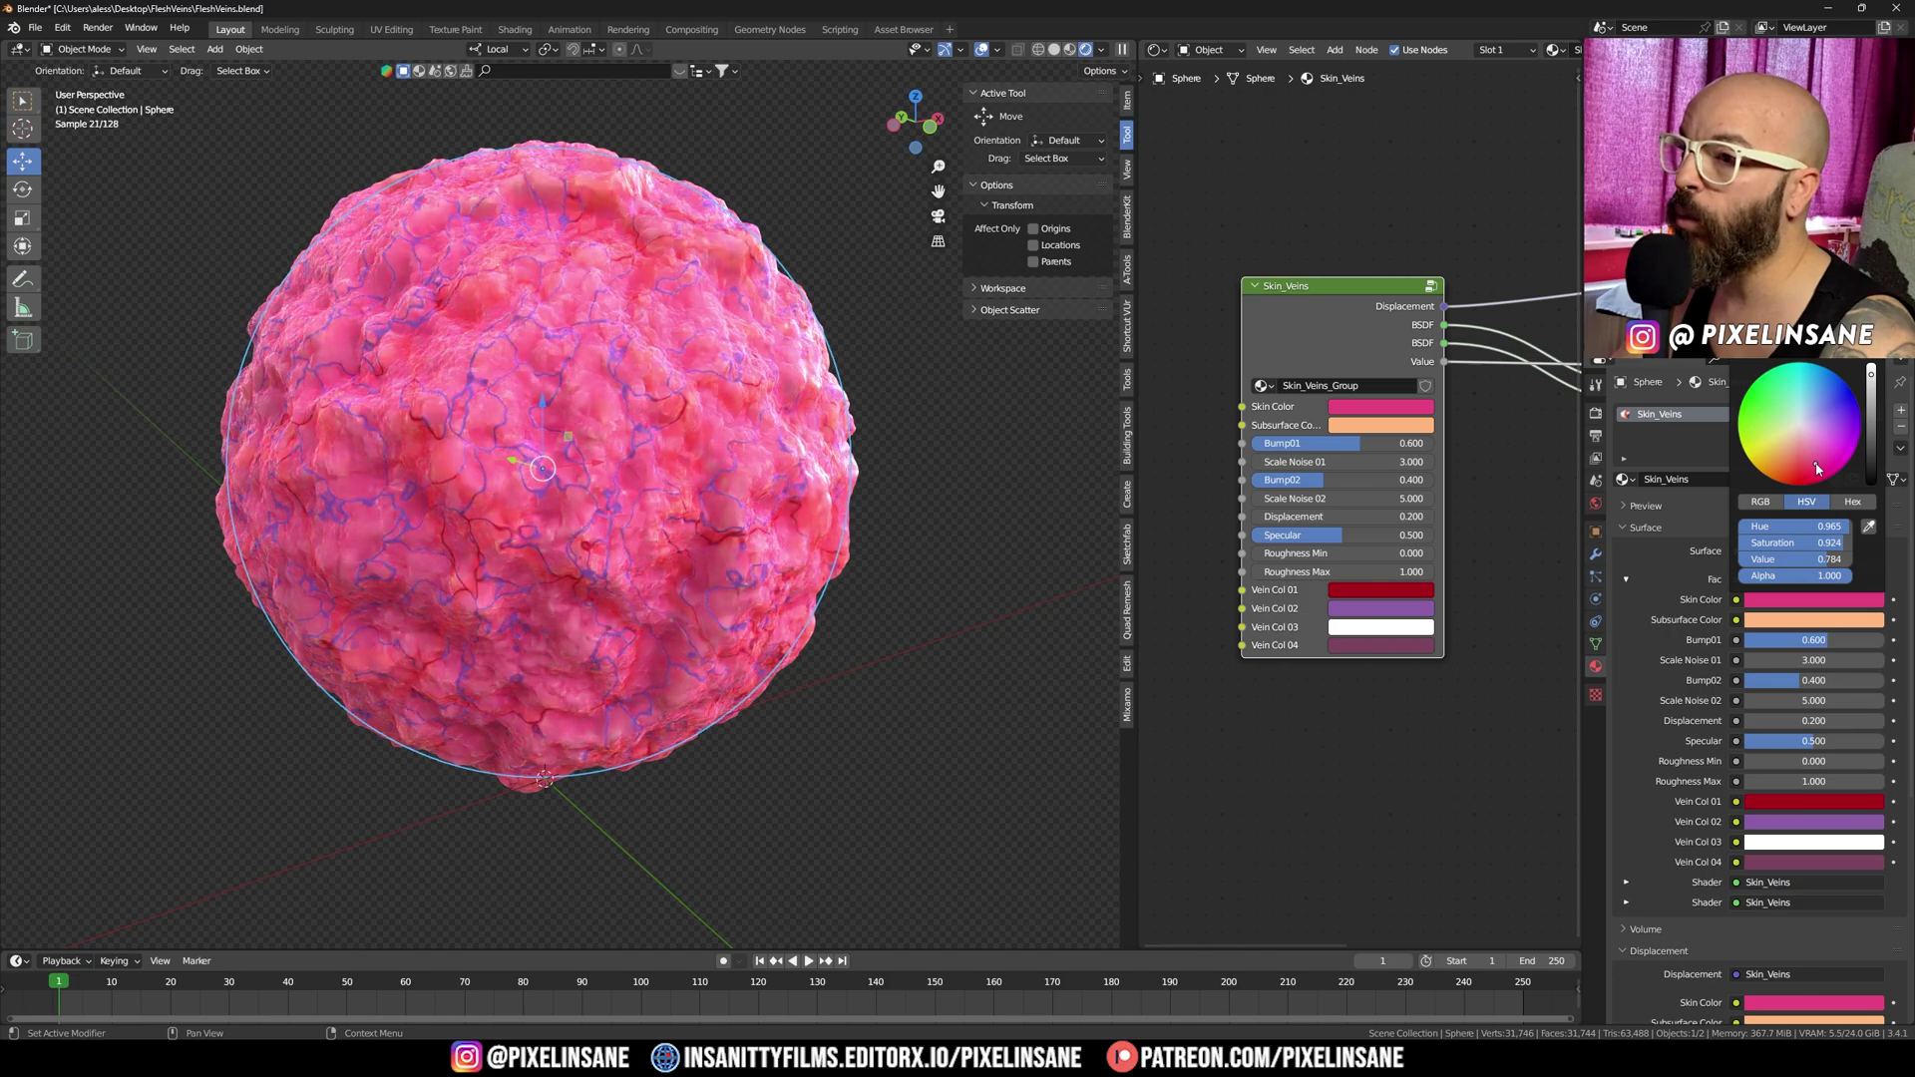
{"action": "left_click", "coordinate": [1767, 468]}
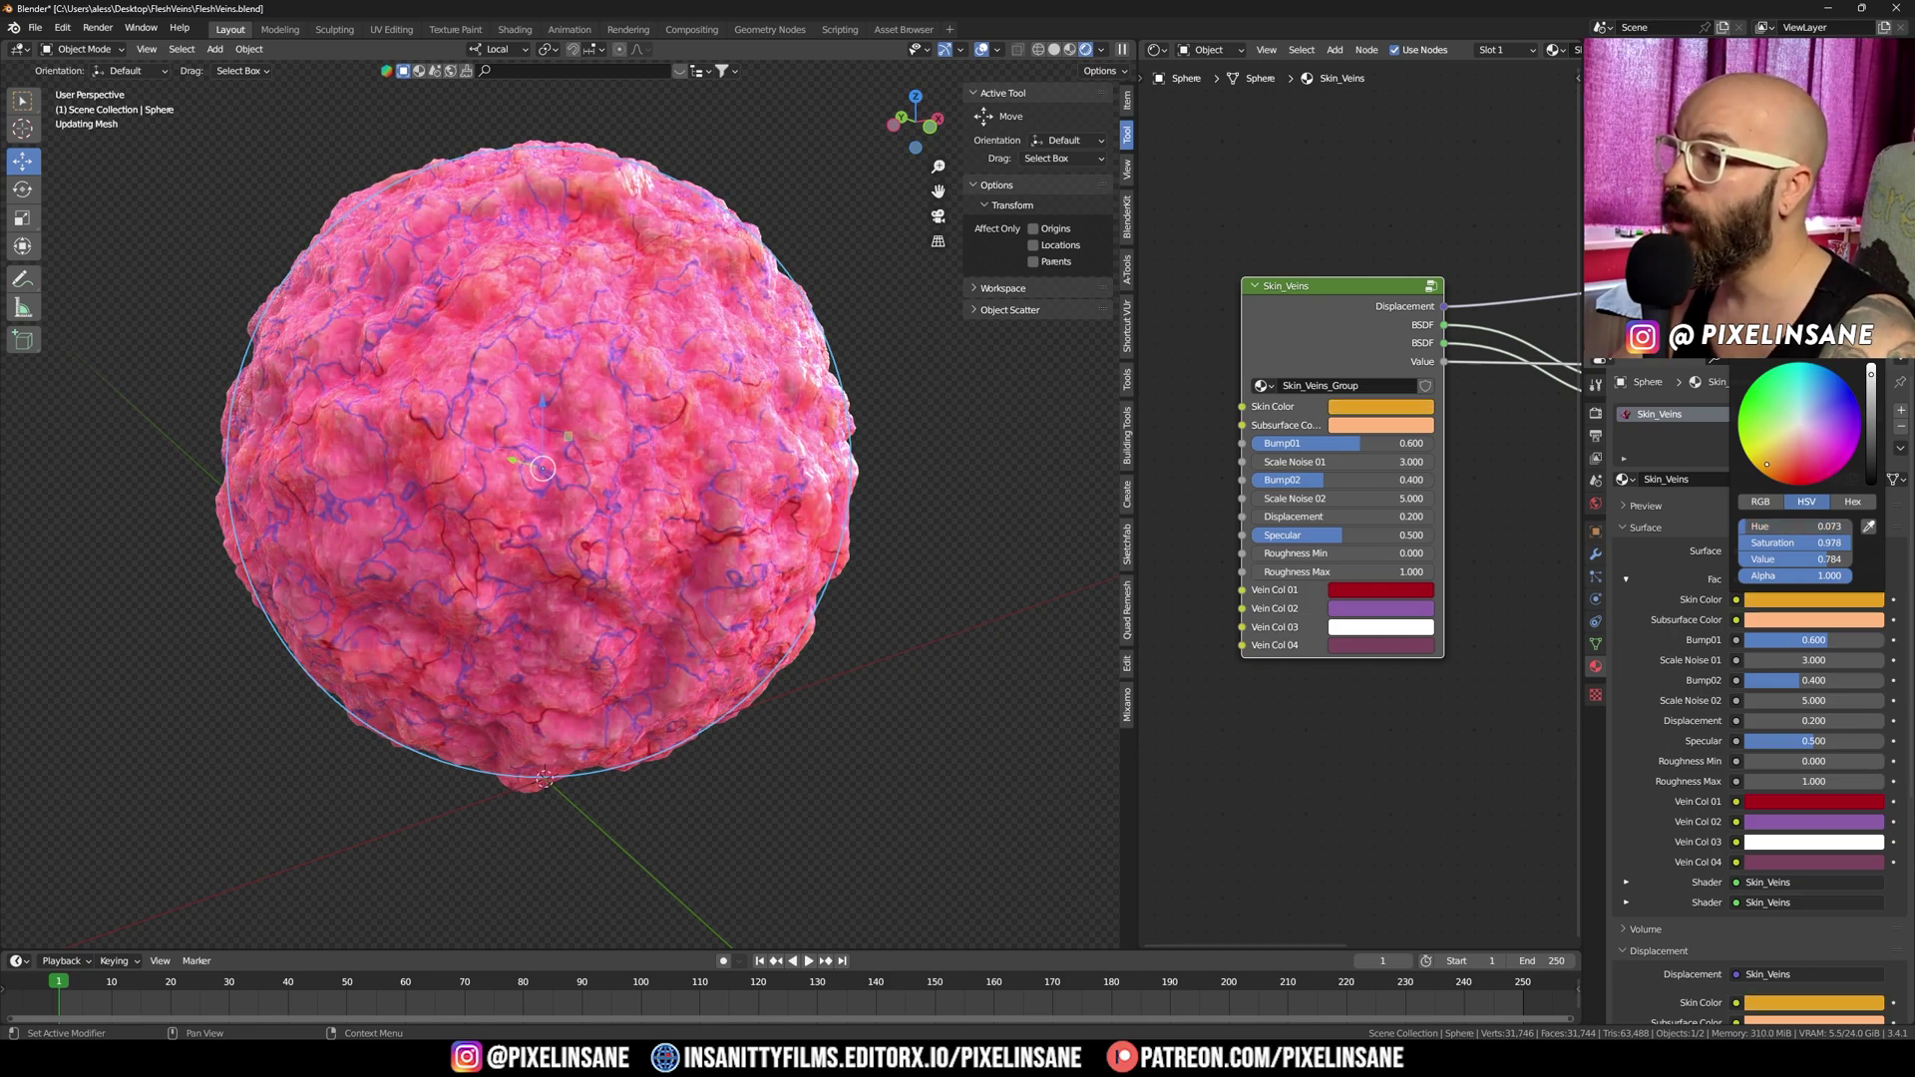
{"action": "left_click", "coordinate": [1833, 422]}
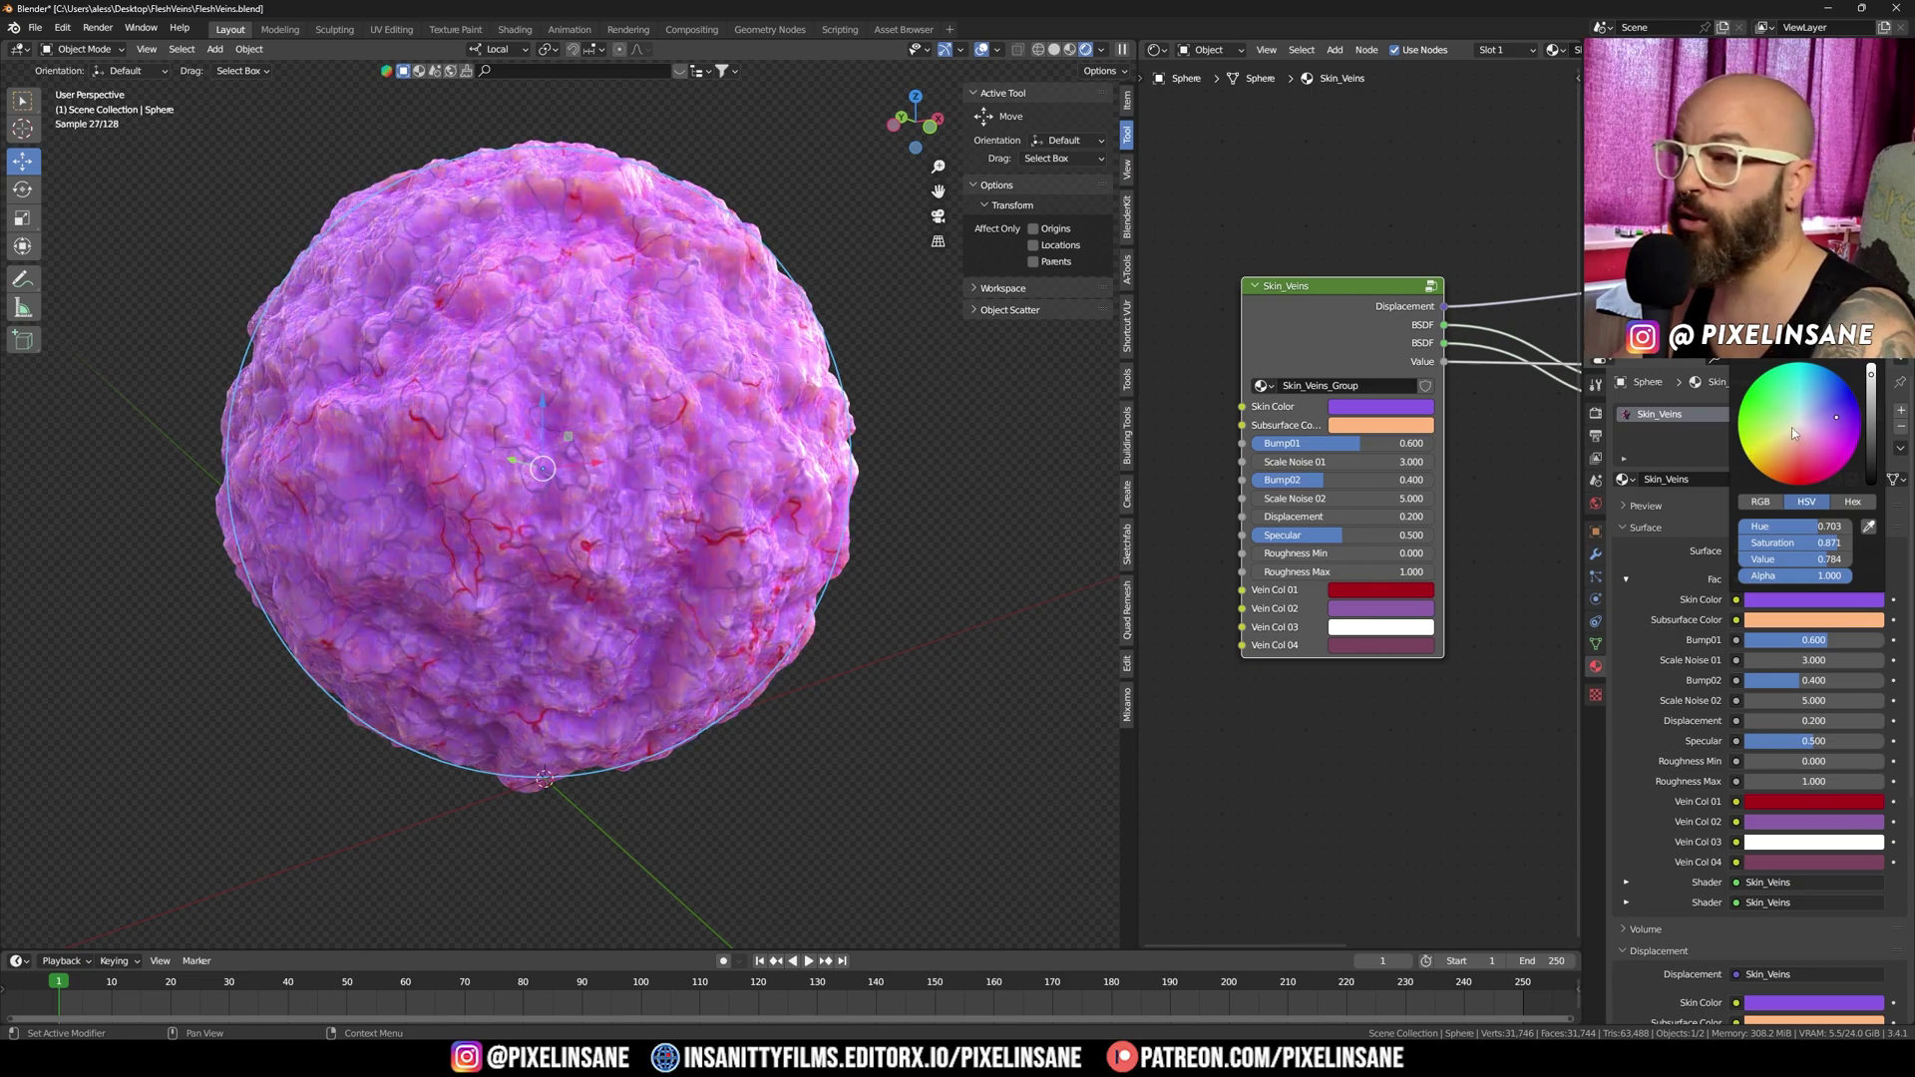
{"action": "left_click", "coordinate": [1761, 435]}
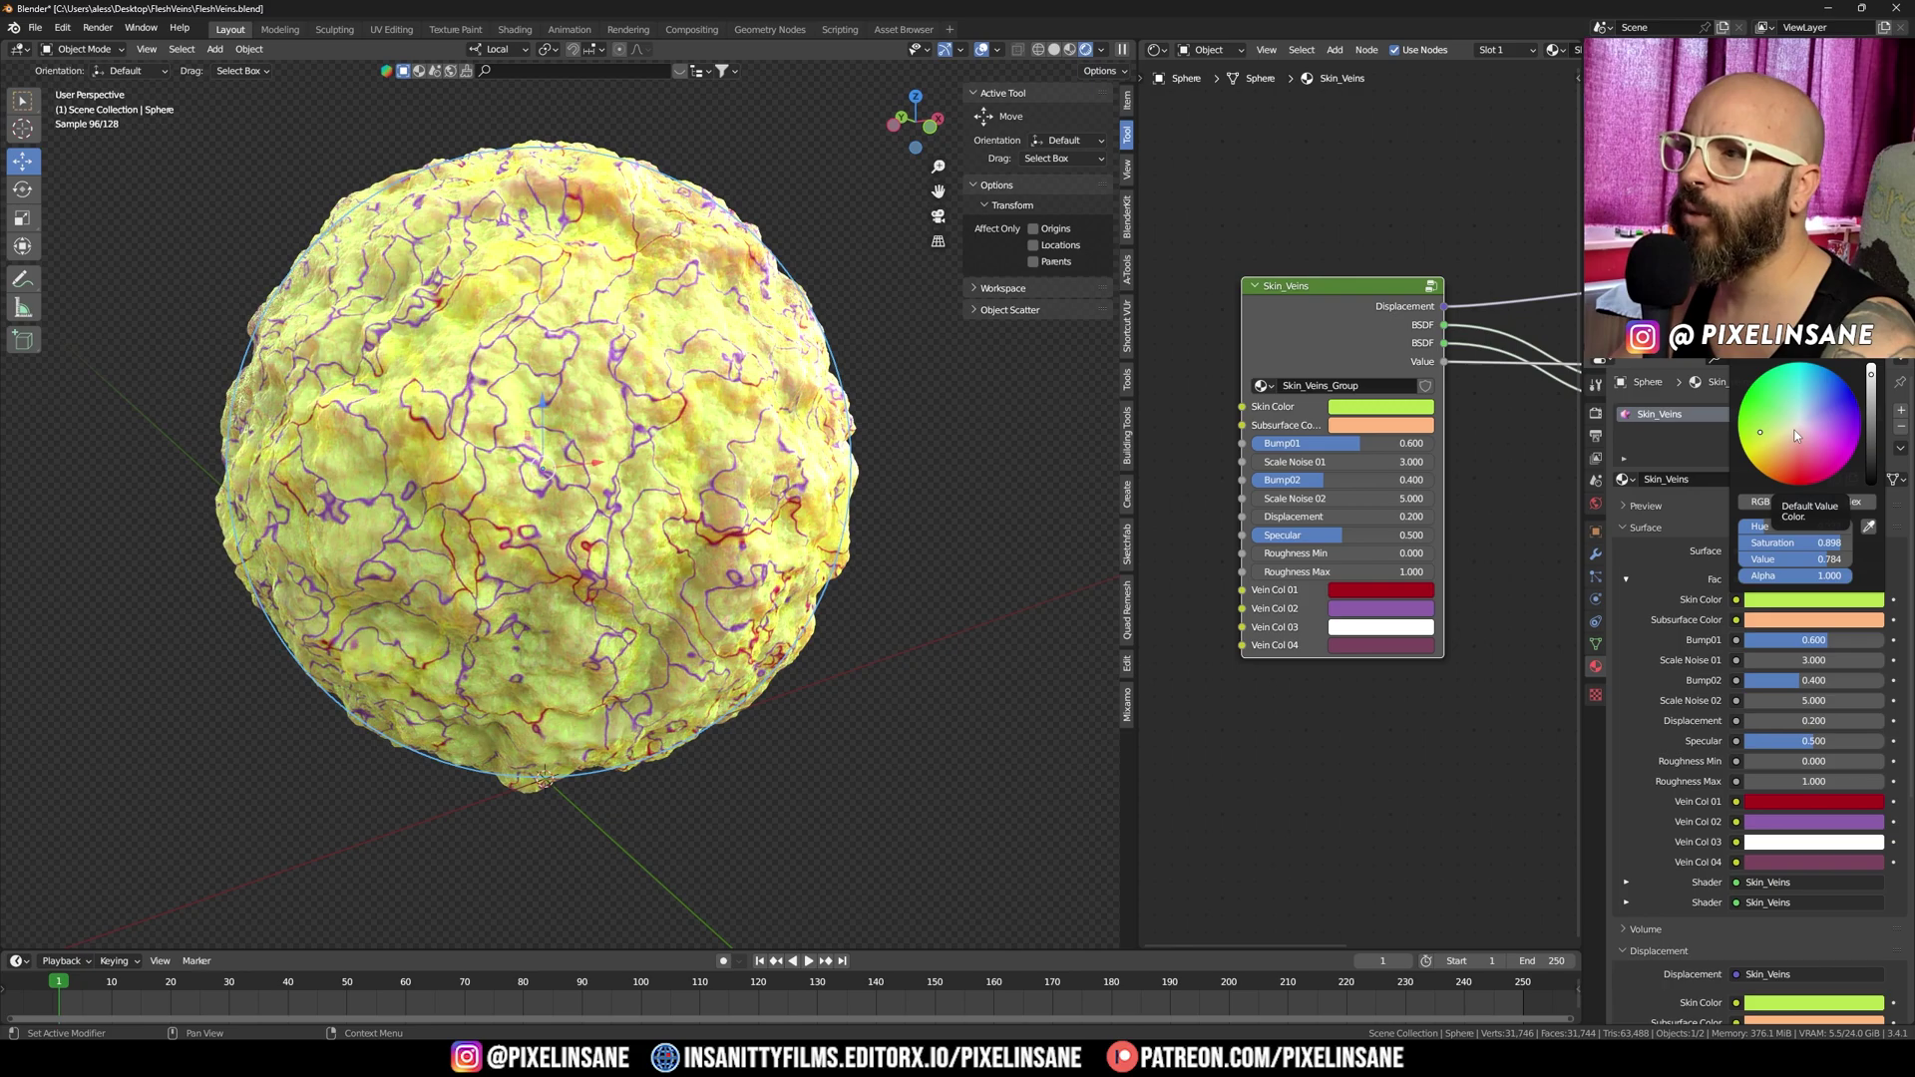
{"action": "key", "text": "ctrl+z"}
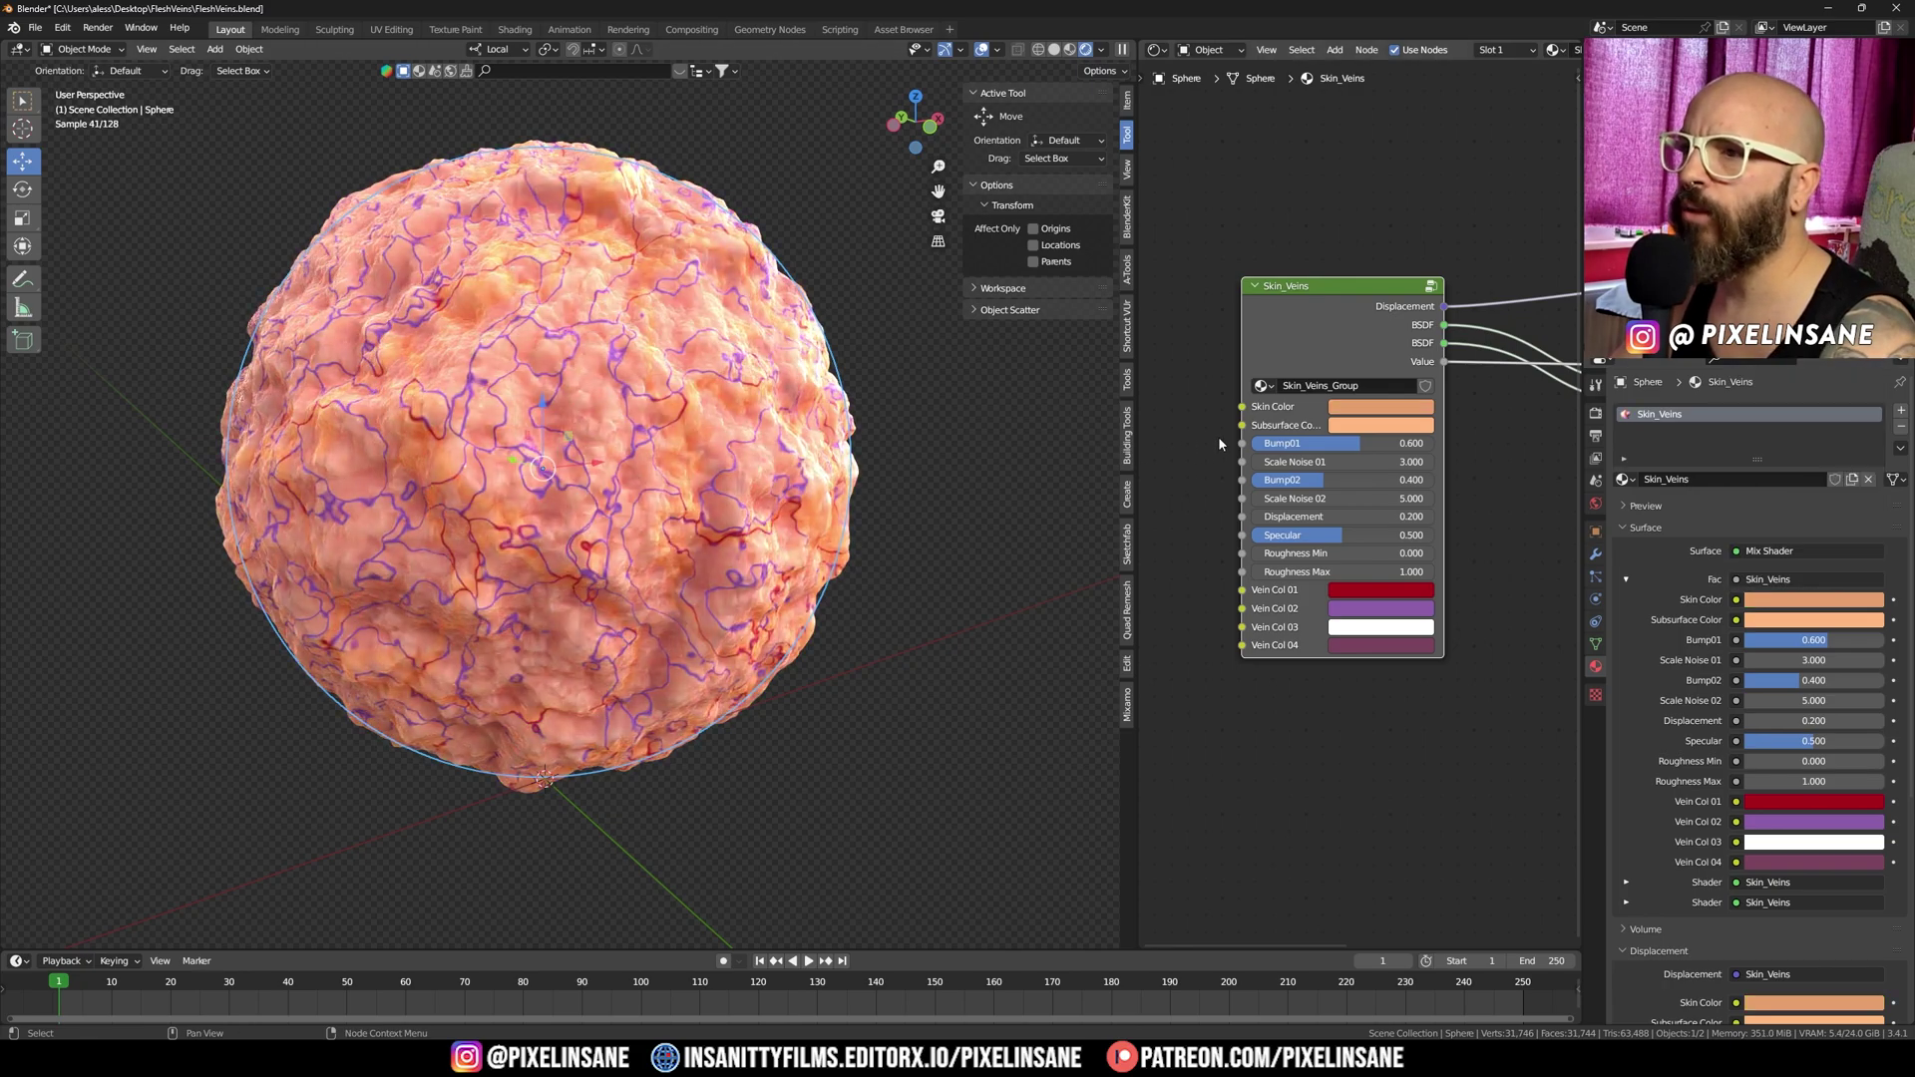
{"action": "left_click", "coordinate": [1373, 427]}
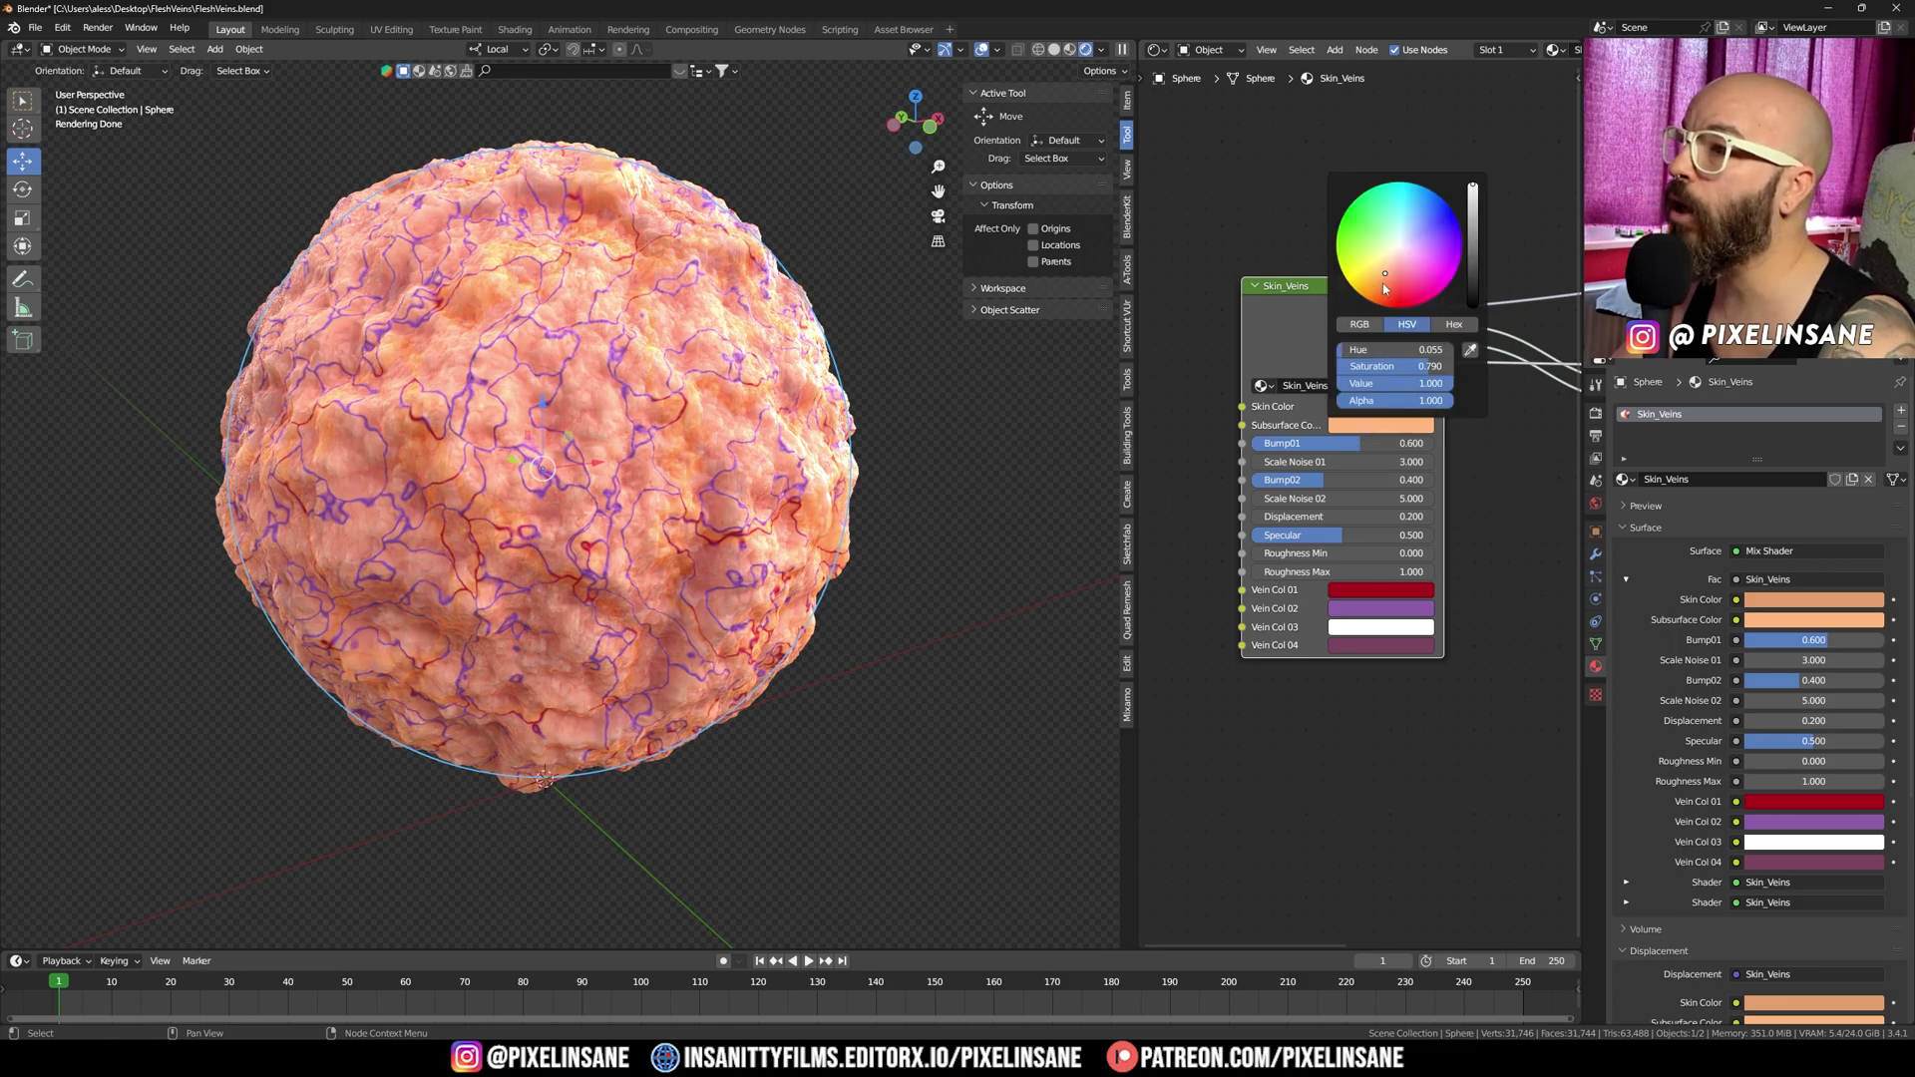
{"action": "left_click_drag", "start_coordinate": [1386, 289], "coordinate": [1406, 297]}
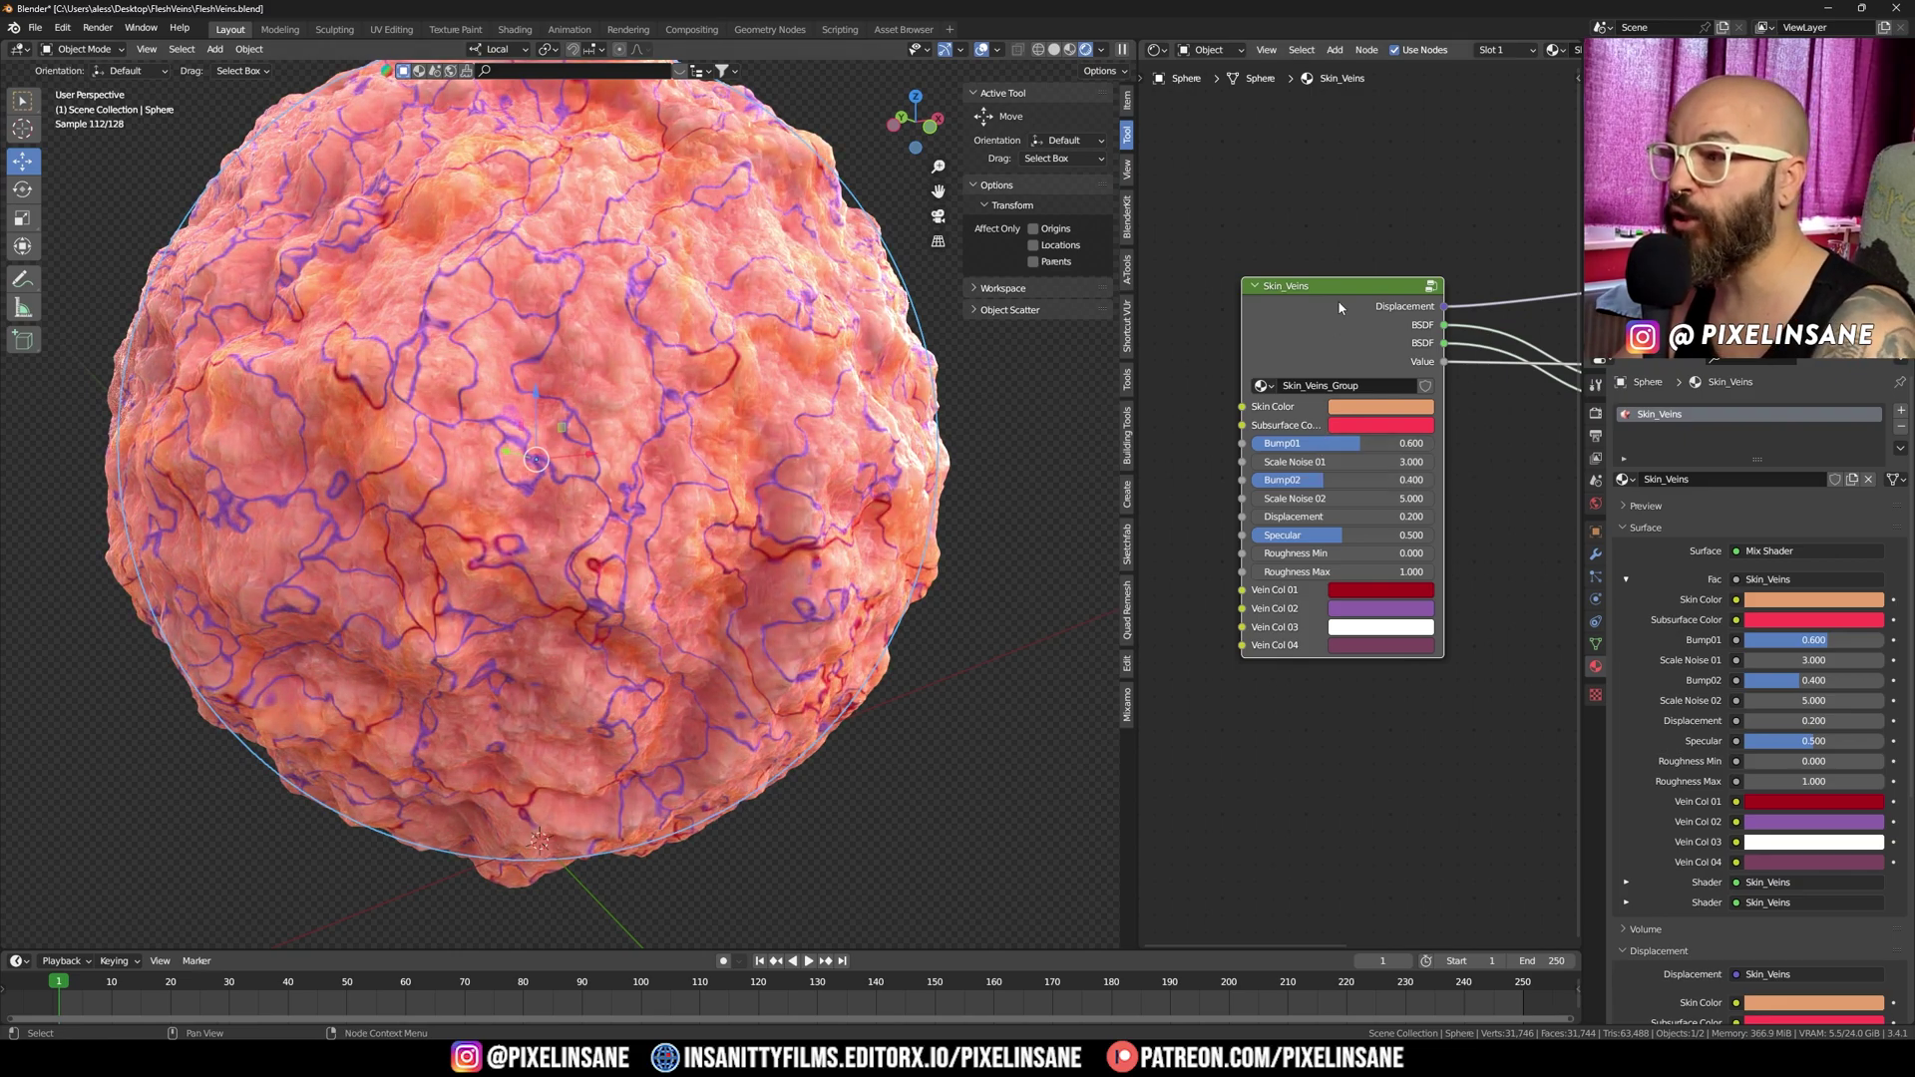
{"action": "key", "text": "Tab"}
{"action": "scroll", "coordinate": [1307, 392], "scroll_direction": "down", "scroll_amount": 5}
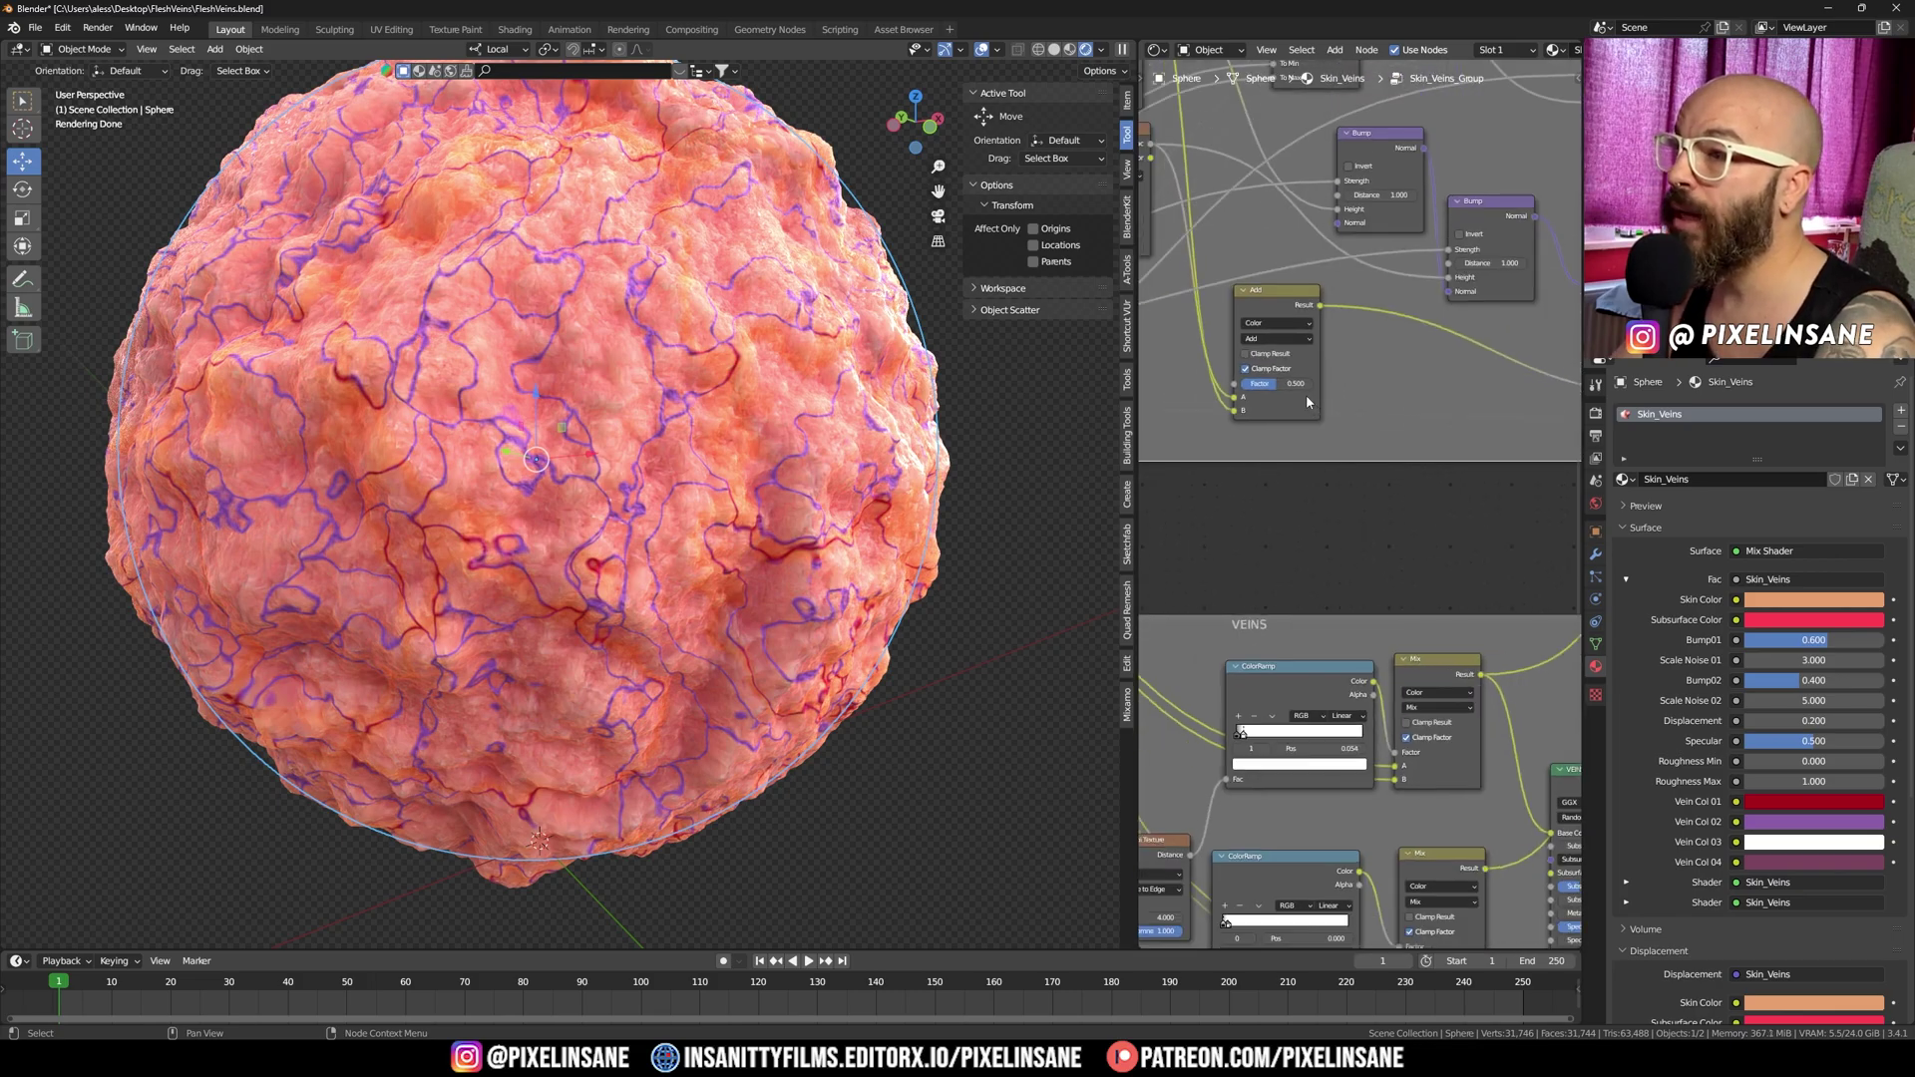
{"action": "scroll", "coordinate": [1308, 401], "scroll_direction": "up", "scroll_amount": 3}
{"action": "scroll", "coordinate": [1347, 489], "scroll_direction": "up", "scroll_amount": 2}
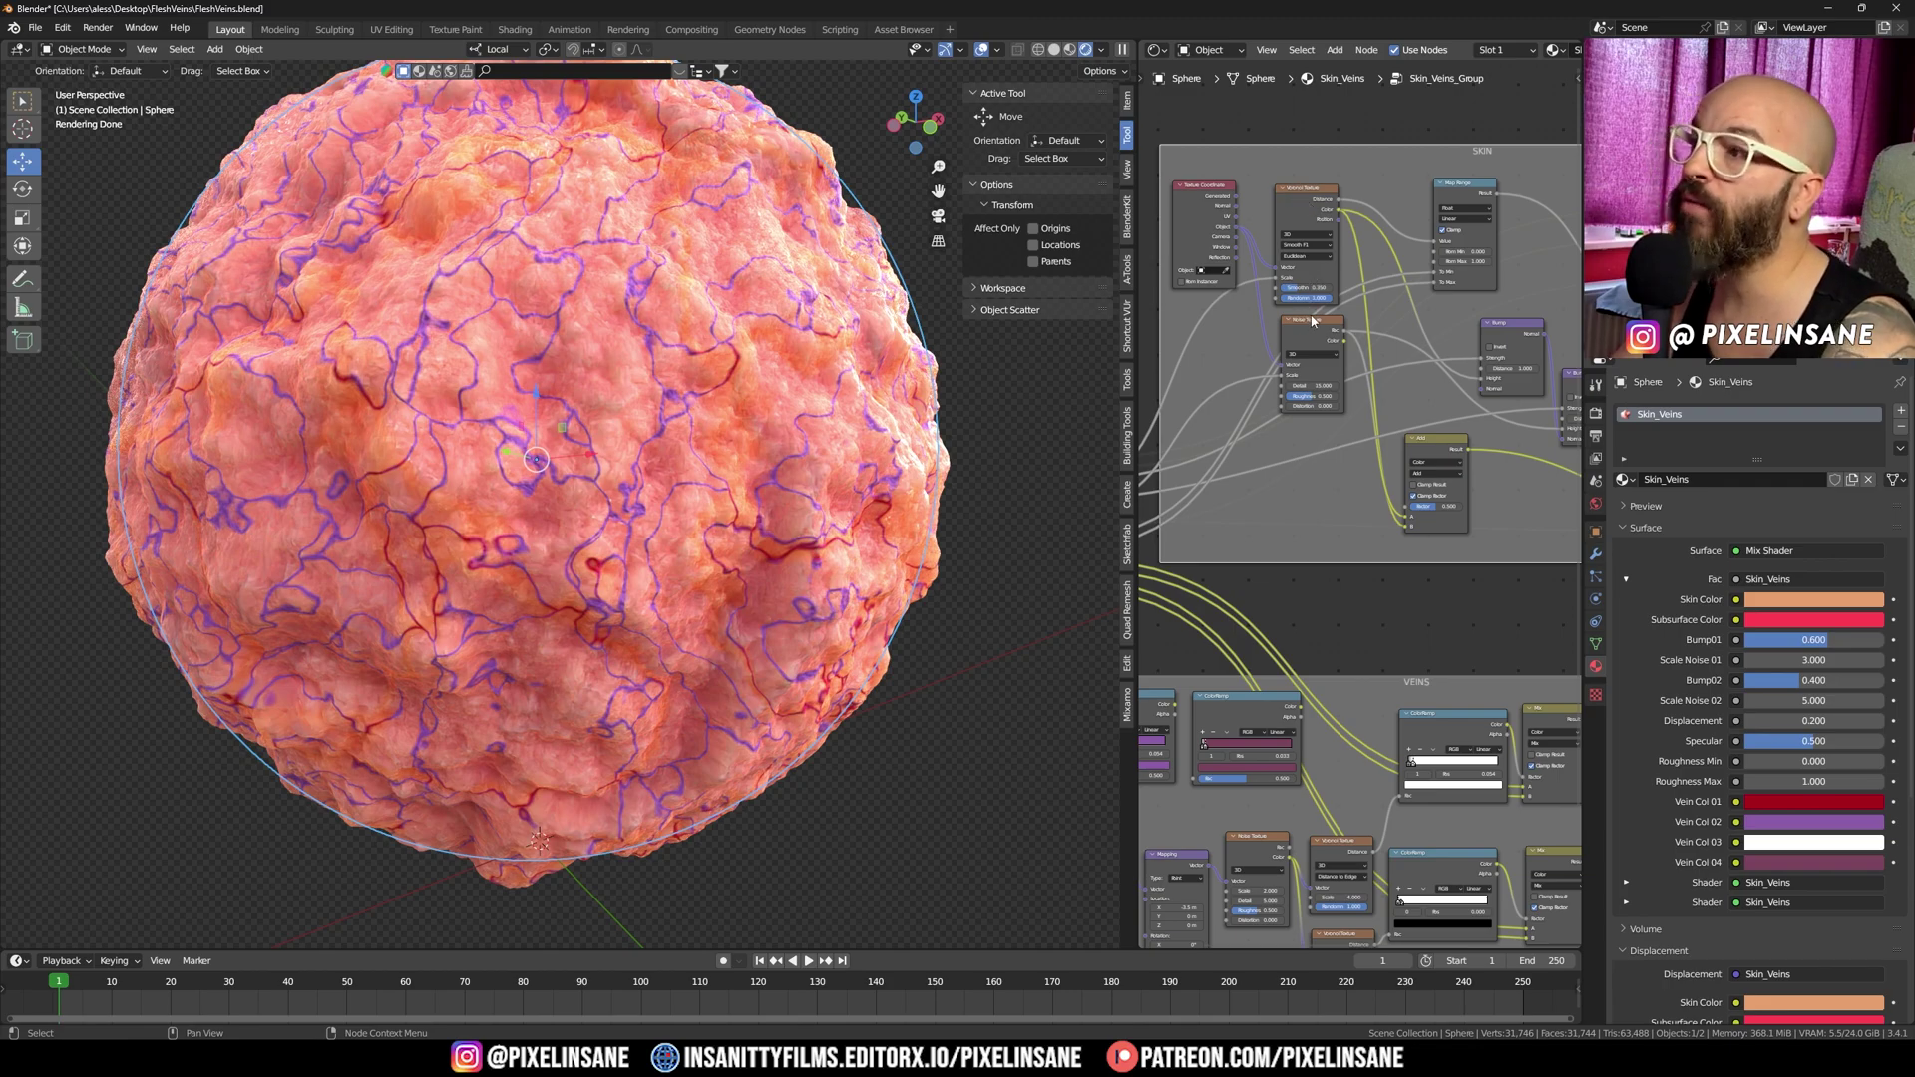
{"action": "scroll", "coordinate": [1304, 448], "scroll_direction": "down", "scroll_amount": 1}
{"action": "middle_click_drag", "start_coordinate": [1303, 448], "coordinate": [1307, 299]}
{"action": "scroll", "coordinate": [1342, 537], "scroll_direction": "up", "scroll_amount": 3}
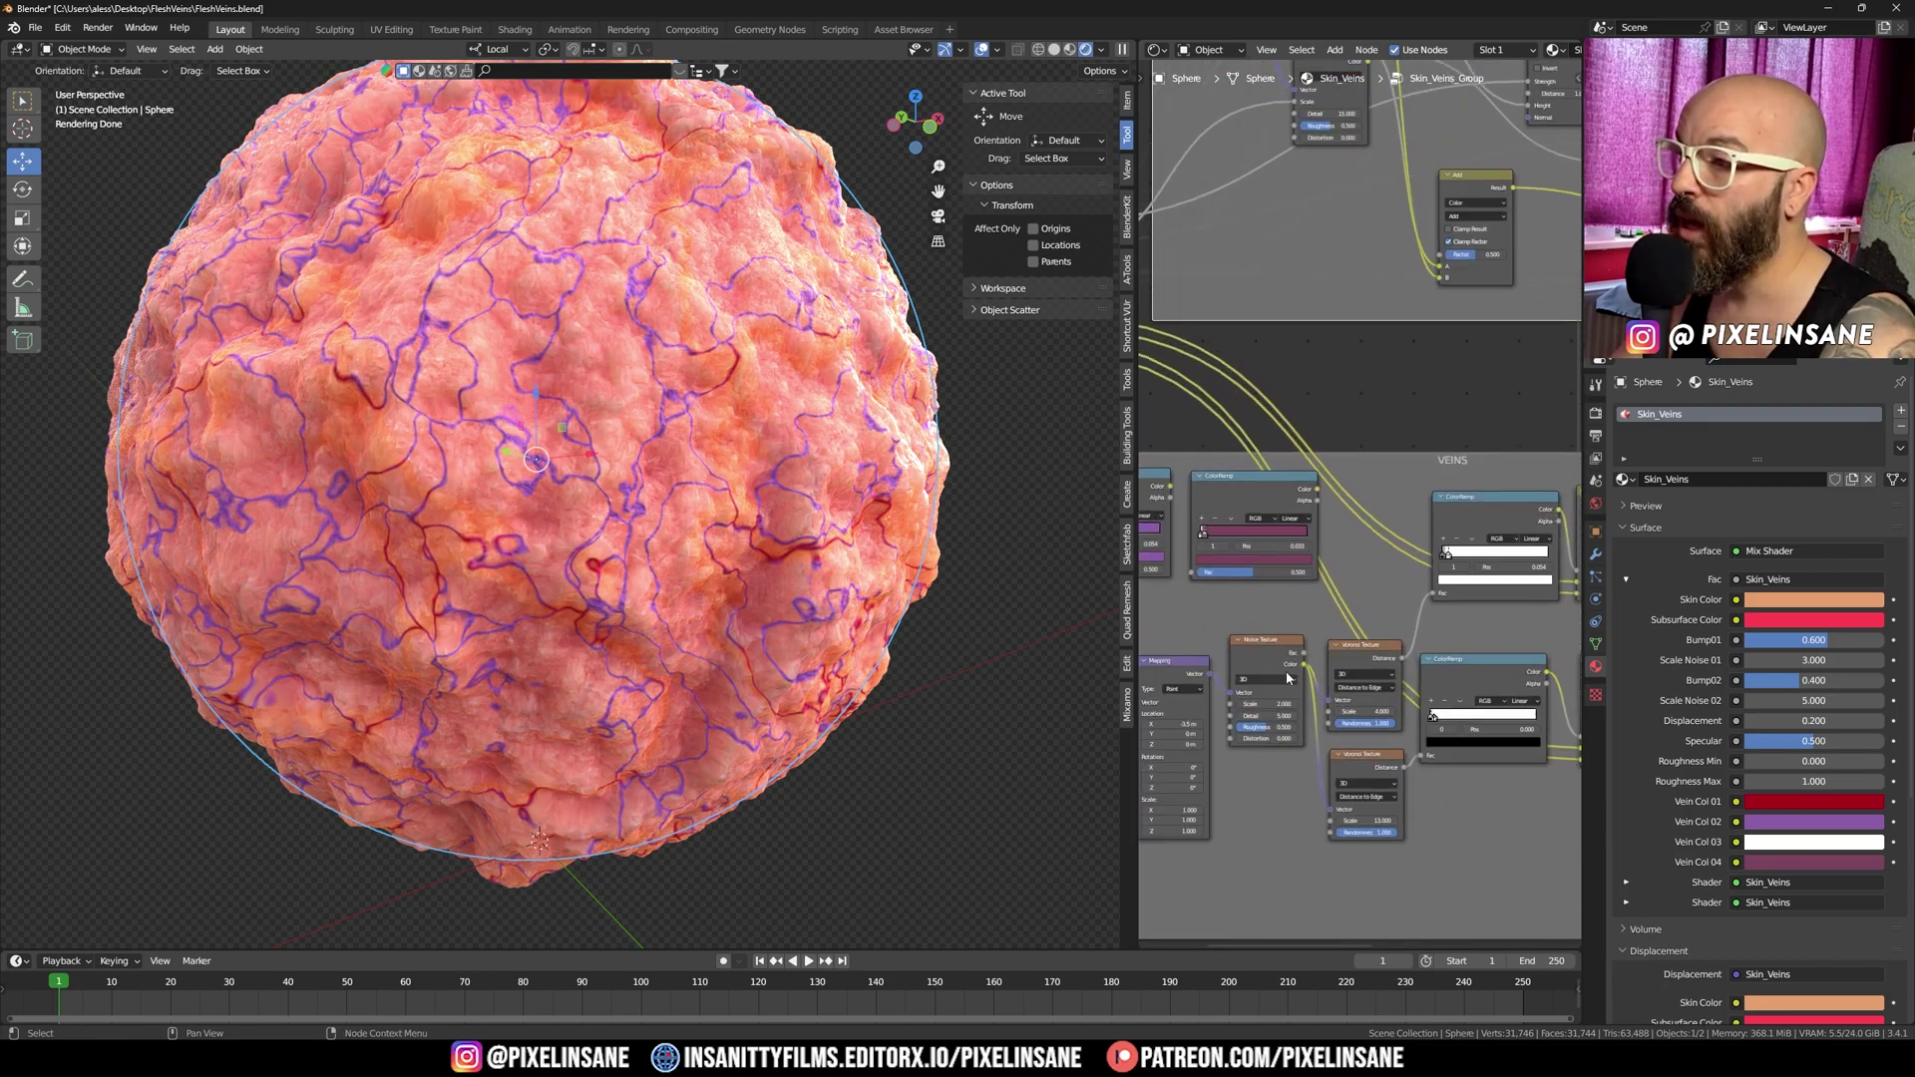
{"action": "middle_click_drag", "start_coordinate": [1315, 618], "coordinate": [1364, 324]}
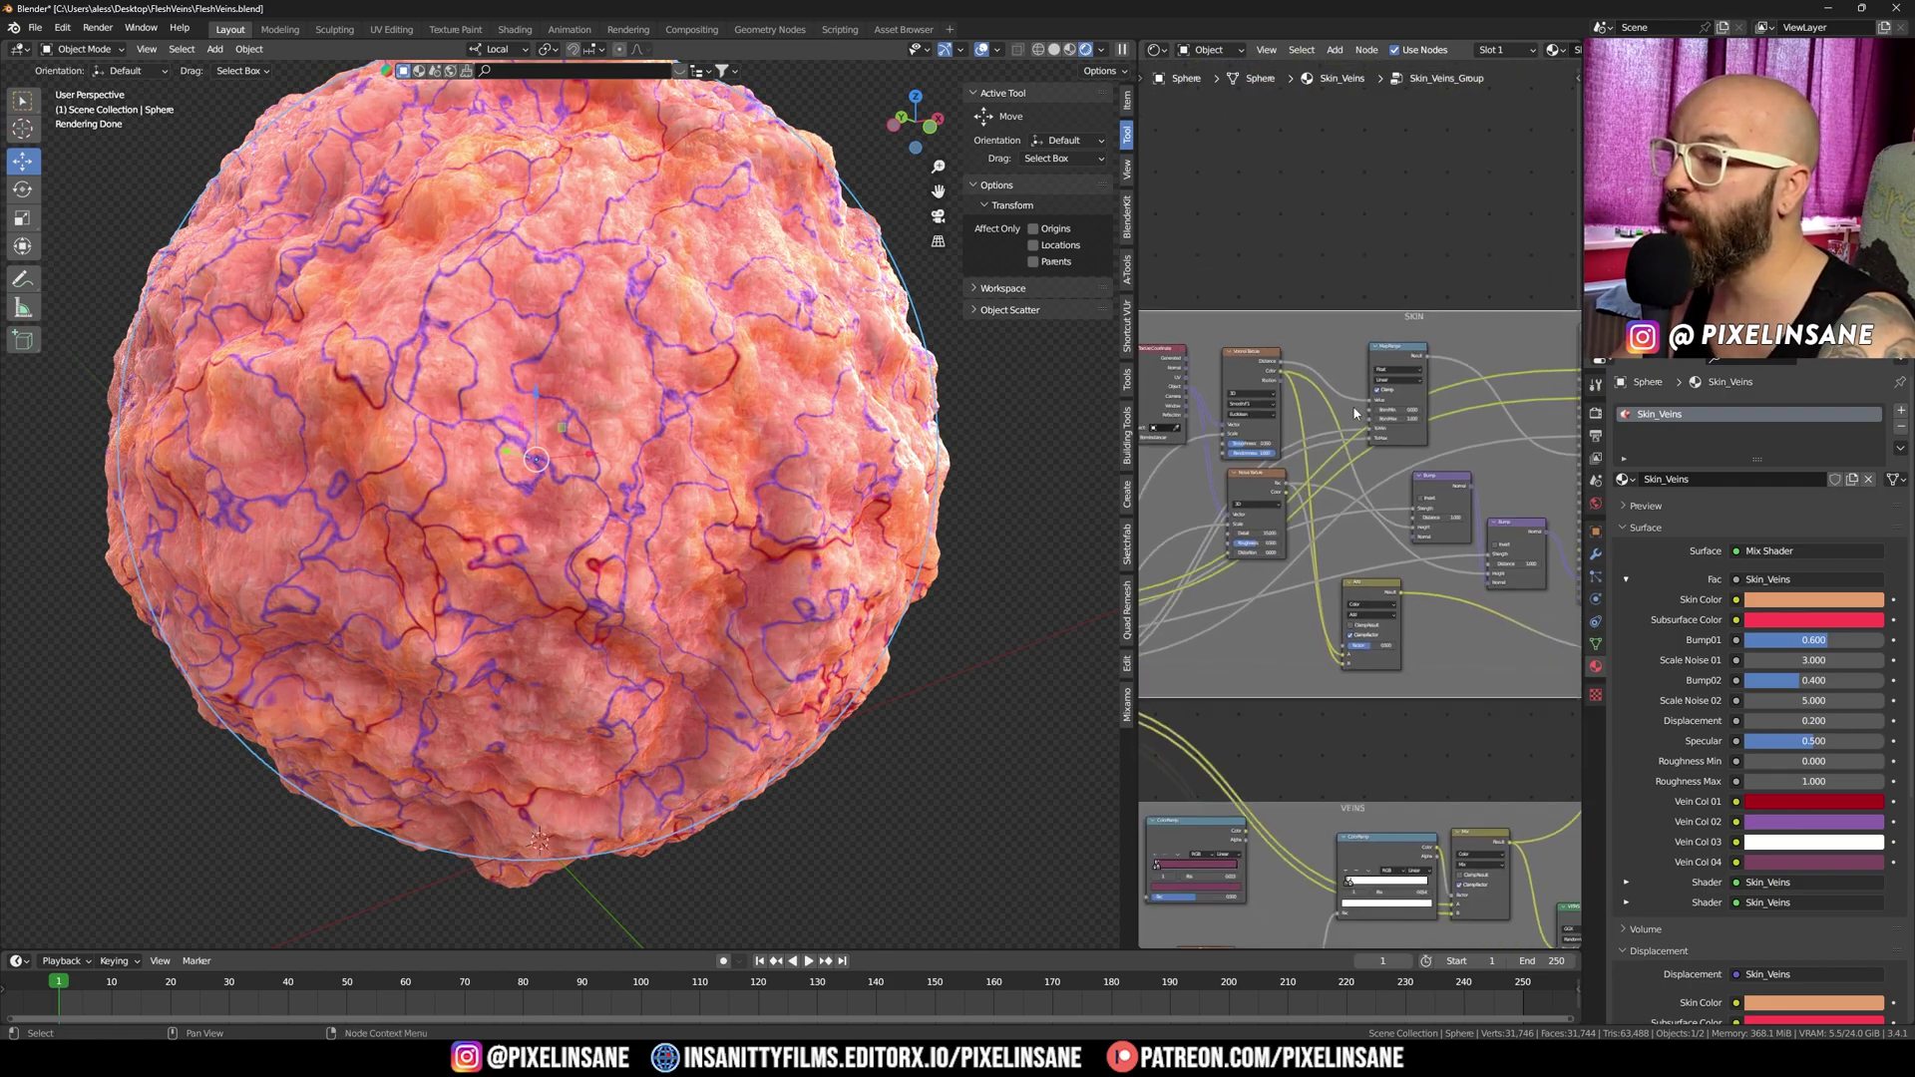
{"action": "key", "text": "Tab"}
{"action": "scroll", "coordinate": [1354, 413], "scroll_direction": "up", "scroll_amount": 4}
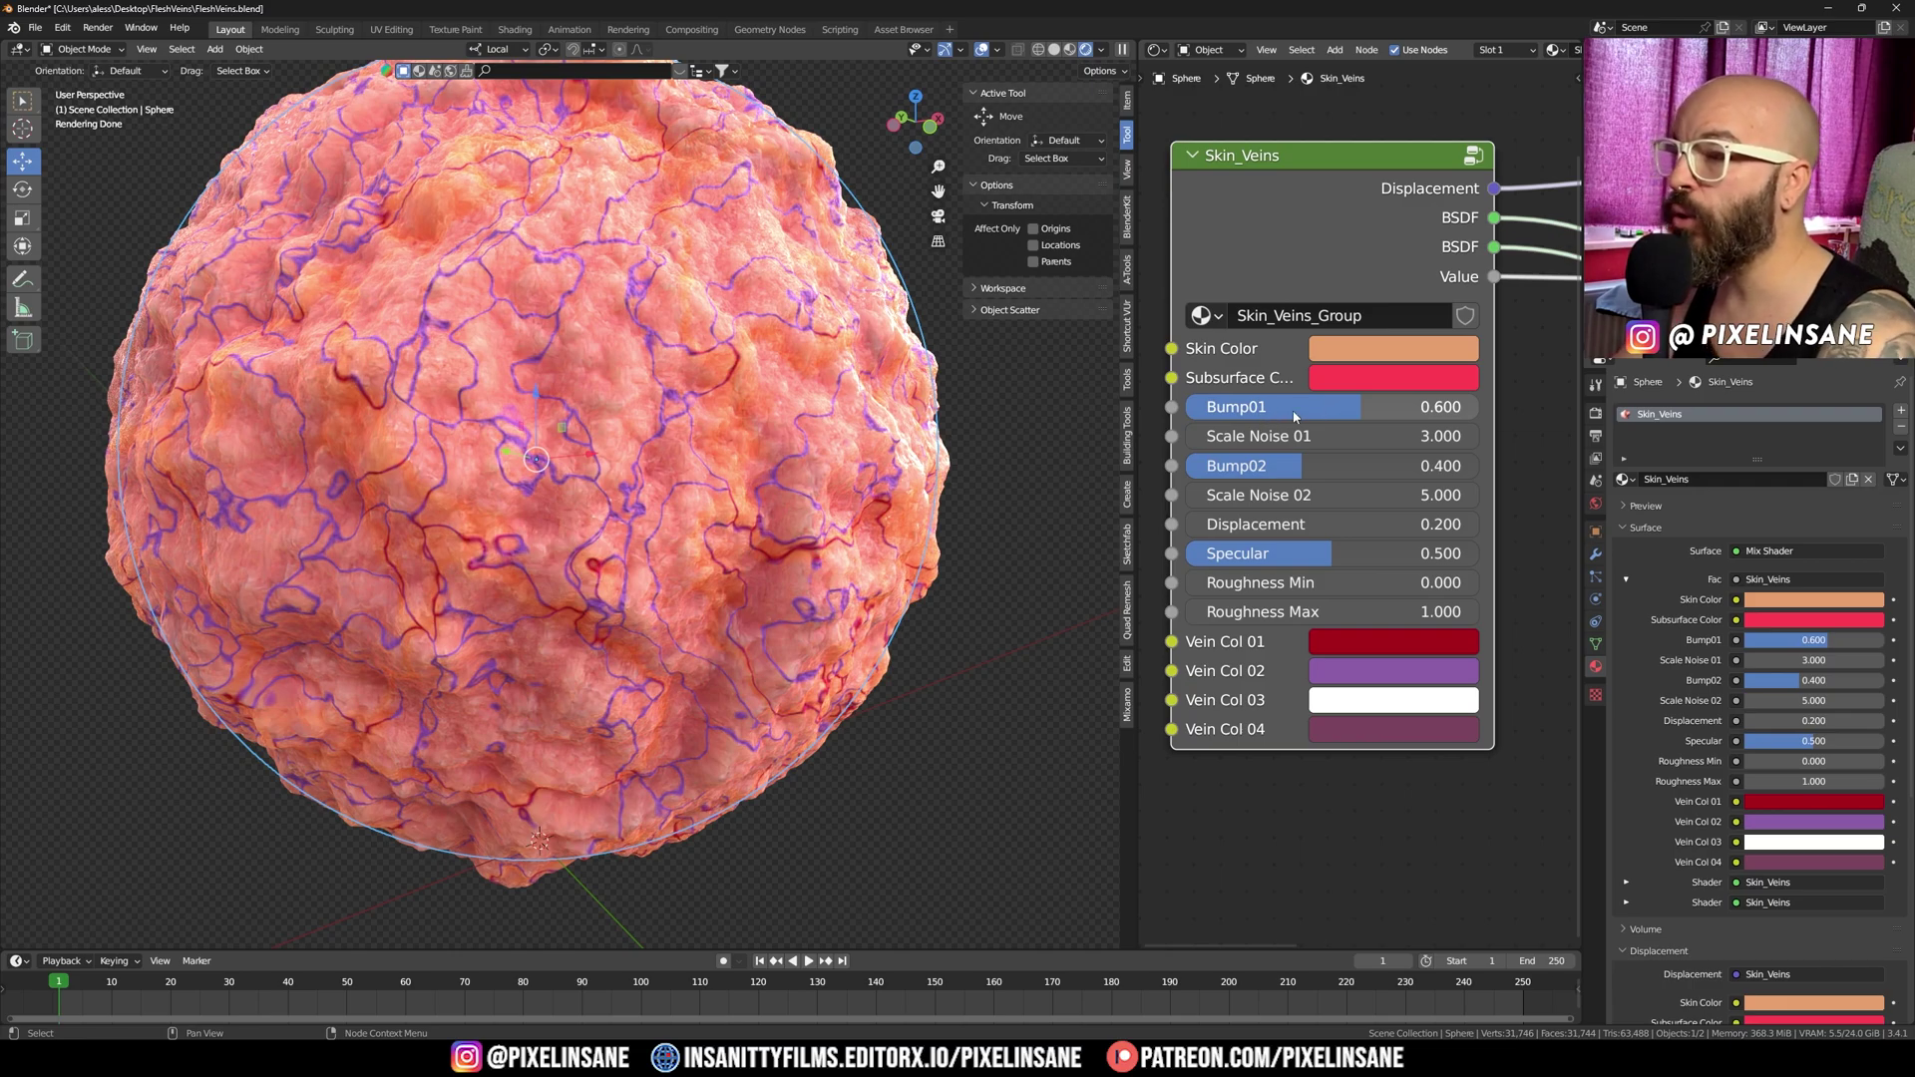
Raise Bump01 on the Skin_Veins node to 1.000.
{"action": "left_click_drag", "start_coordinate": [1294, 409], "coordinate": [1486, 412]}
{"action": "scroll", "coordinate": [688, 342], "scroll_direction": "up", "scroll_amount": 5}
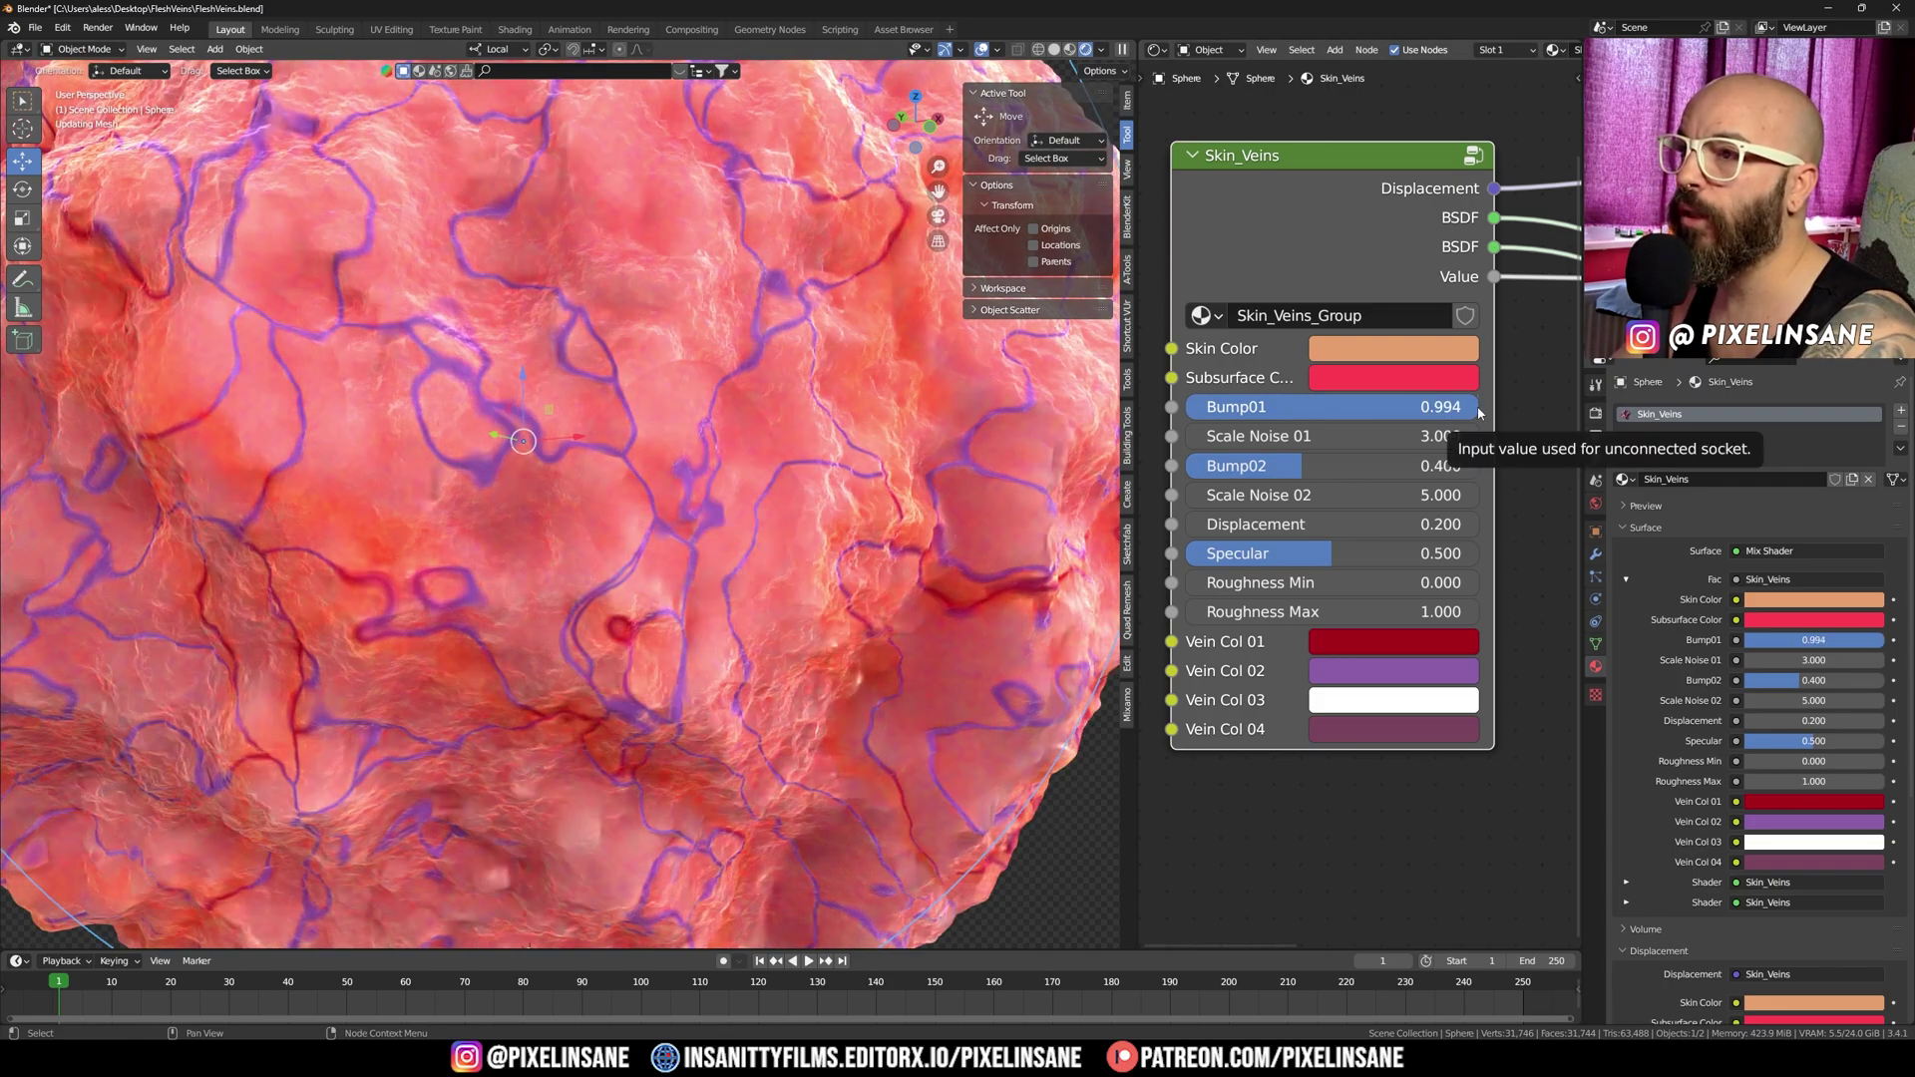
{"action": "scroll", "coordinate": [598, 448], "scroll_direction": "down", "scroll_amount": 2}
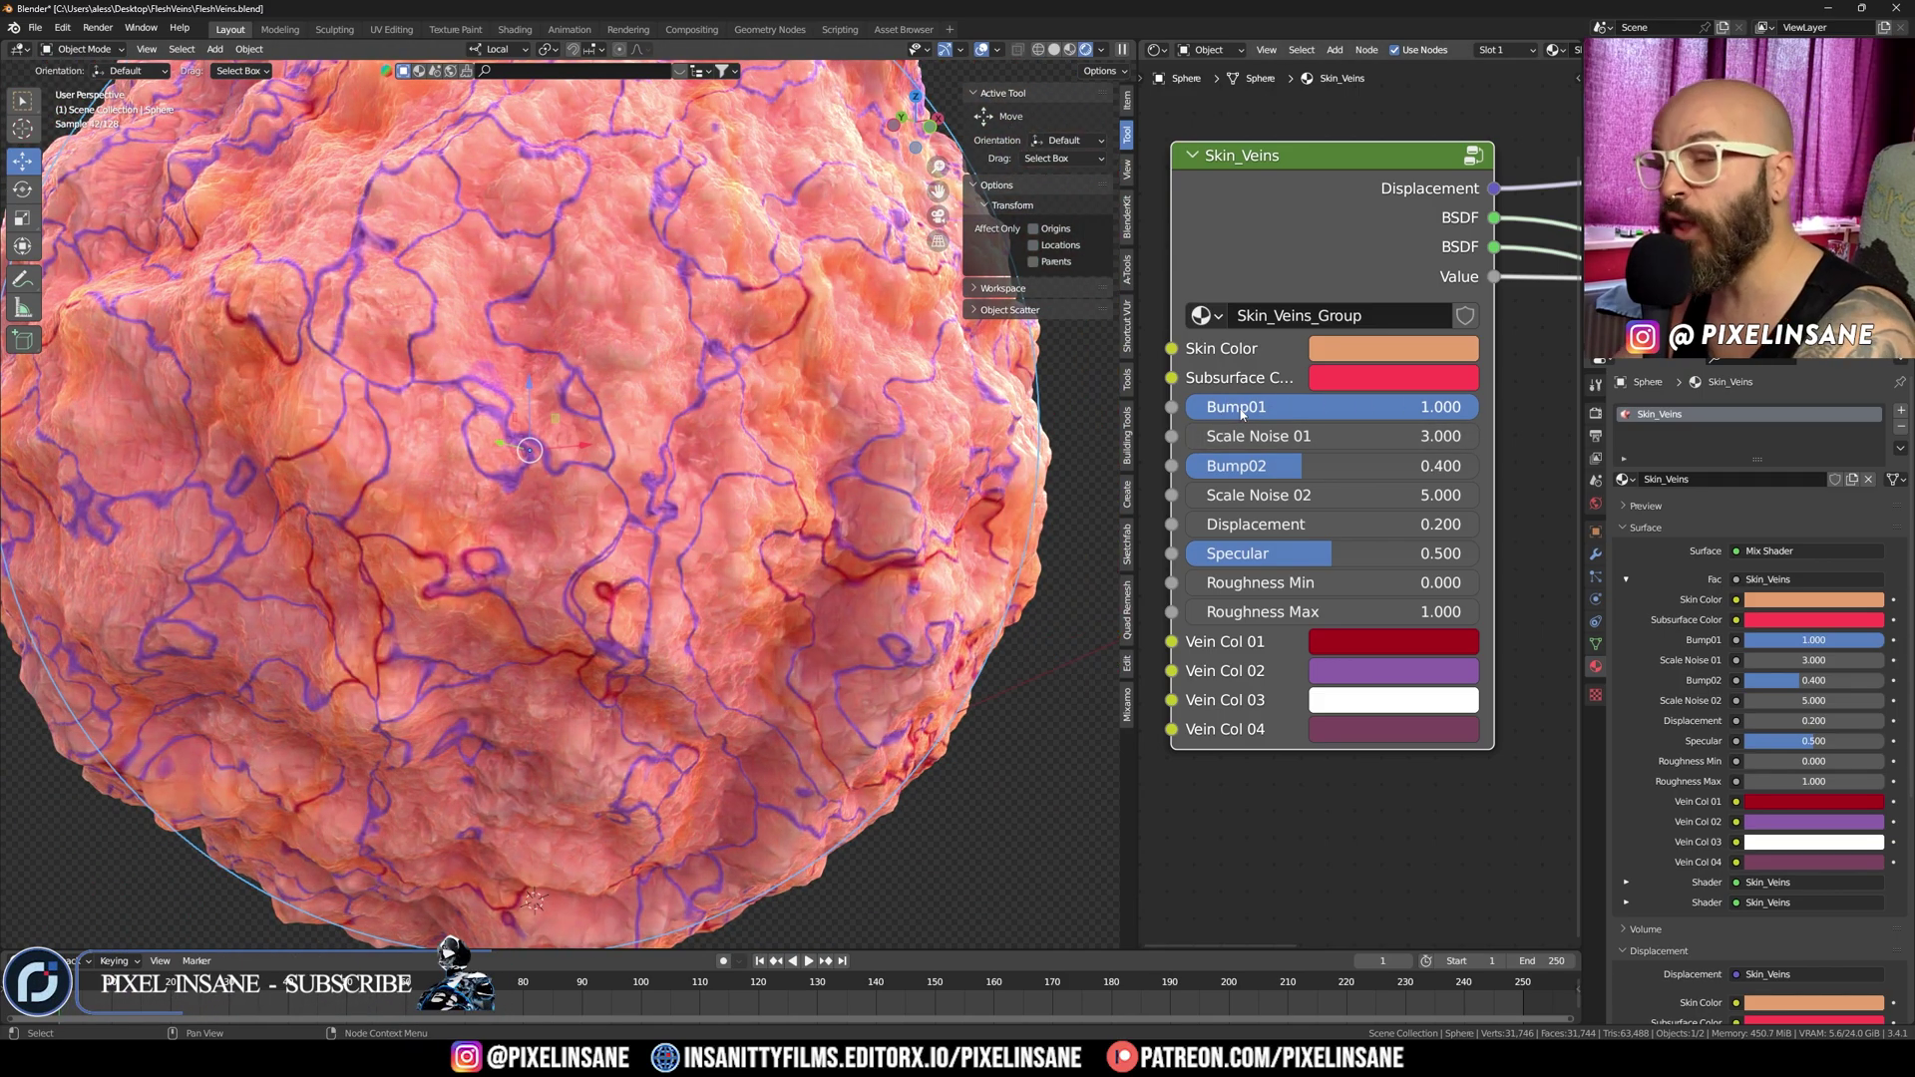
Set Scale Noise 01 to 5.000.
{"action": "left_click", "coordinate": [1354, 436]}
{"action": "type", "text": "6"}
{"action": "key", "text": "Return"}
{"action": "left_click", "coordinate": [1357, 435]}
{"action": "type", "text": "1"}
{"action": "key", "text": "Return"}
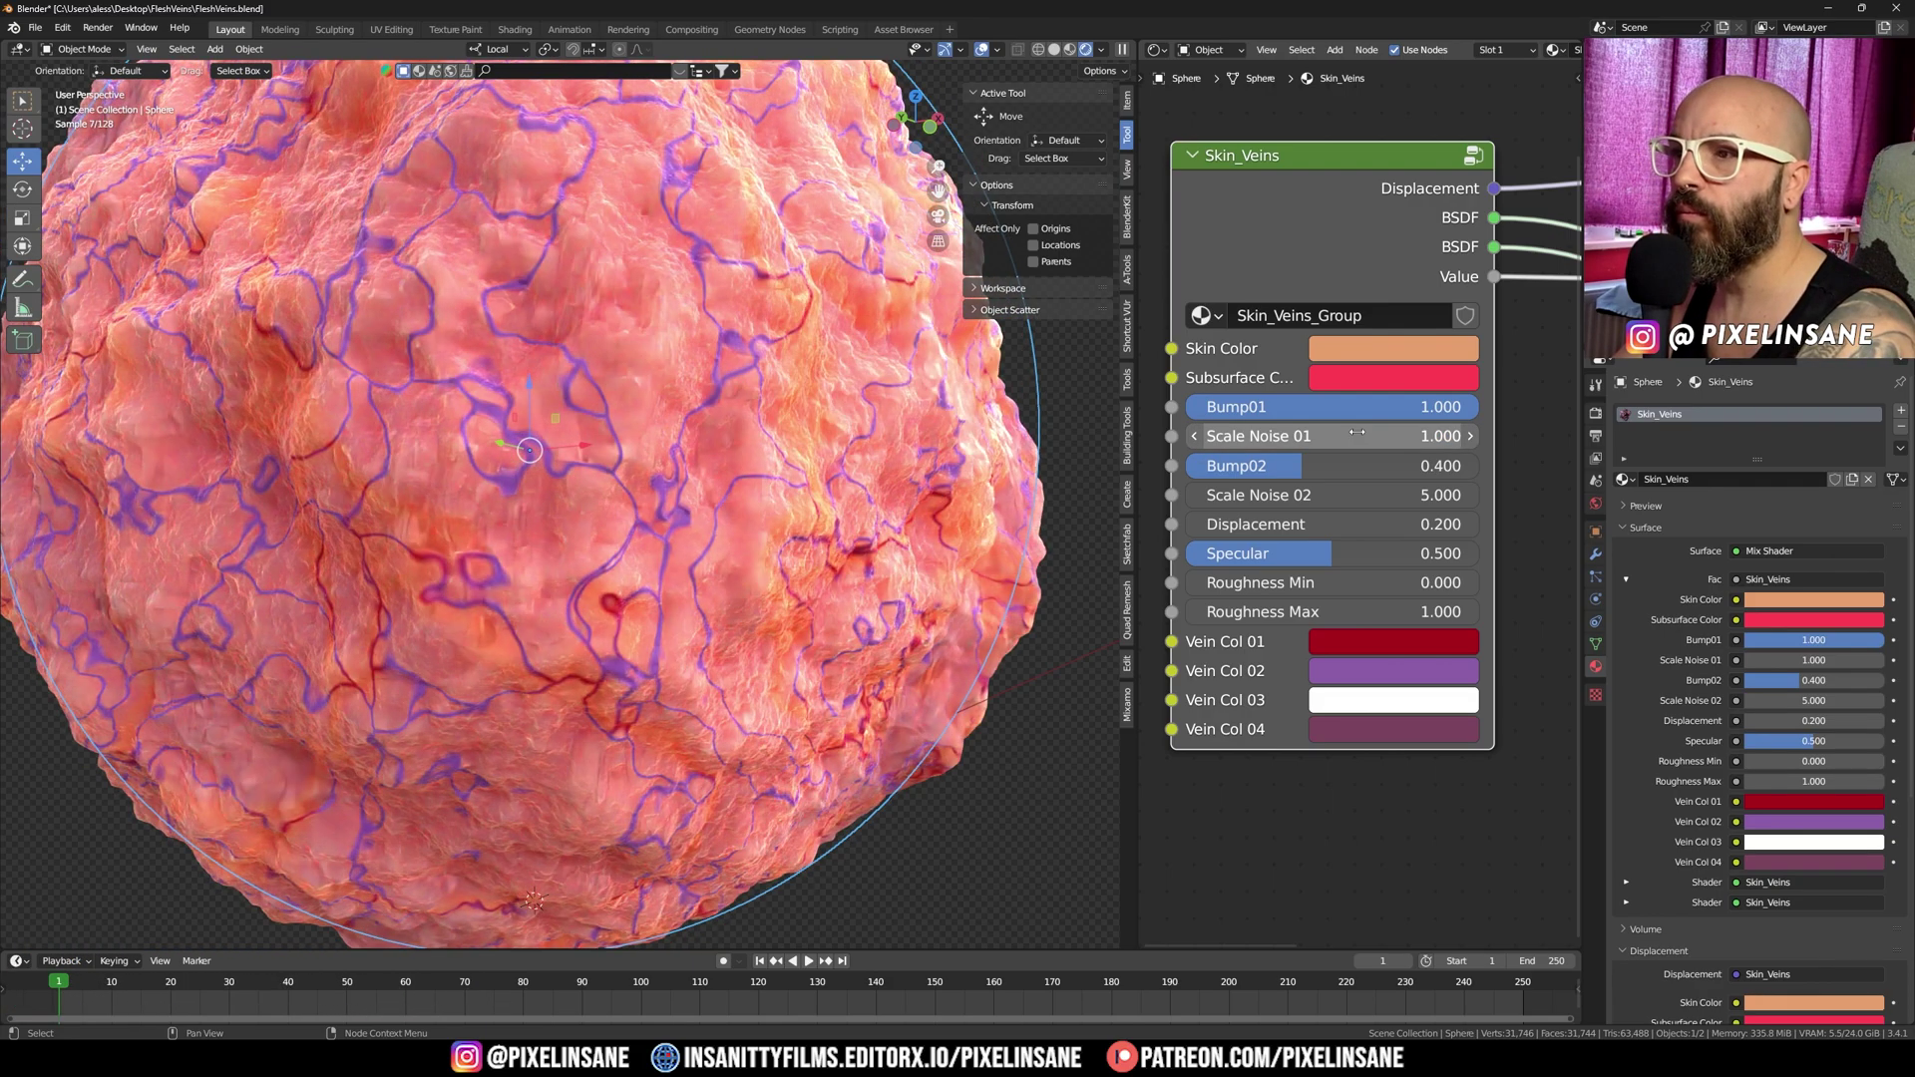
{"action": "left_click", "coordinate": [1356, 435]}
{"action": "type", "text": "5"}
{"action": "key", "text": "Return"}
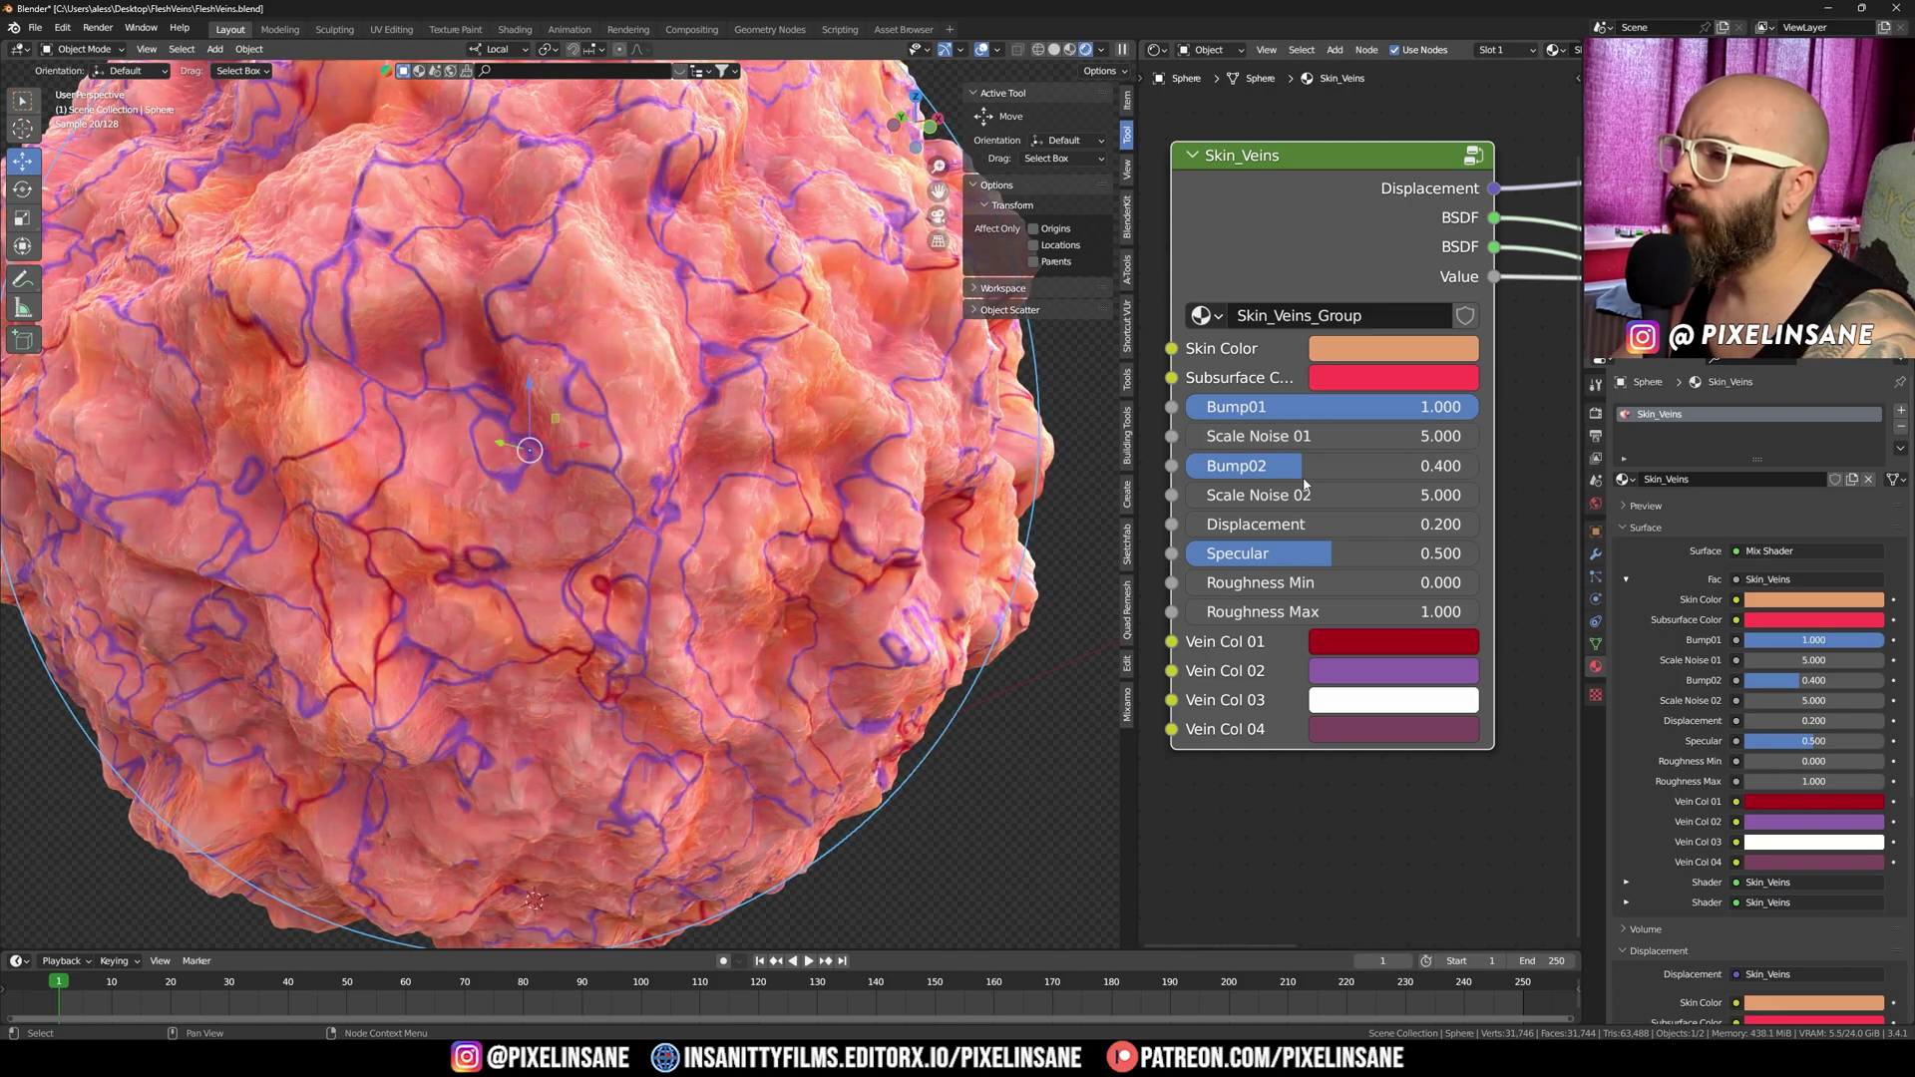
Raise Bump02 to 1.000, compare with bumps zeroed, then restore Bump01 to 1.000.
{"action": "left_click_drag", "start_coordinate": [1302, 482], "coordinate": [1433, 471]}
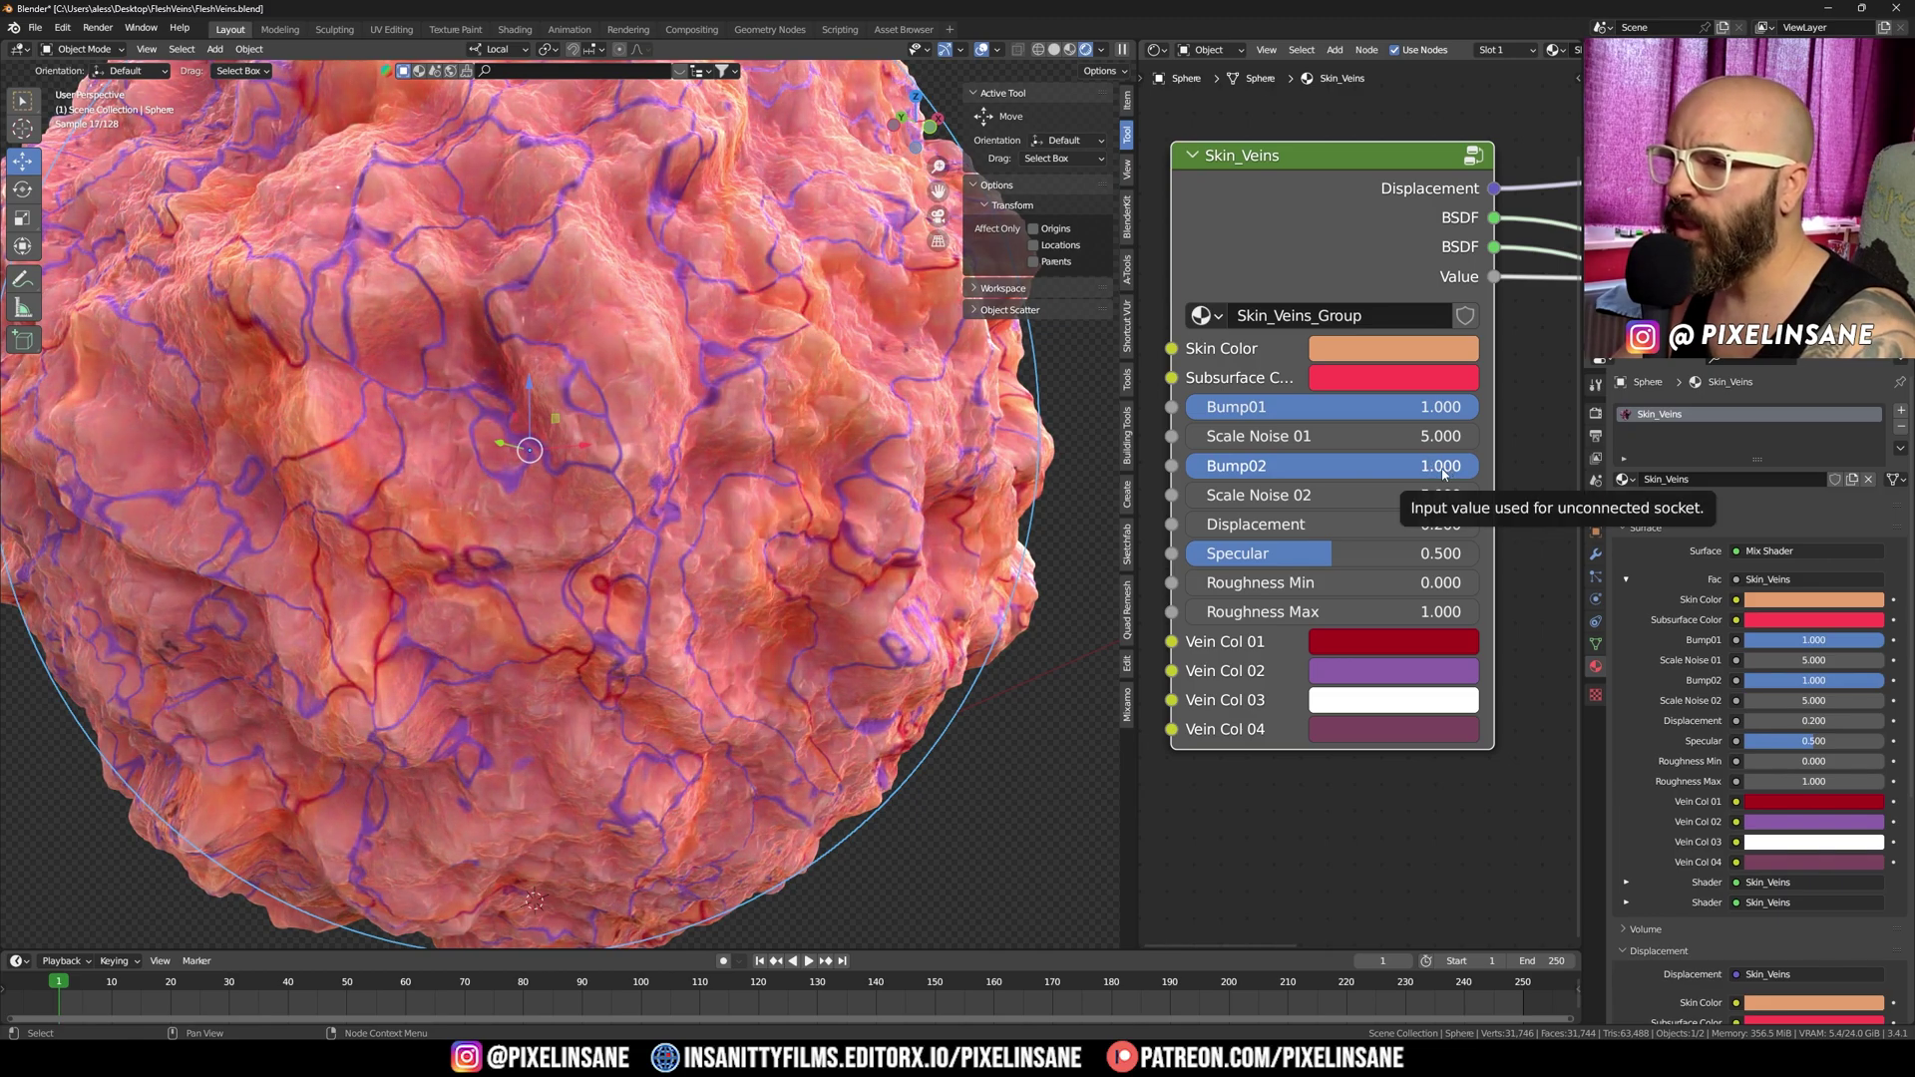
{"action": "key", "text": "BackSpace"}
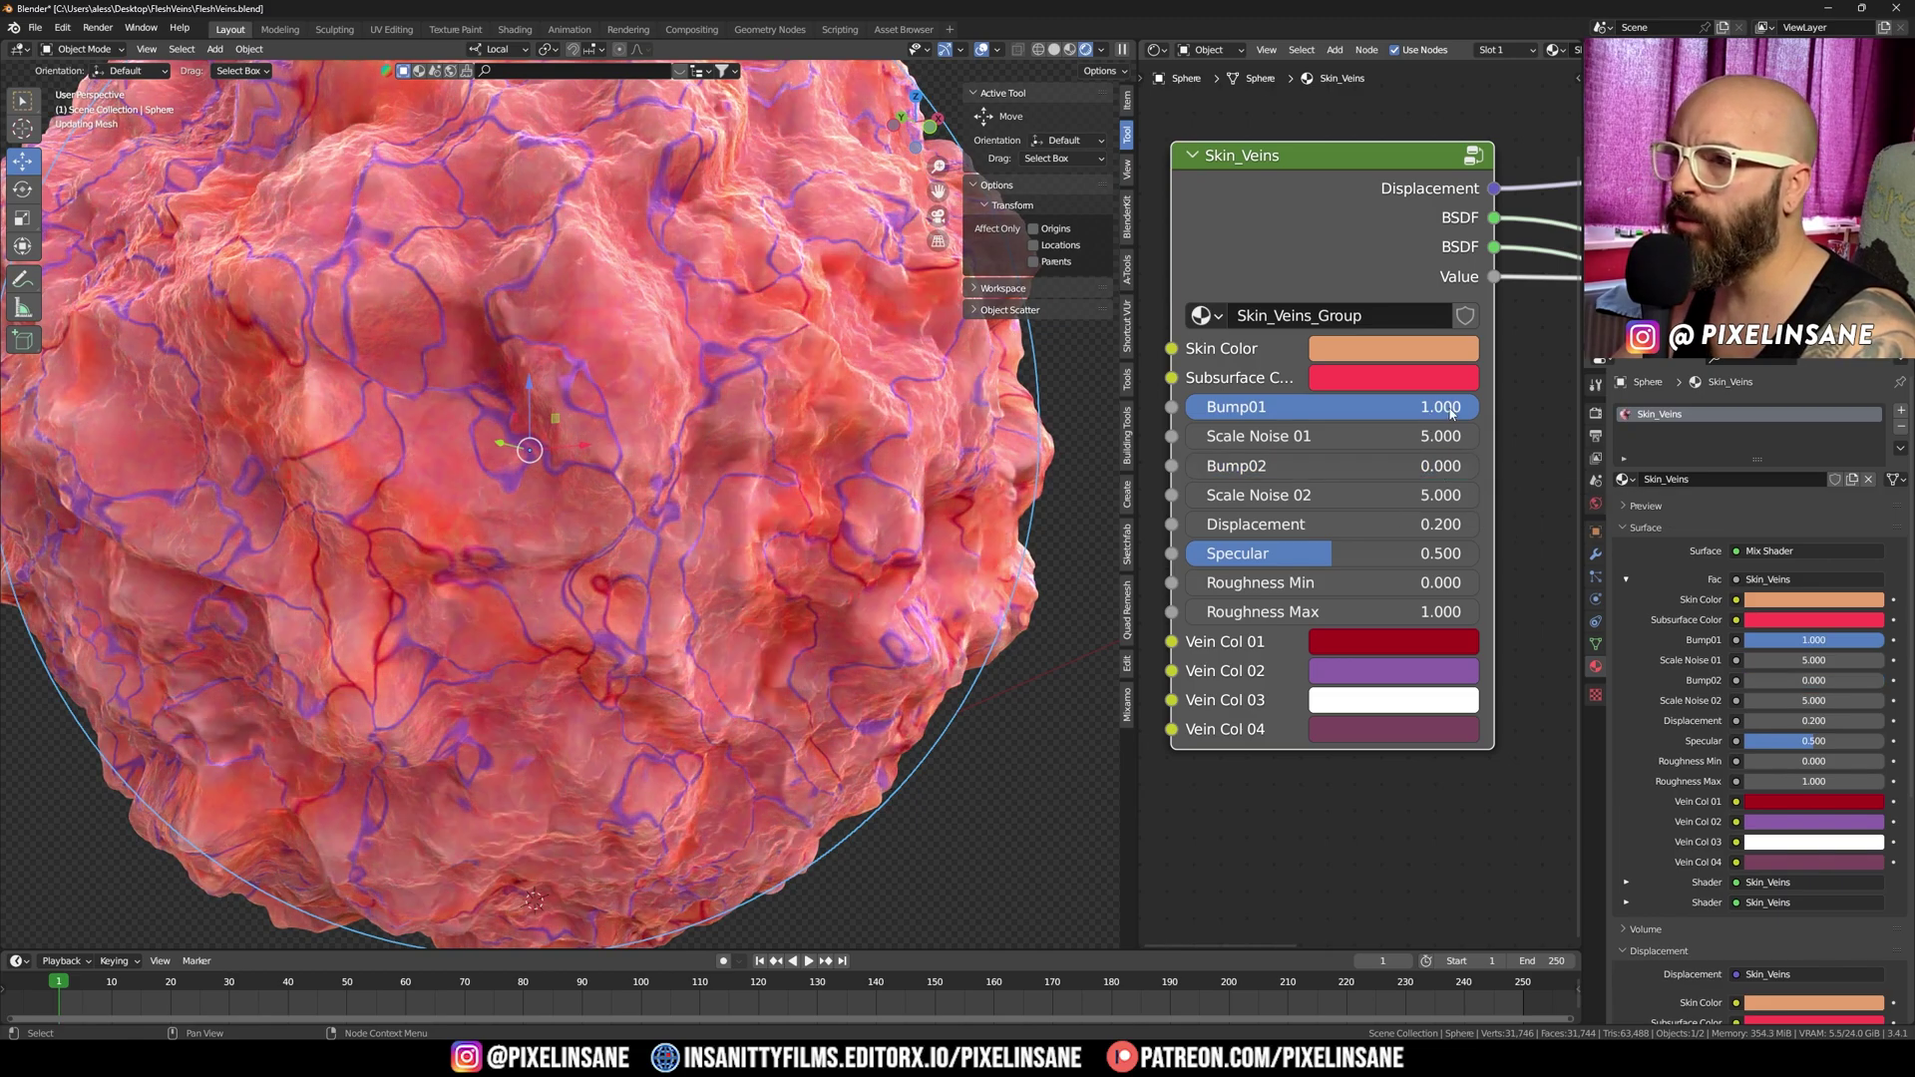
{"action": "key", "text": "BackSpace"}
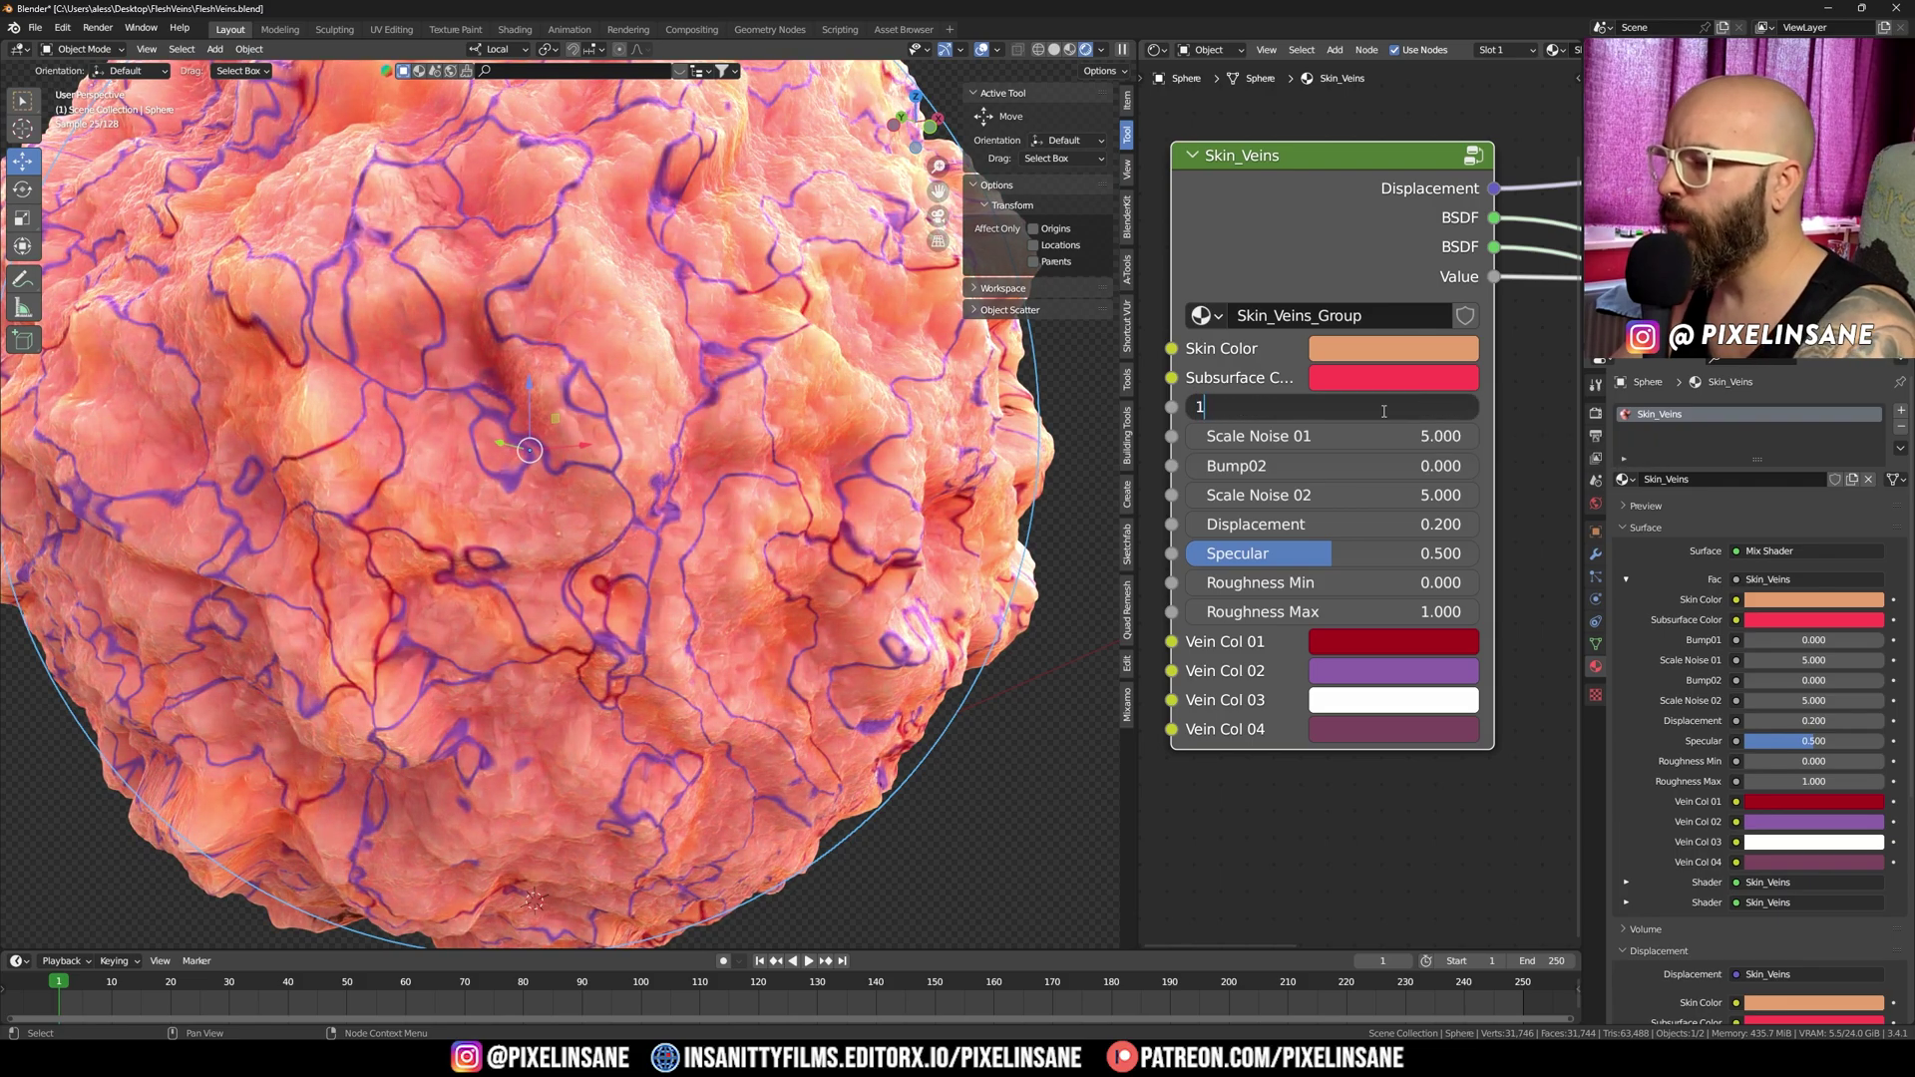
{"action": "key", "text": "ctrl+z"}
{"action": "left_click", "coordinate": [1378, 470]}
{"action": "type", "text": "1"}
{"action": "key", "text": "Return"}
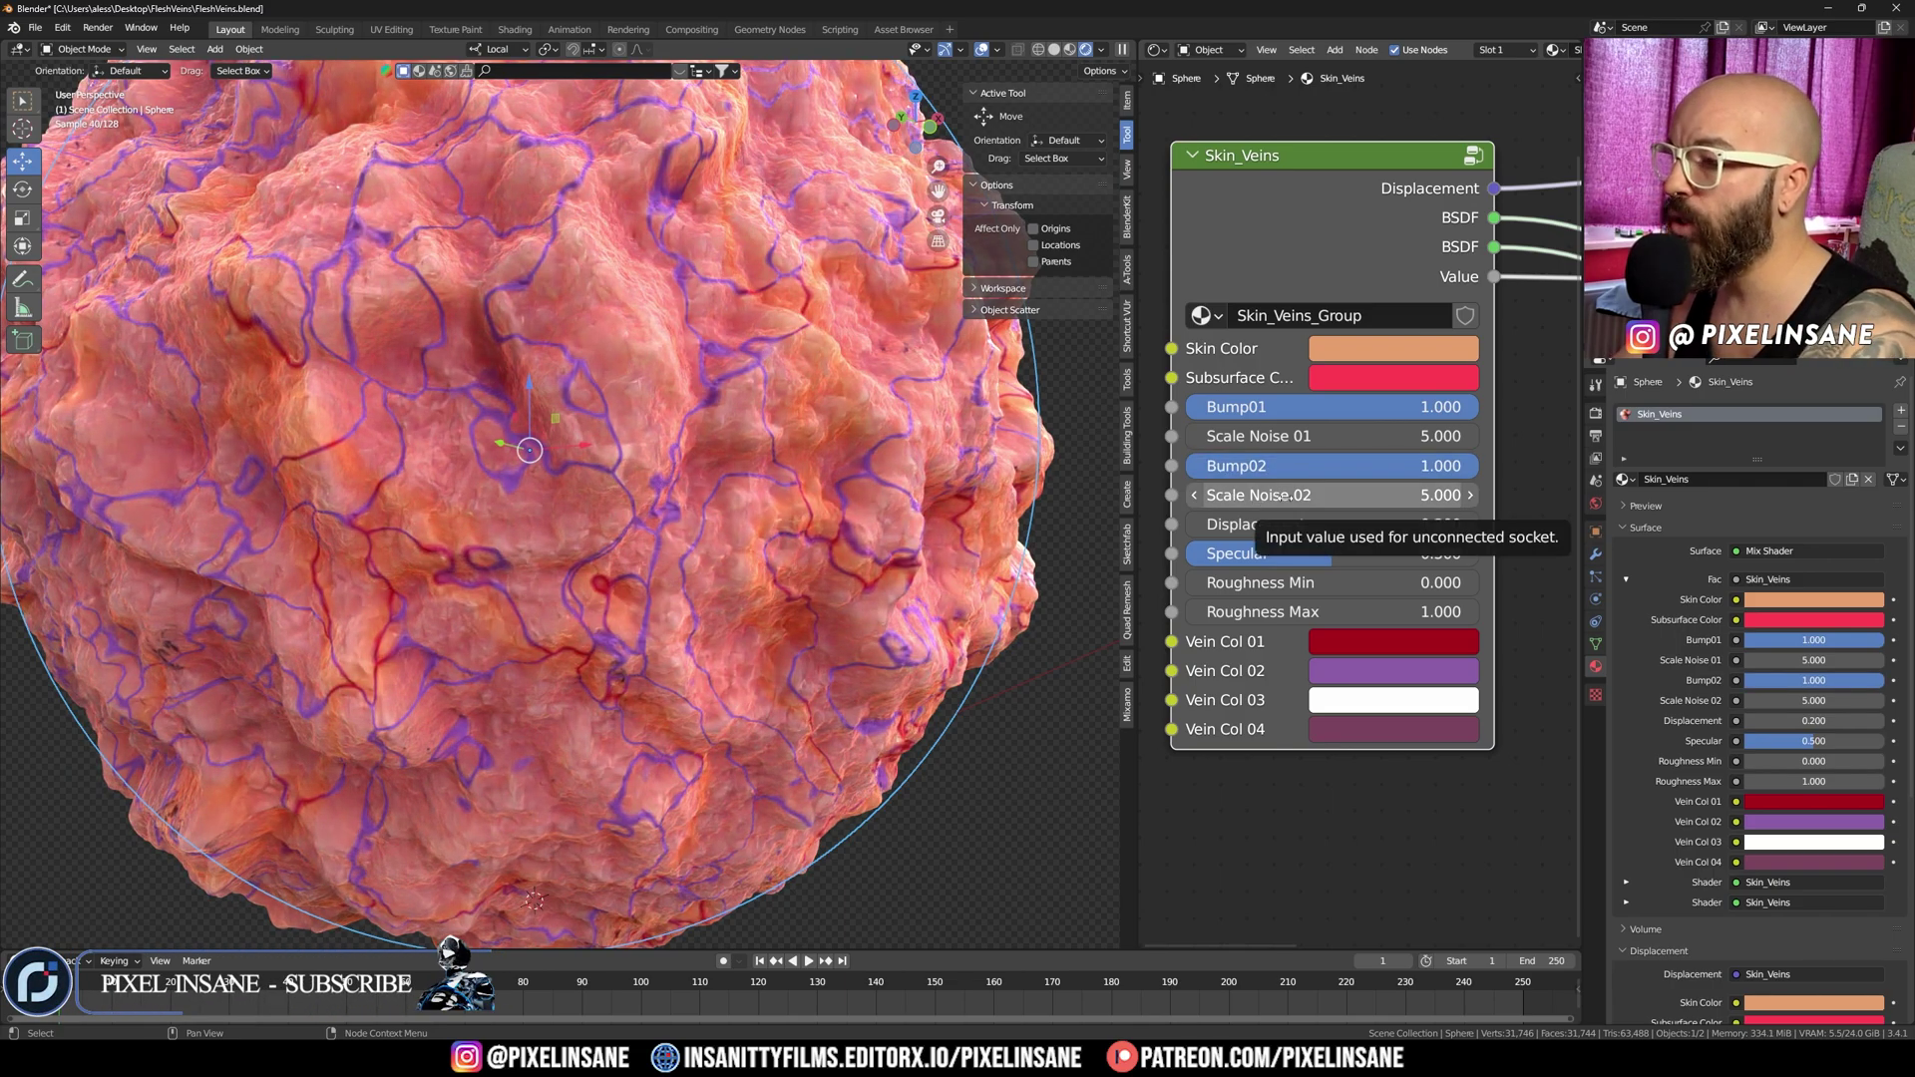
{"action": "left_click", "coordinate": [1284, 496]}
{"action": "type", "text": "1"}
{"action": "key", "text": "Return"}
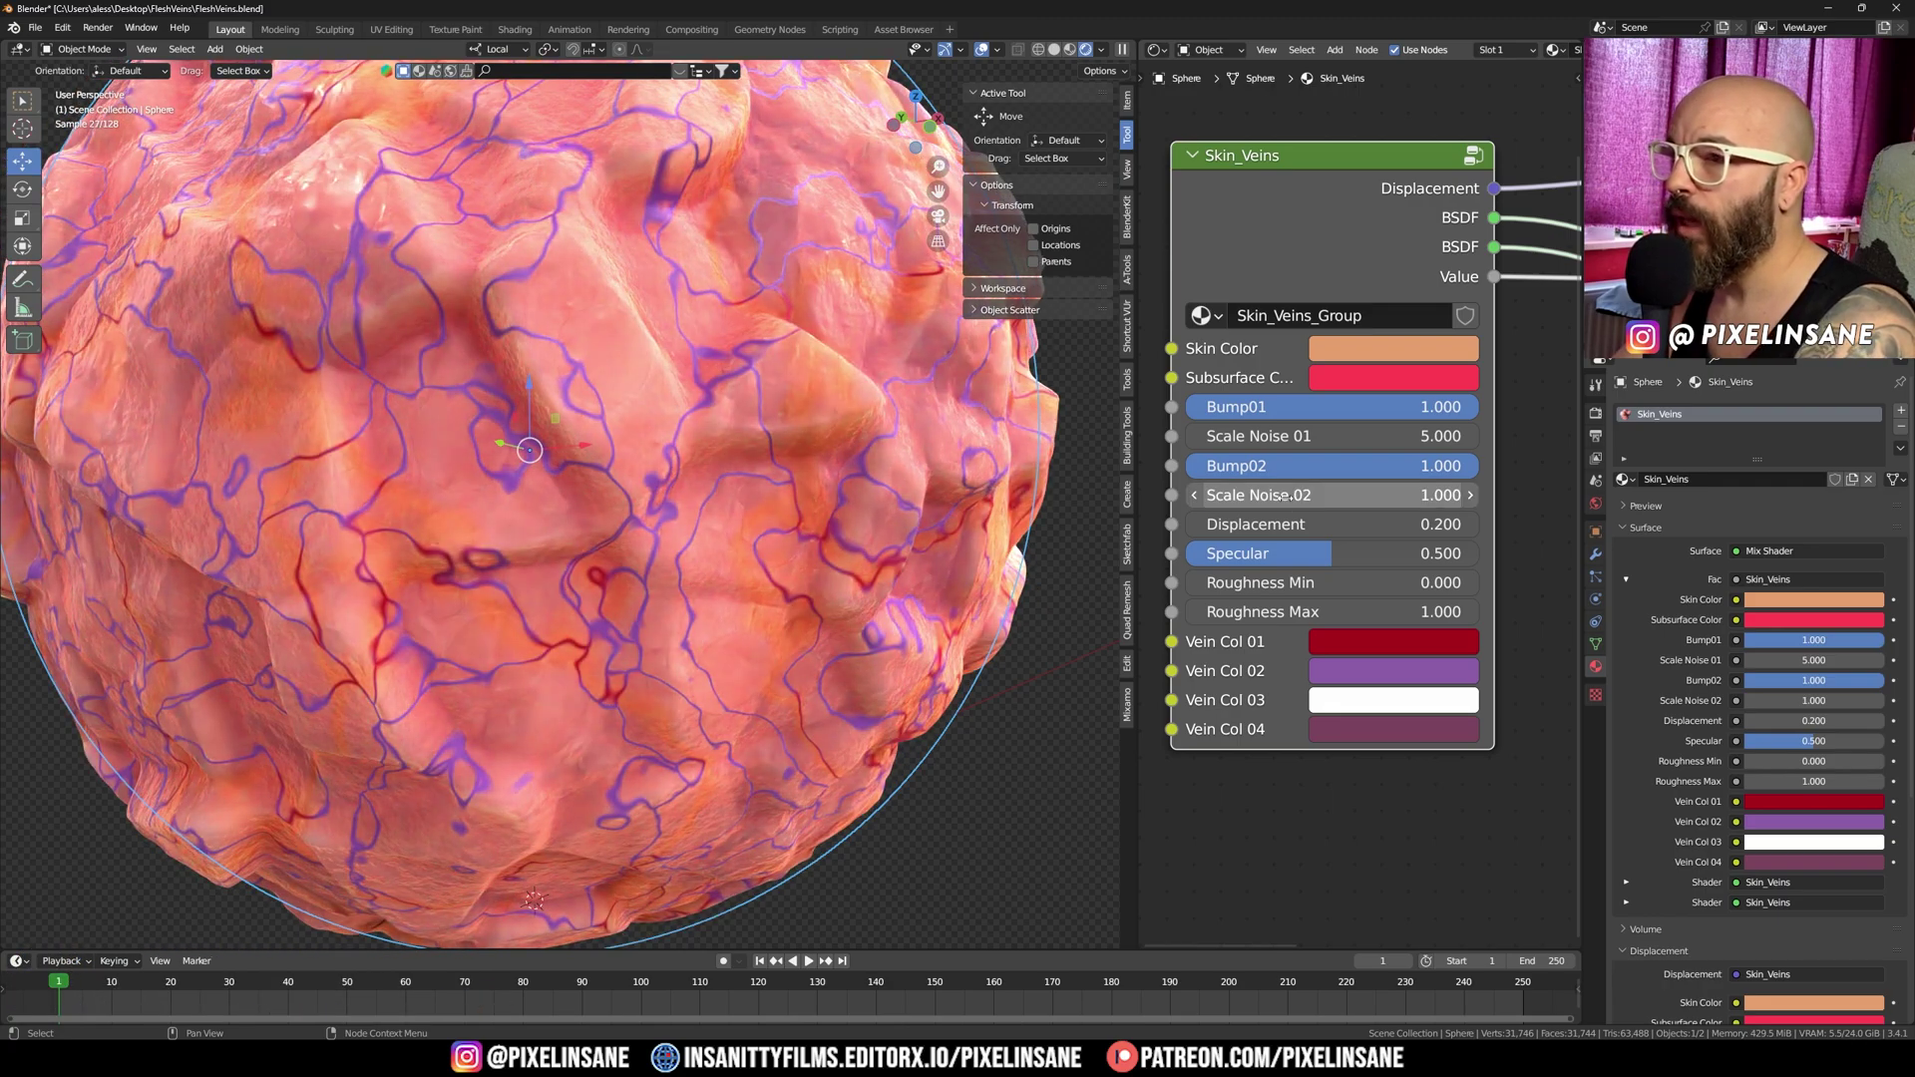
{"action": "left_click", "coordinate": [1285, 495]}
{"action": "key", "text": "Return"}
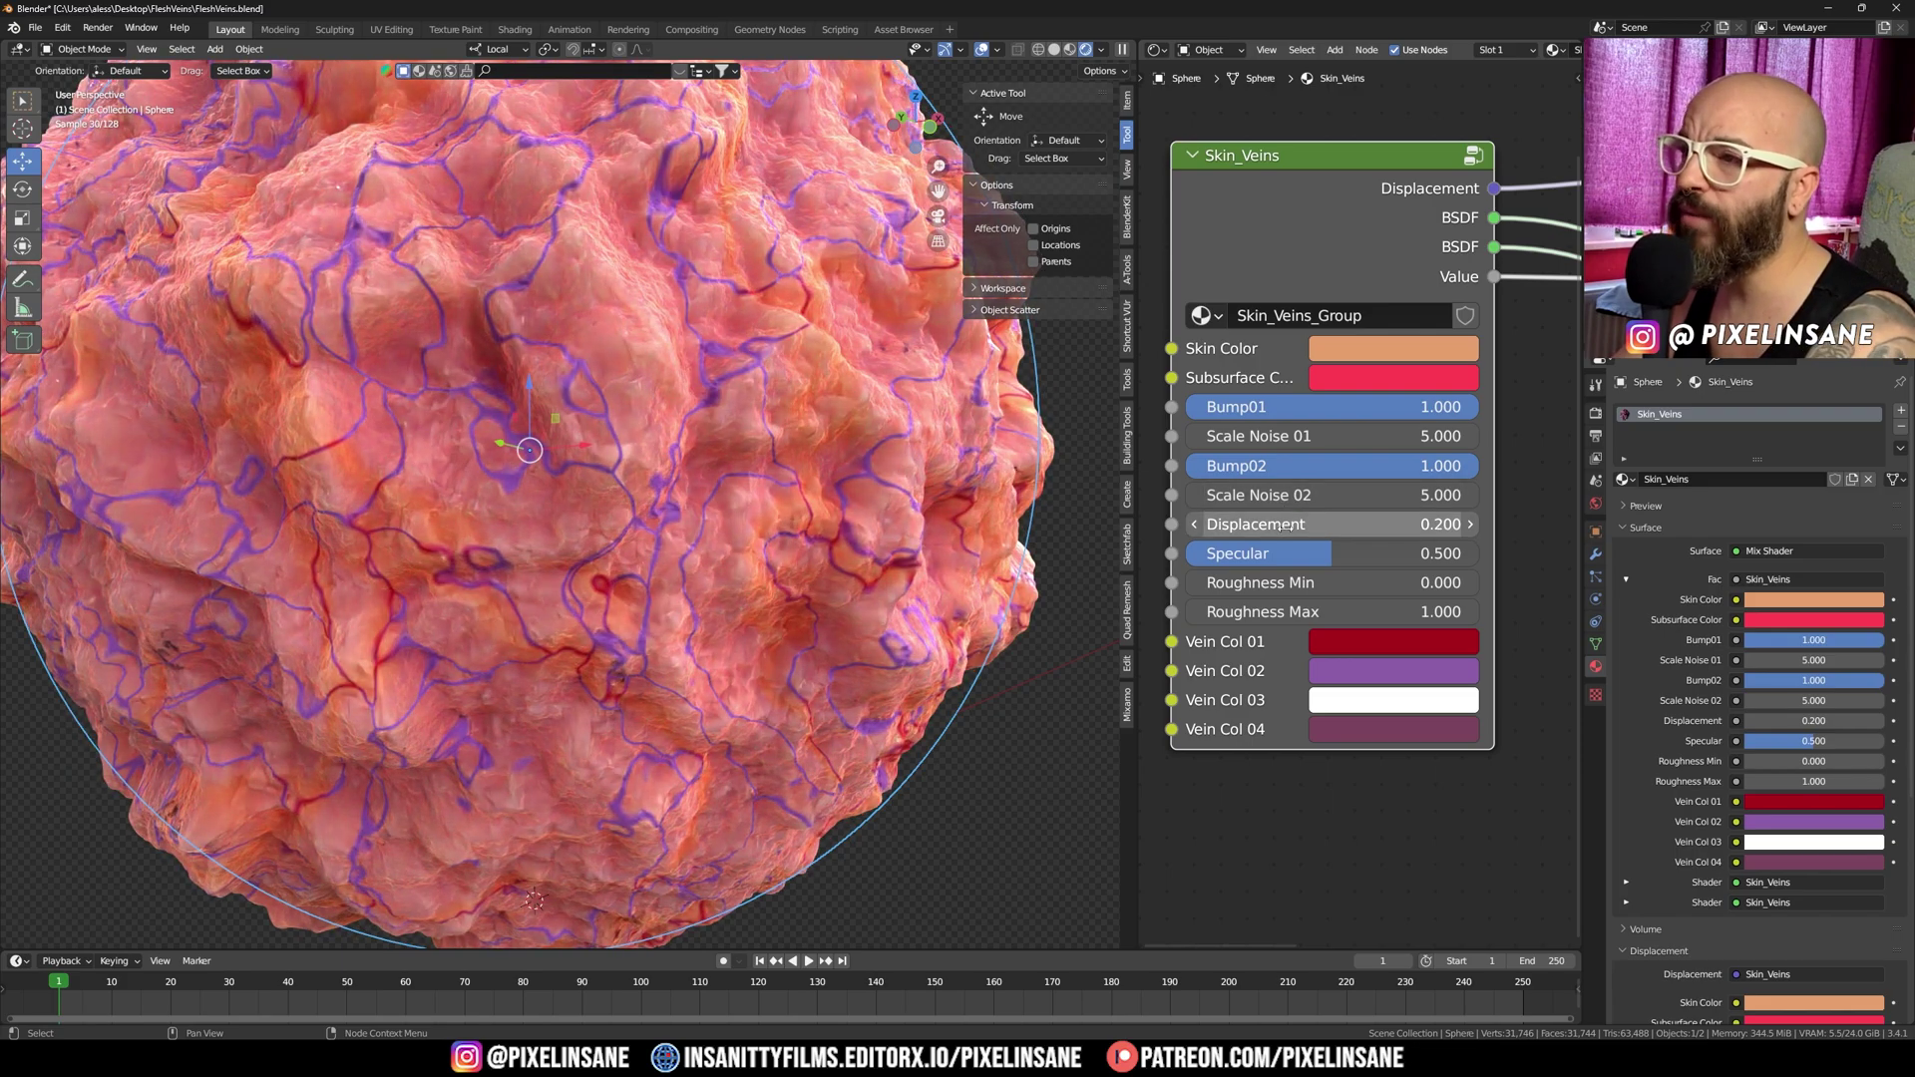
{"action": "left_click", "coordinate": [1314, 528]}
{"action": "type", "text": "0.5"}
{"action": "key", "text": "Return"}
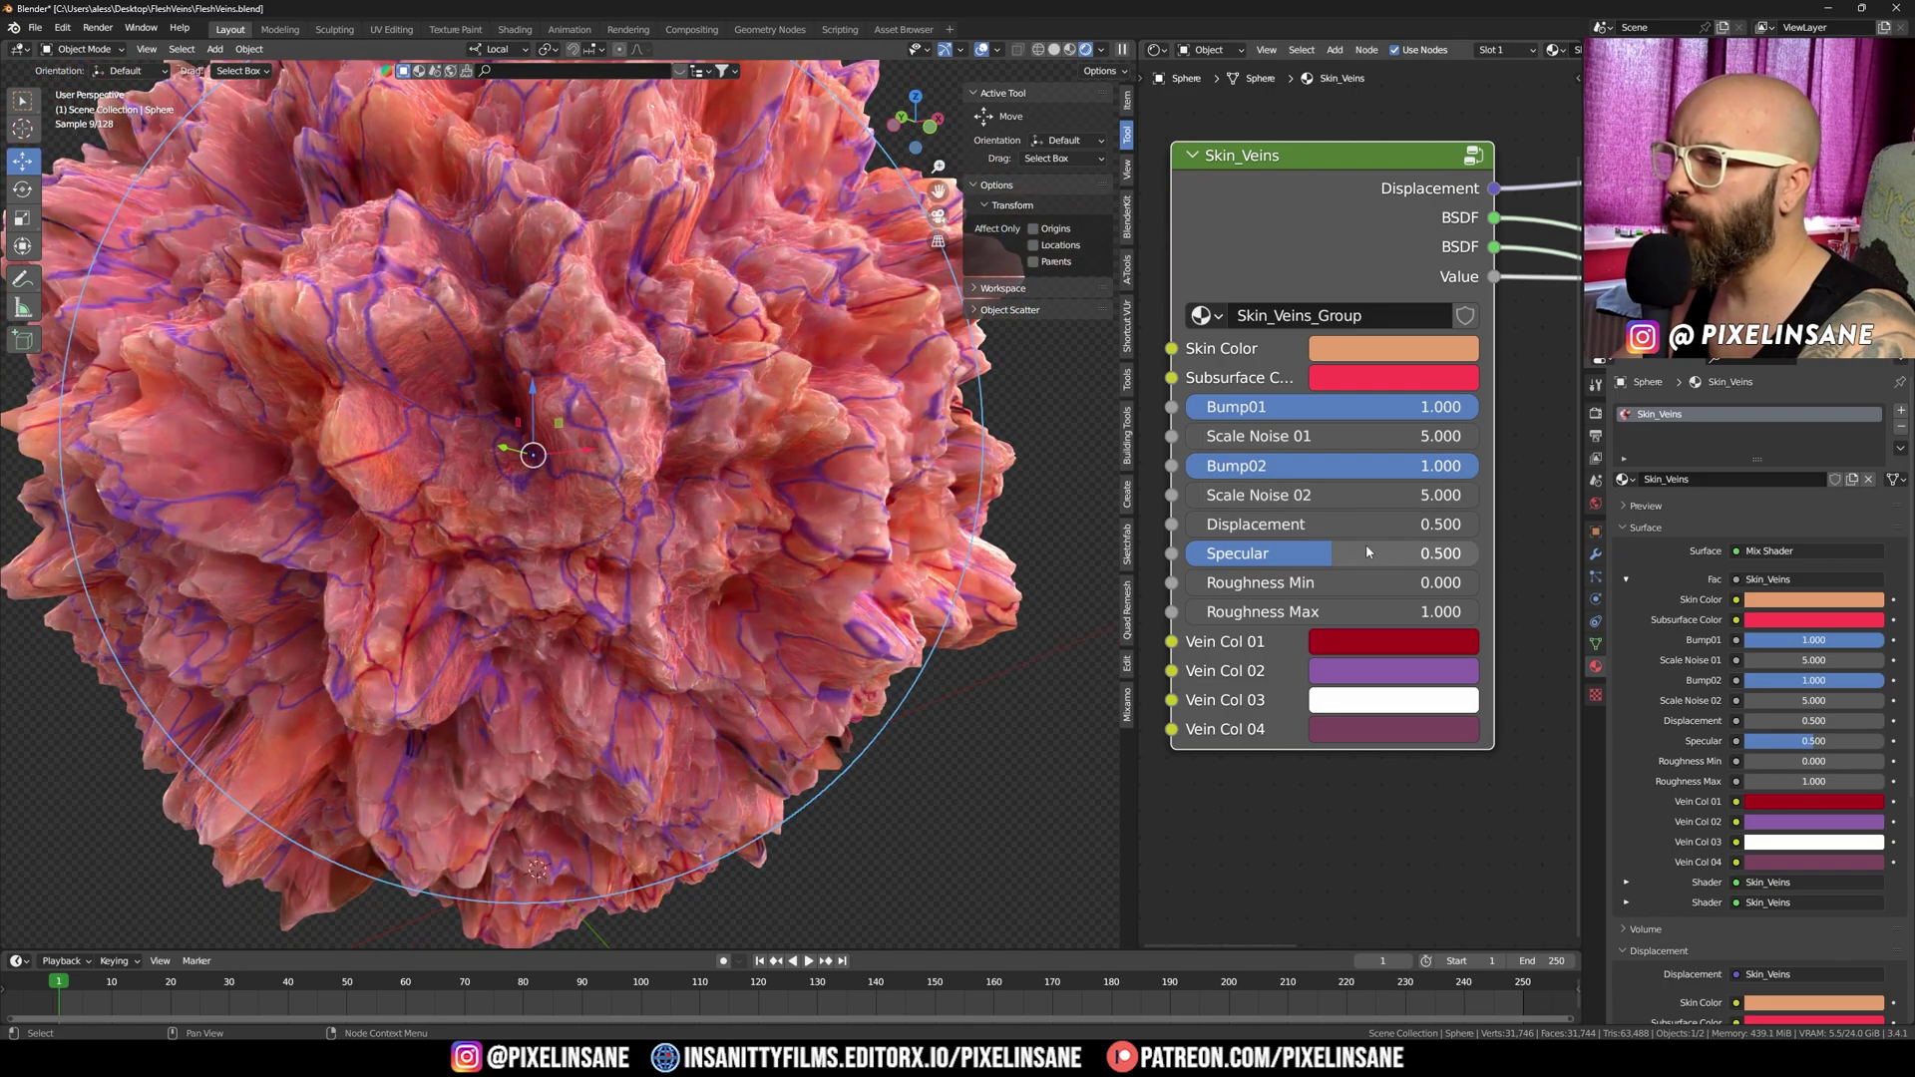
{"action": "left_click", "coordinate": [1385, 524]}
{"action": "type", "text": "0.1"}
{"action": "key", "text": "Return"}
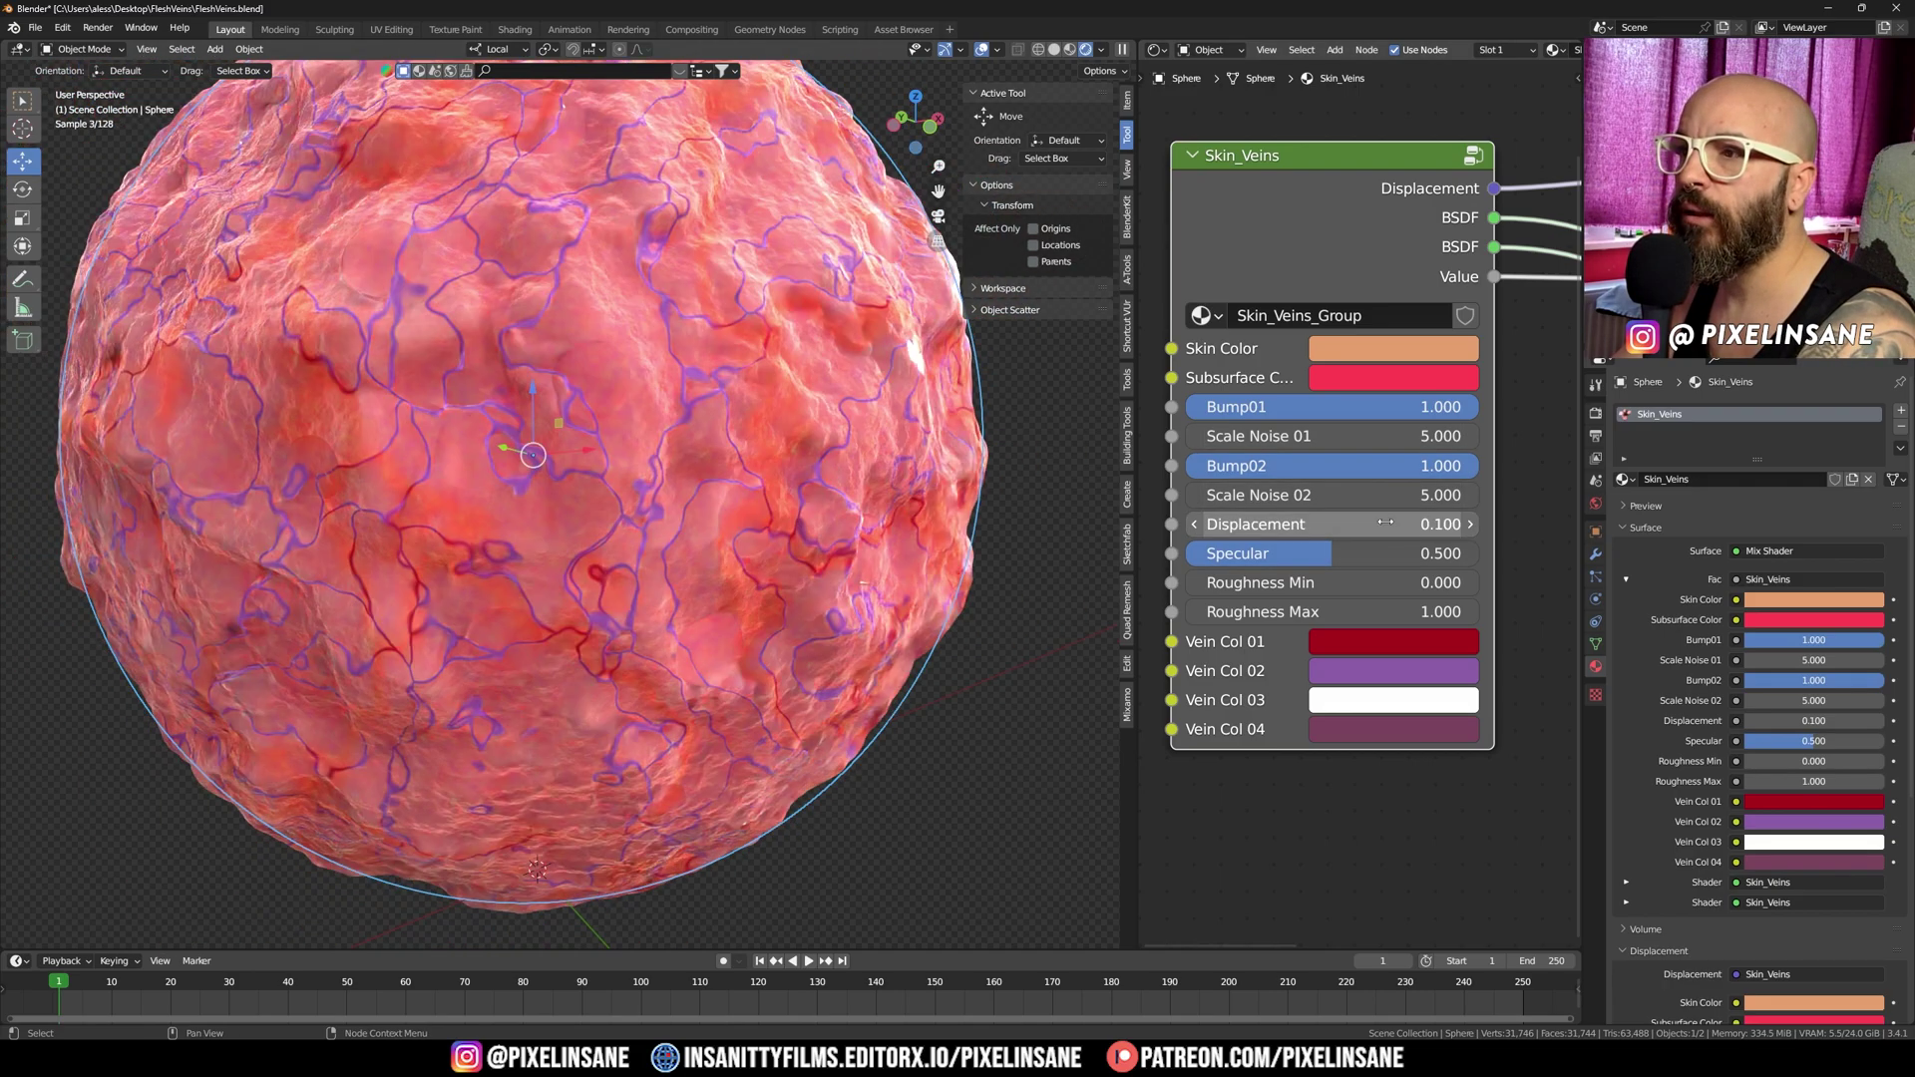
{"action": "left_click", "coordinate": [1385, 523]}
{"action": "type", "text": "0.2"}
{"action": "key", "text": "Return"}
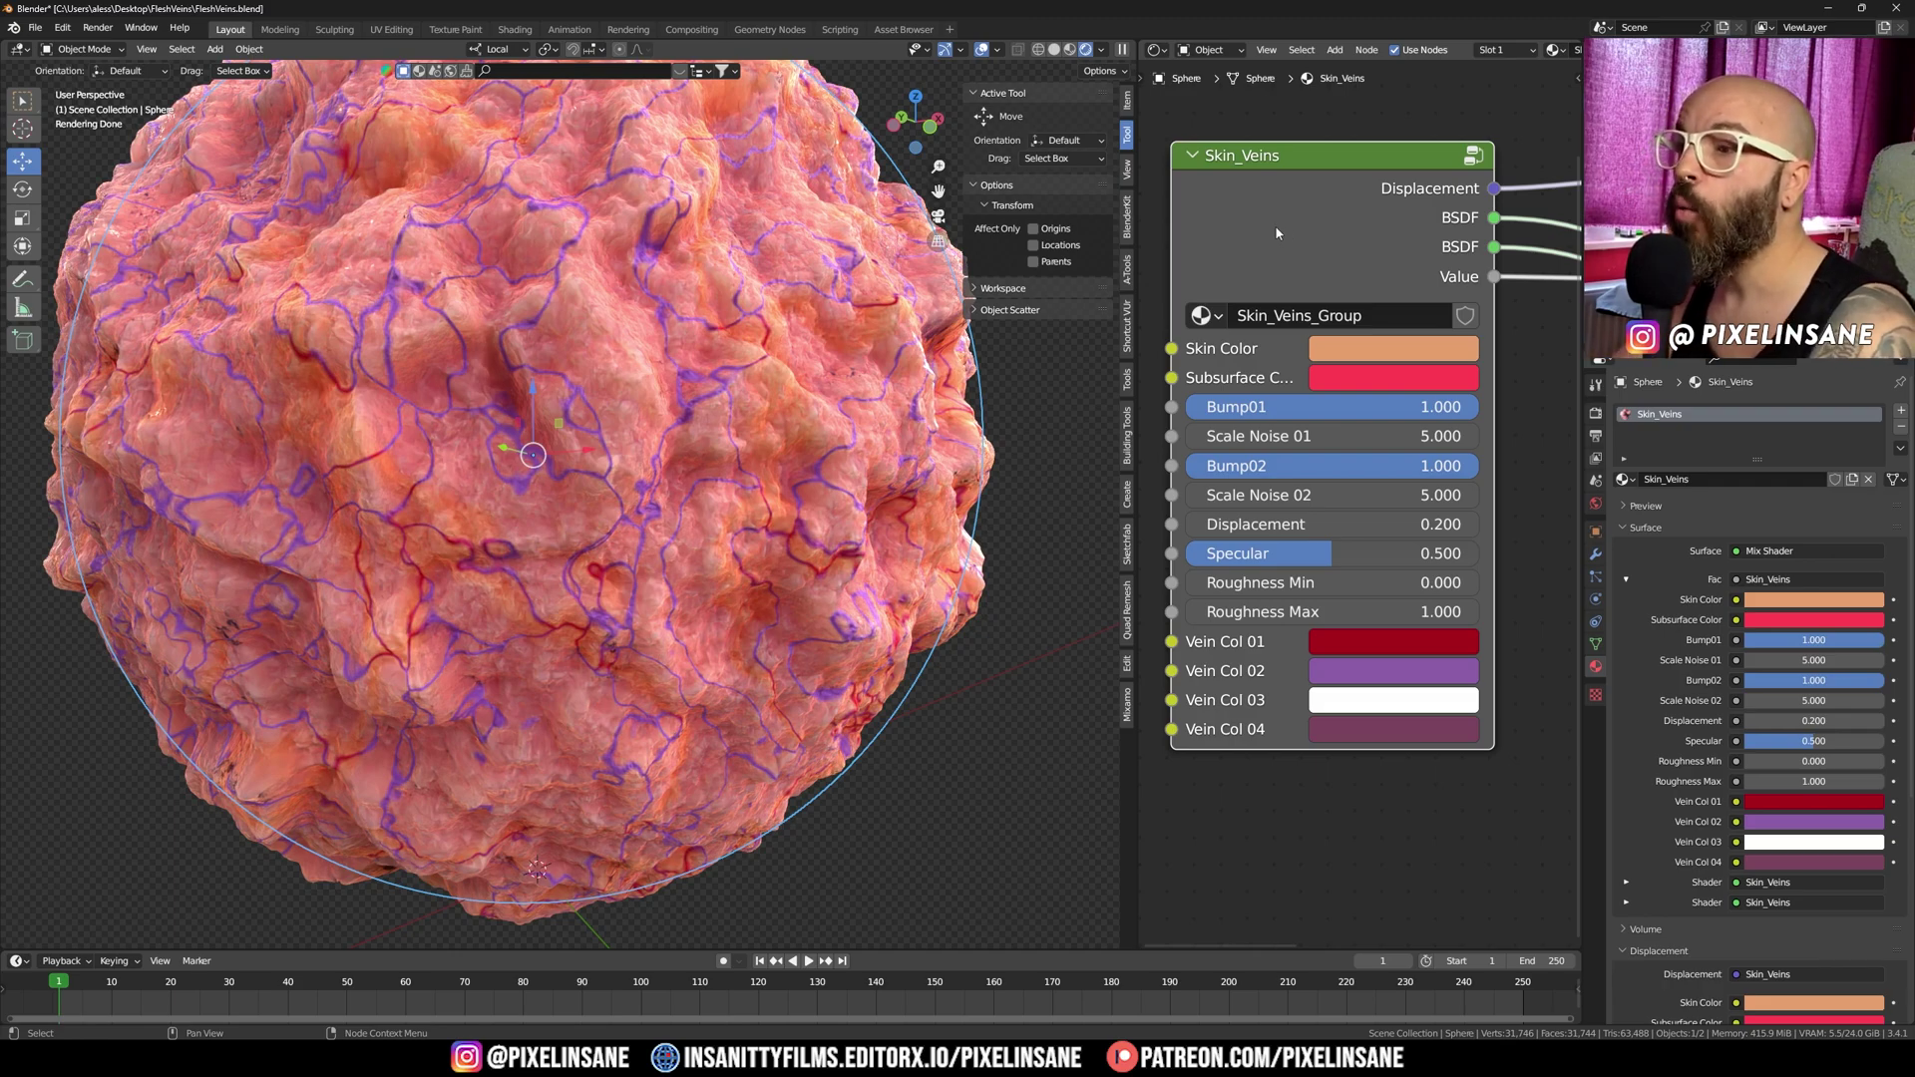
Set Roughness Min to 2.600 and Roughness Max to -1.200 on the Skin_Veins node.
{"action": "mouse_move", "coordinate": [1297, 582]}
{"action": "left_mouse_down"}
{"action": "mouse_move", "coordinate": [1356, 583]}
{"action": "mouse_move", "coordinate": [1234, 582]}
{"action": "mouse_move", "coordinate": [1290, 582]}
{"action": "left_mouse_up"}
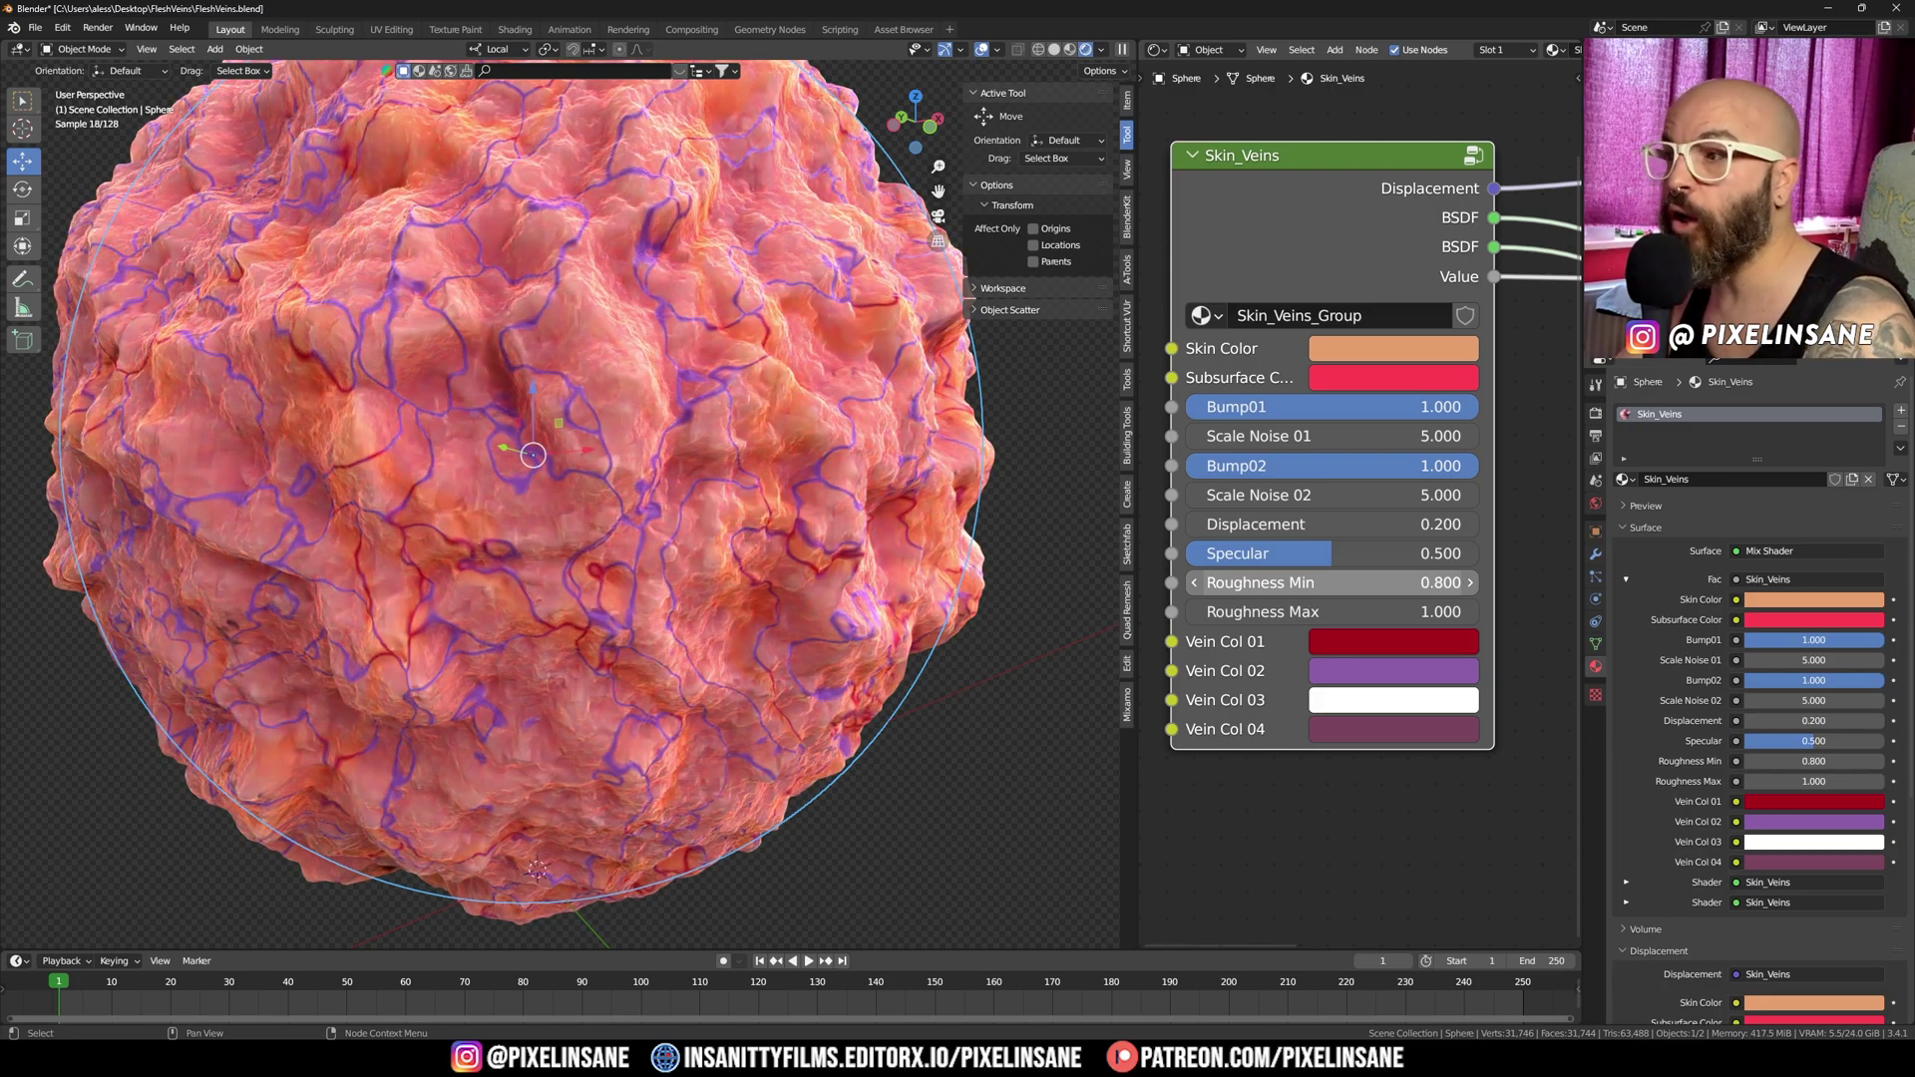
{"action": "left_click_drag", "start_coordinate": [1296, 582], "coordinate": [1147, 611]}
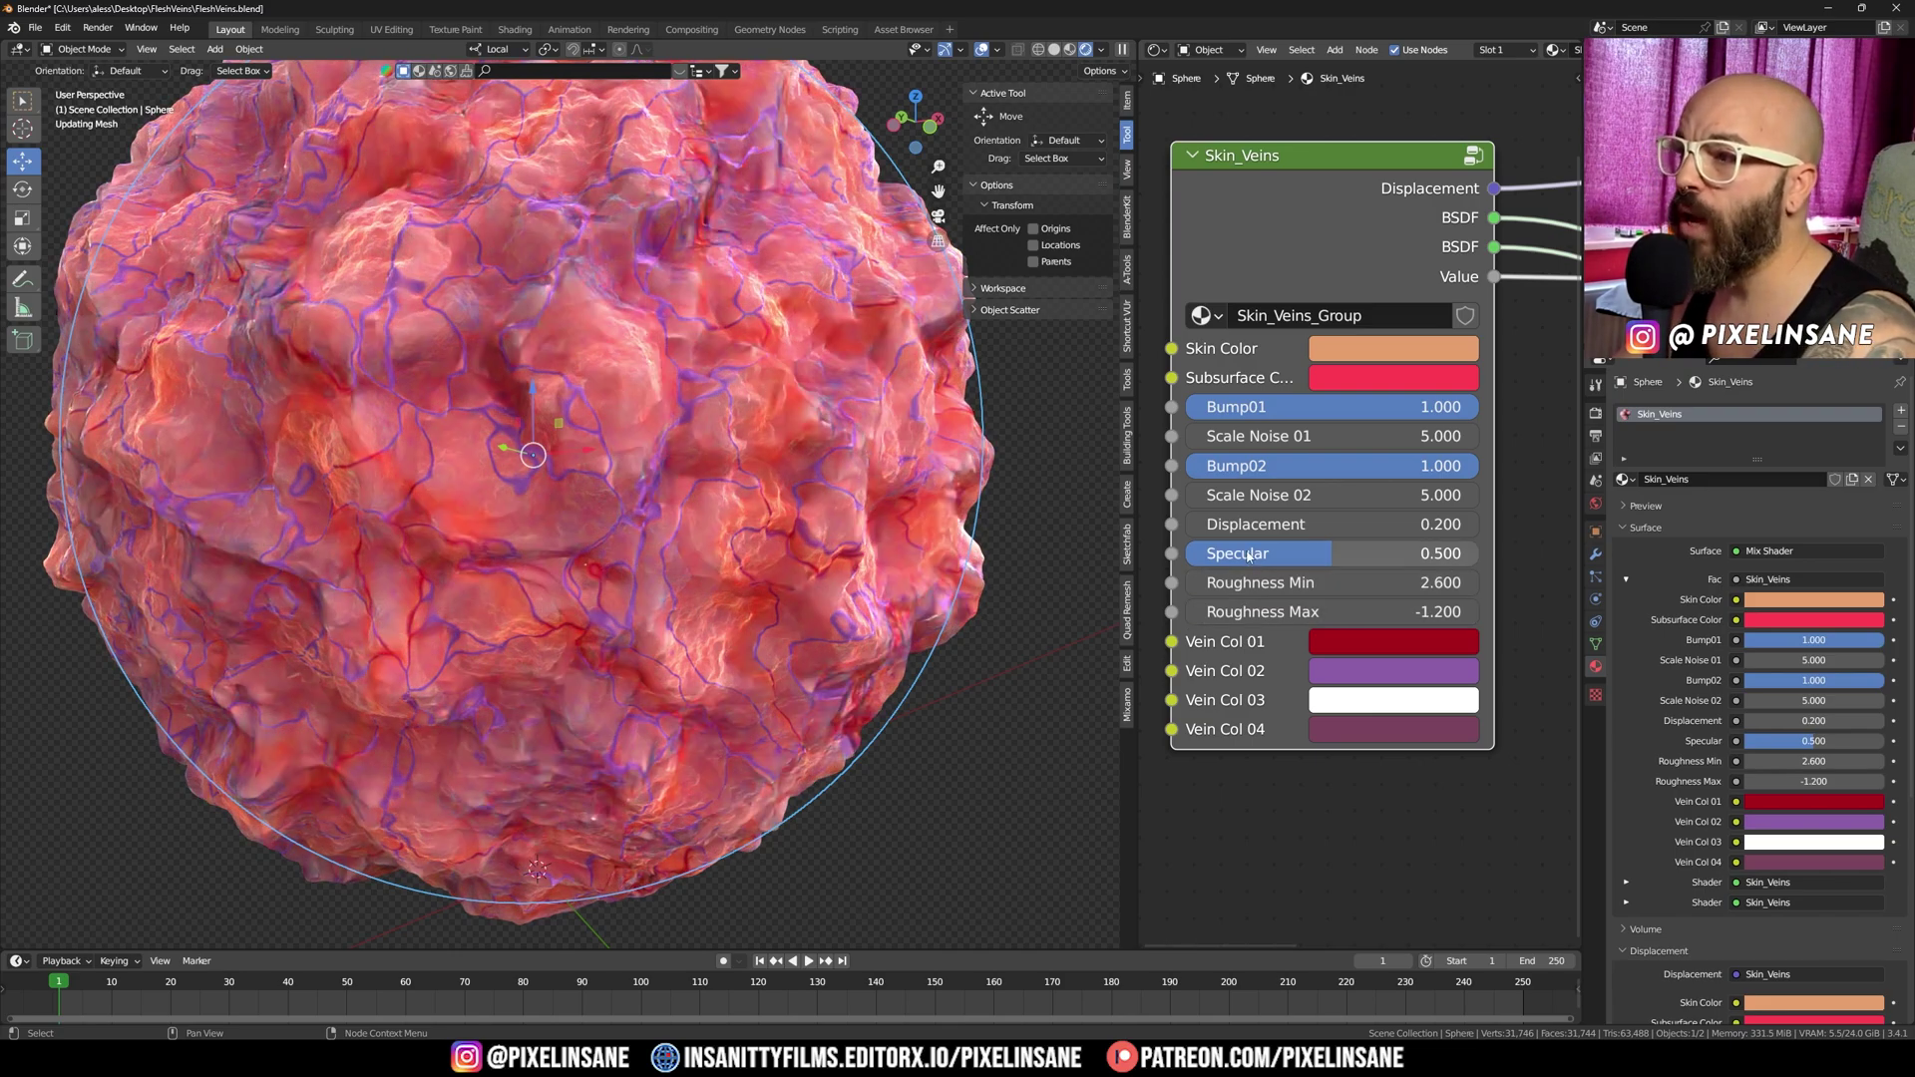
Set Vein Col 01 to green and Vein Col 02 to deep red.
{"action": "left_click", "coordinate": [1344, 642]}
{"action": "left_click", "coordinate": [1453, 324]}
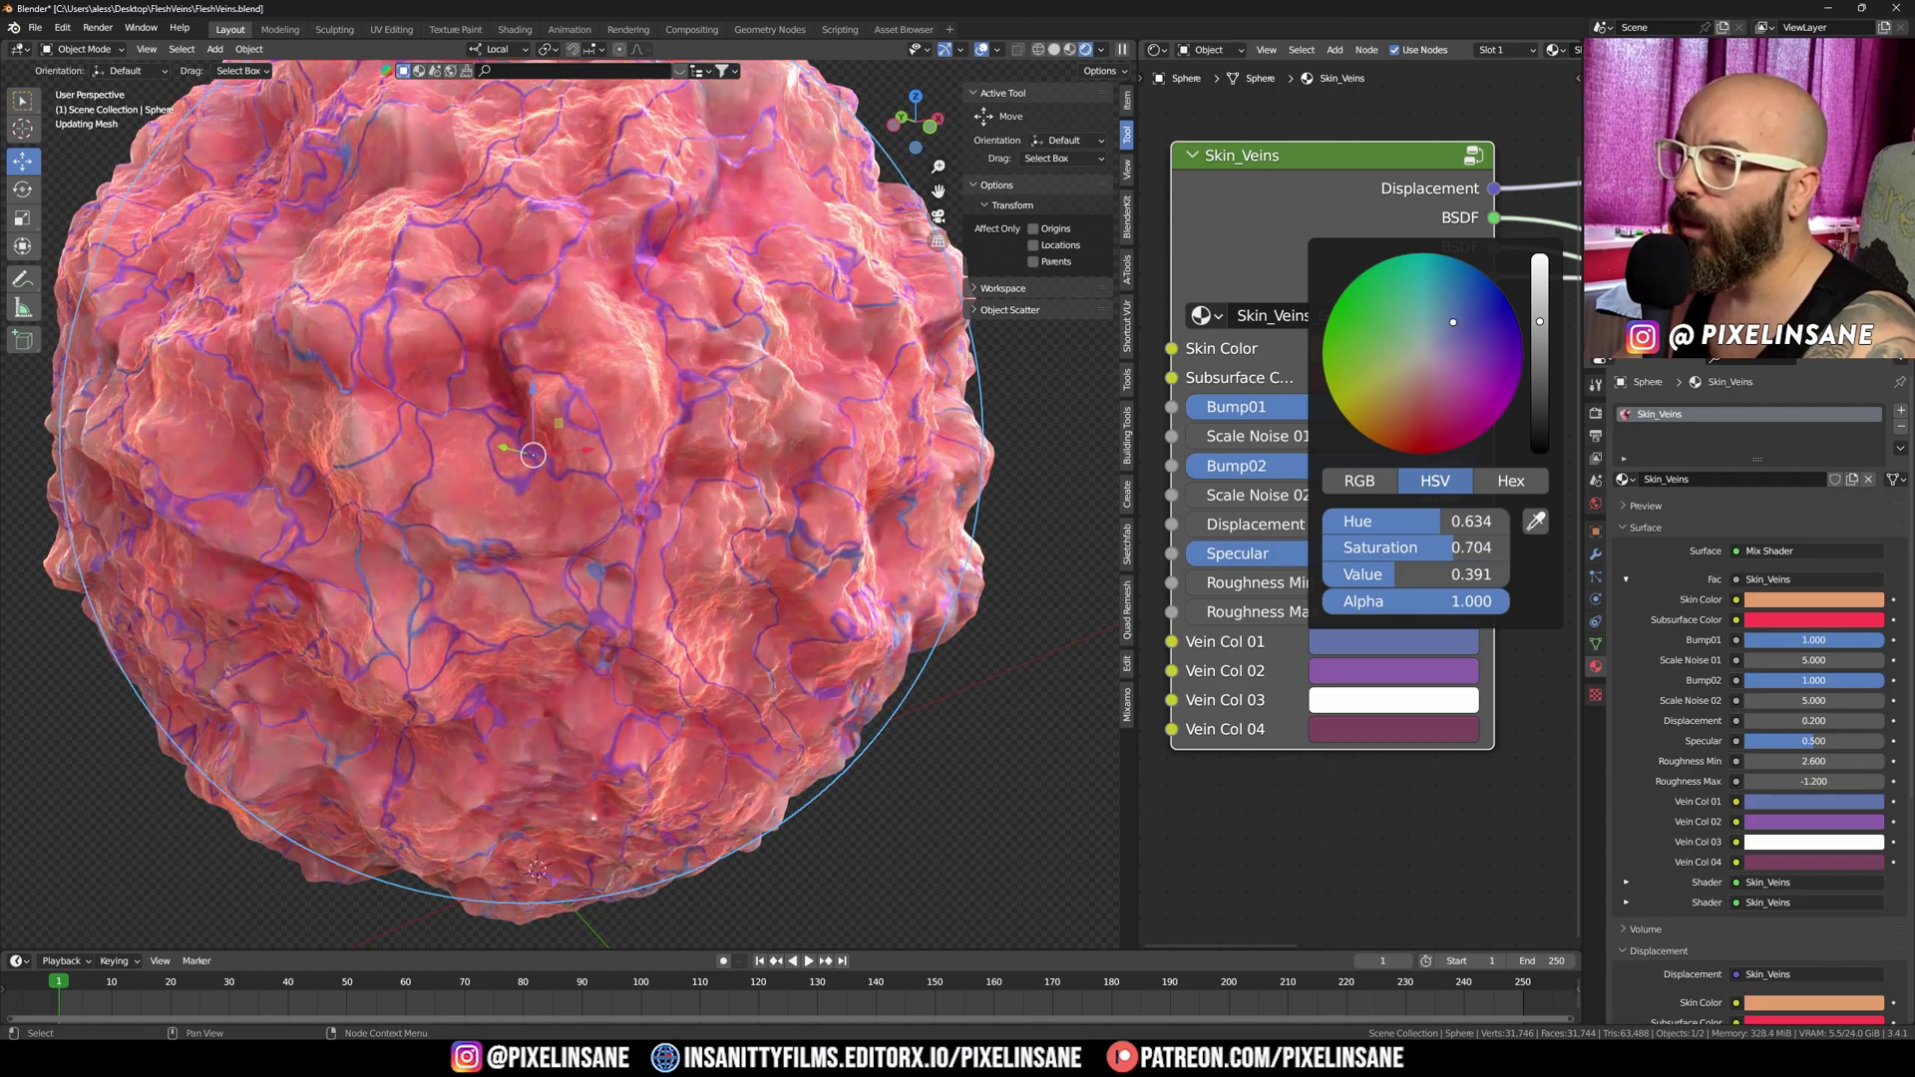
{"action": "left_click", "coordinate": [1344, 337]}
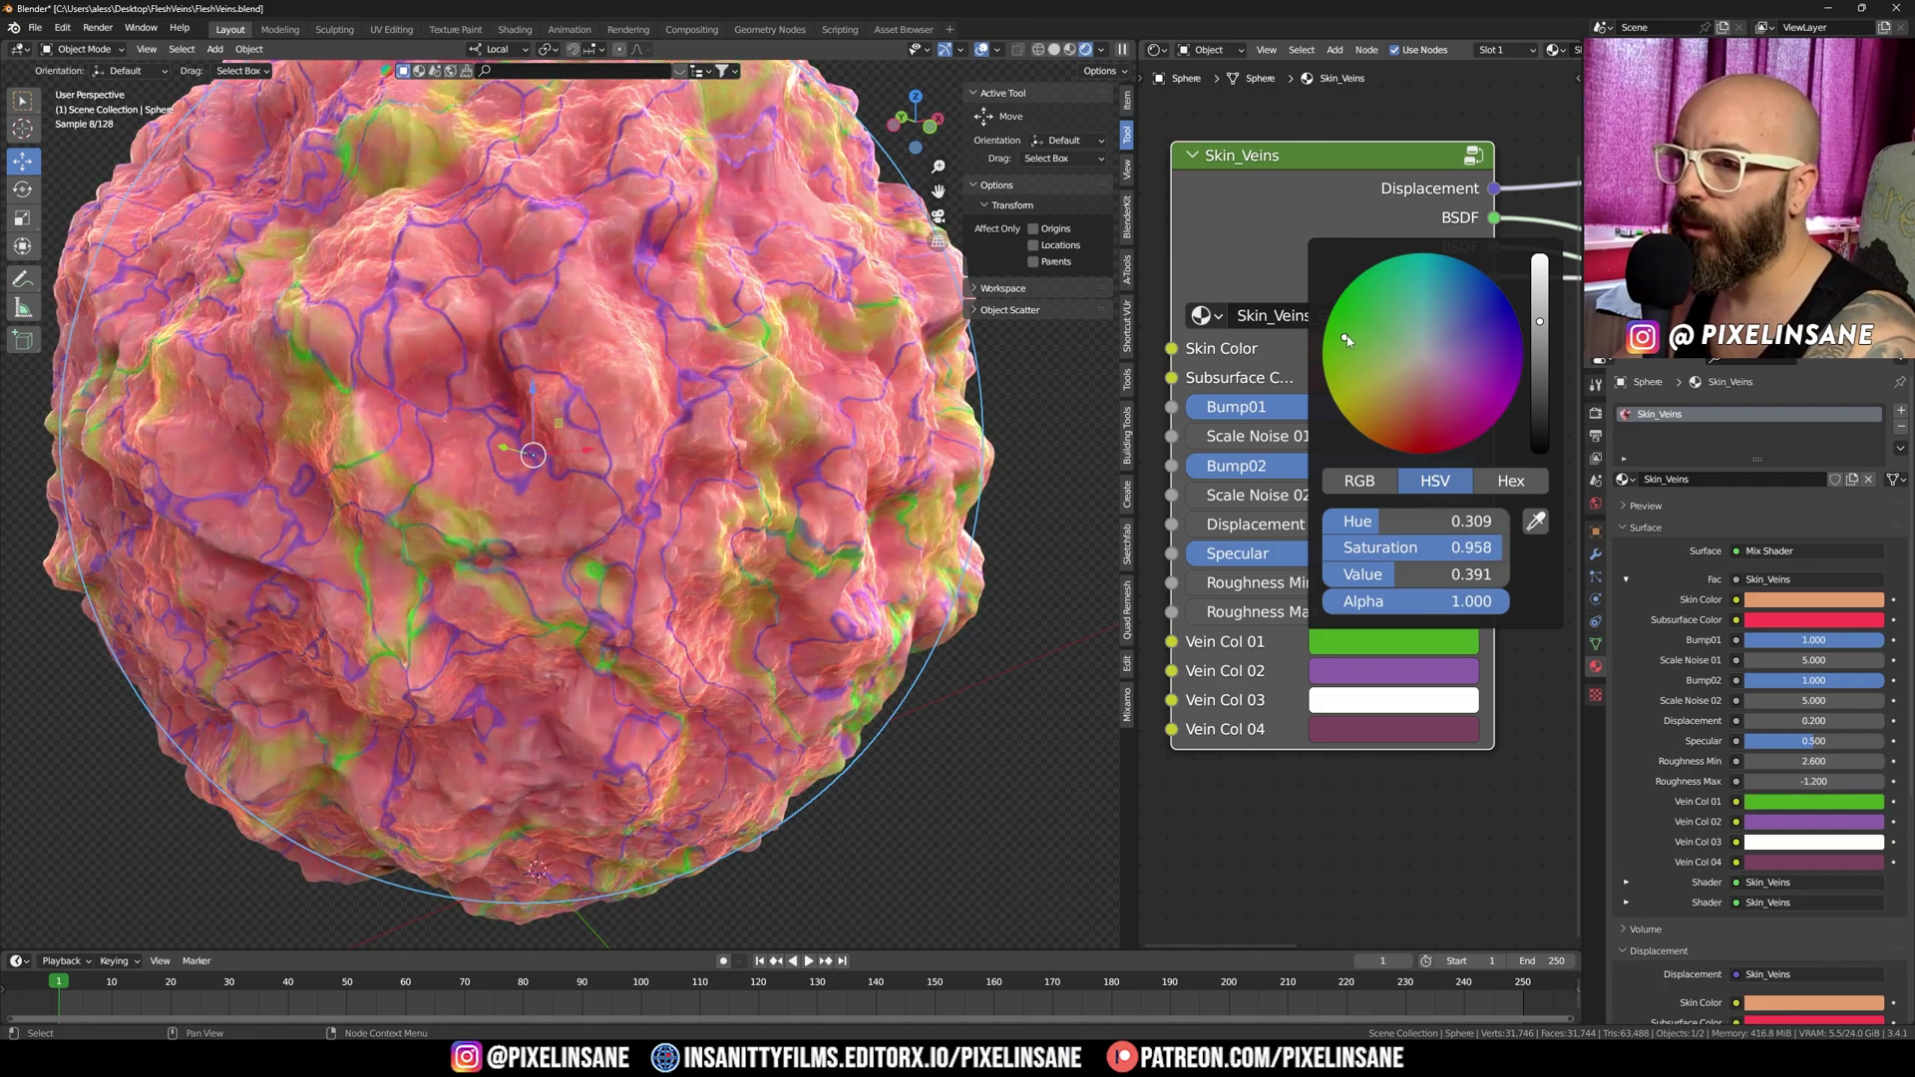
{"action": "left_click", "coordinate": [1347, 666]}
{"action": "left_click", "coordinate": [1352, 387]}
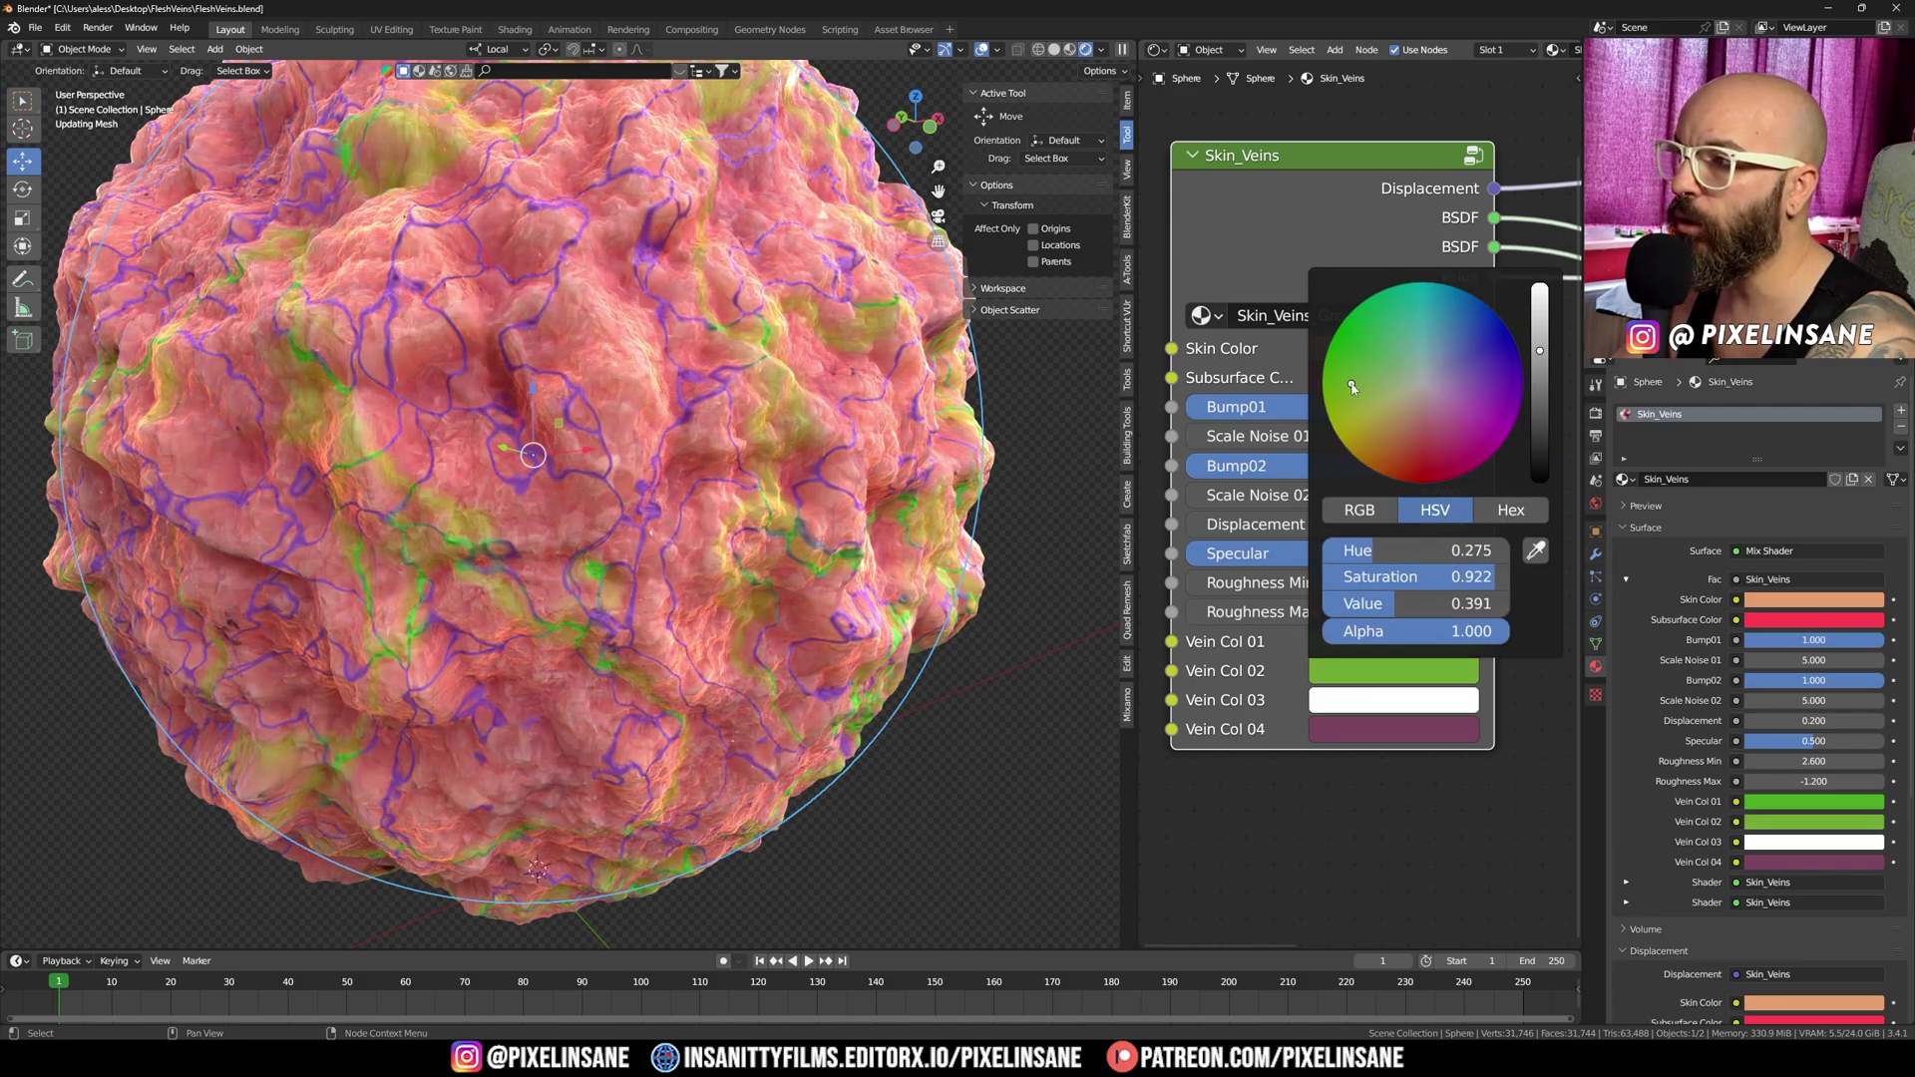
{"action": "mouse_move", "coordinate": [1359, 397]}
{"action": "left_mouse_down"}
{"action": "mouse_move", "coordinate": [1370, 459]}
{"action": "mouse_move", "coordinate": [1442, 472]}
{"action": "left_mouse_up"}
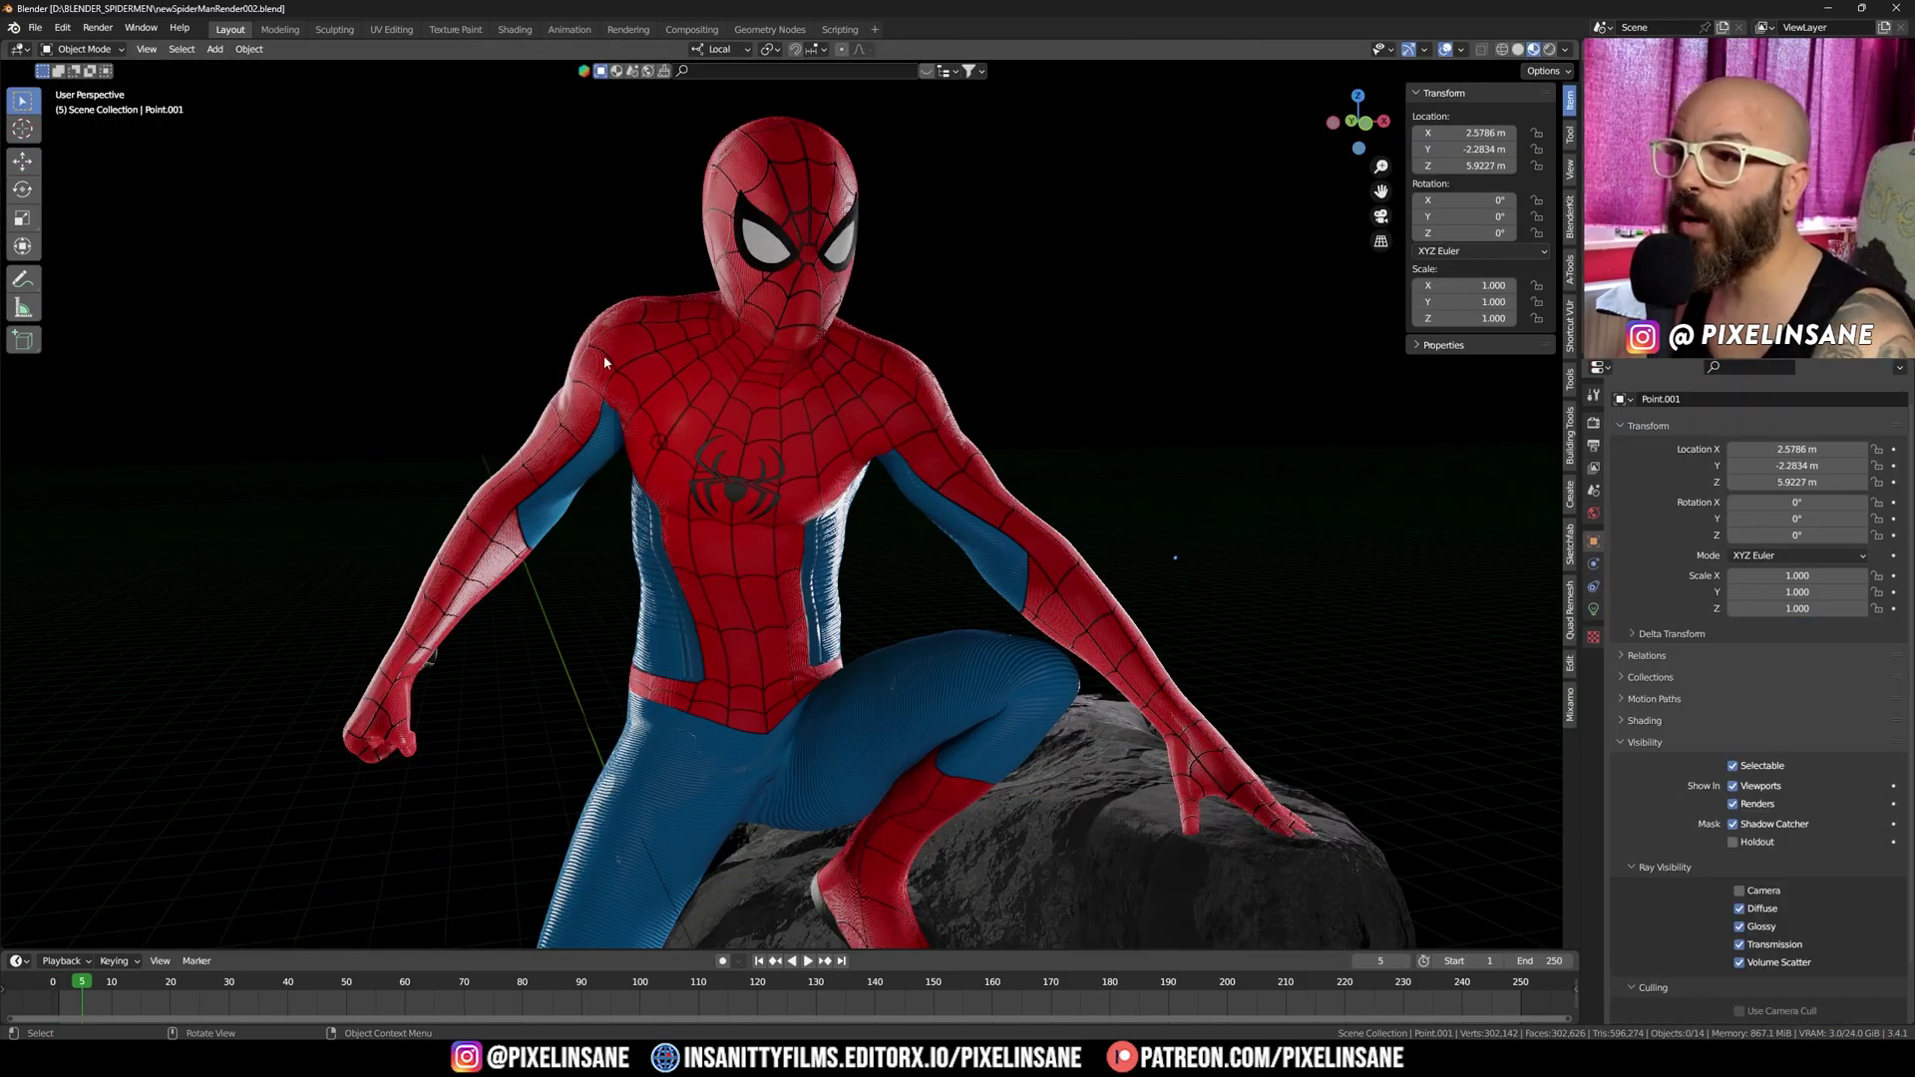
Orbit around the crouching Spider-Man figure to a side view of the rock.
{"action": "middle_click_drag", "start_coordinate": [655, 376], "coordinate": [705, 356]}
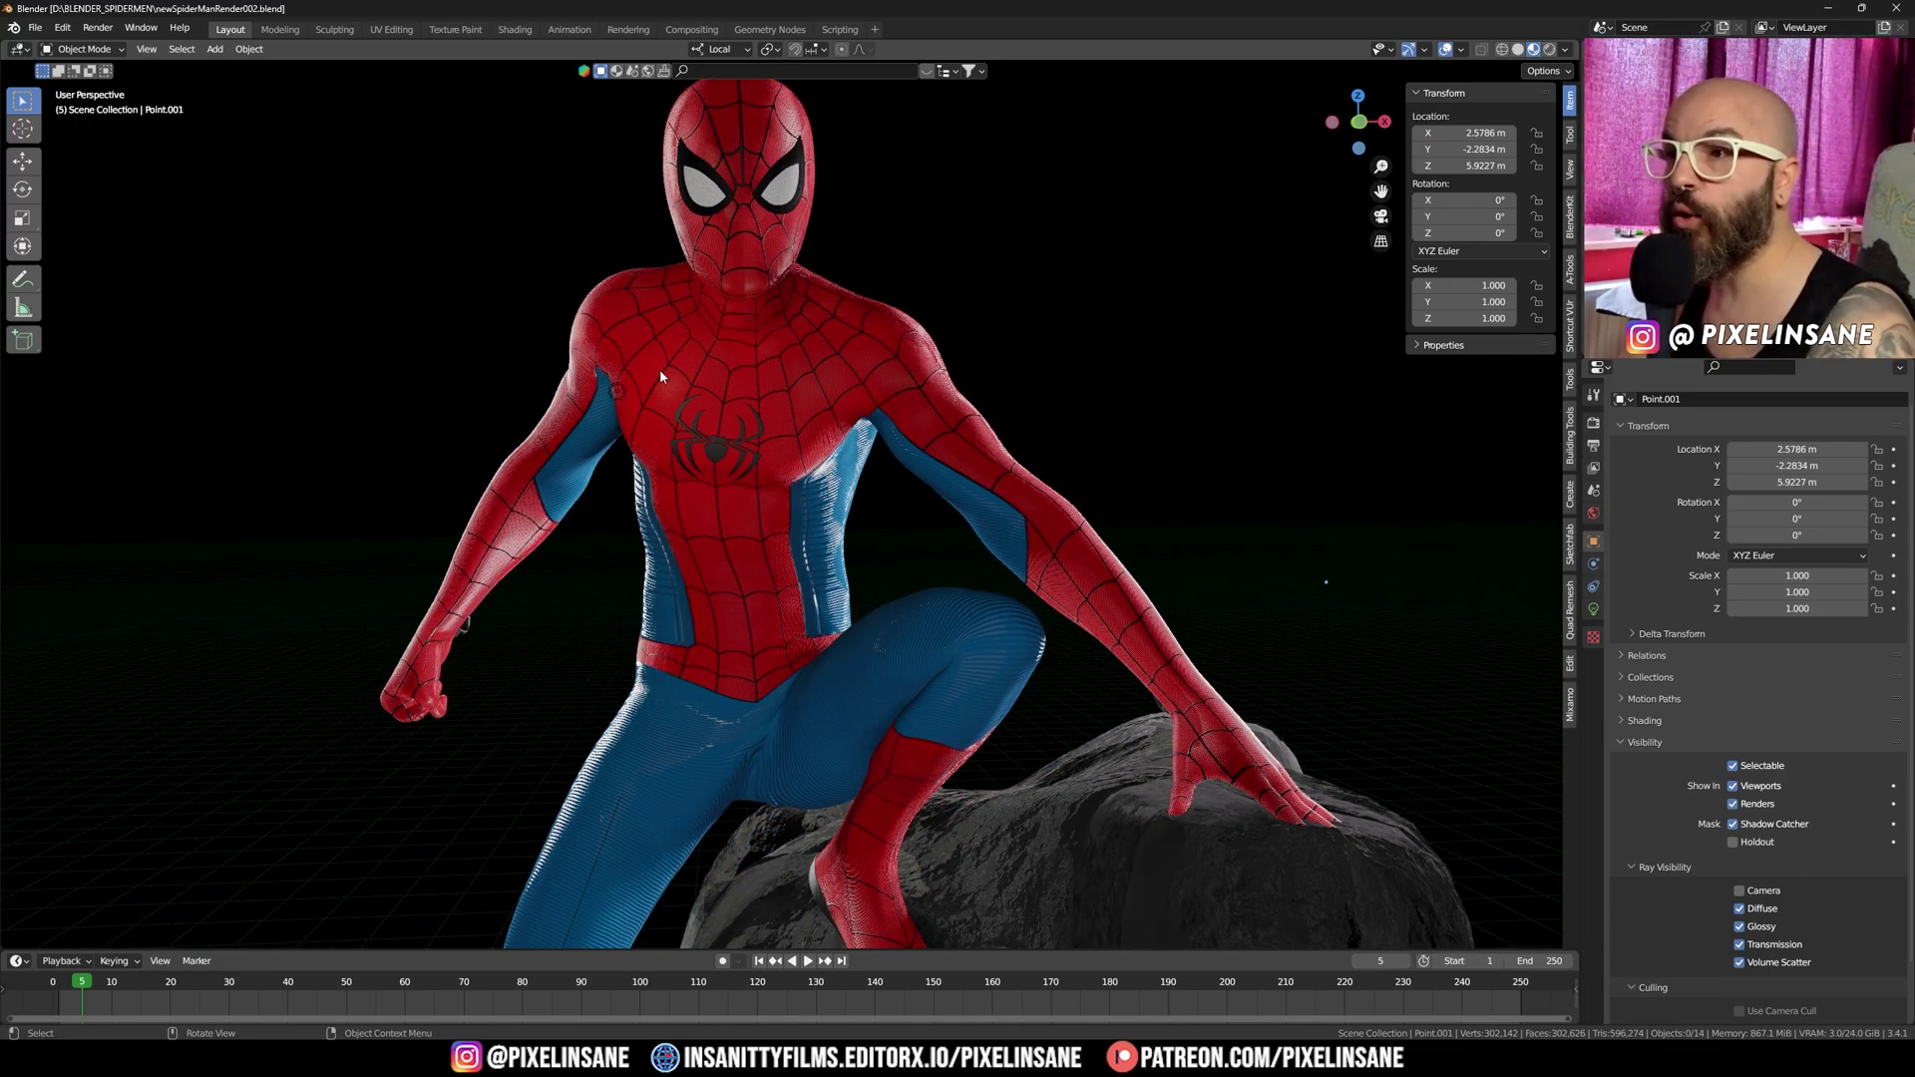
{"action": "middle_click_drag", "start_coordinate": [674, 380], "coordinate": [698, 471]}
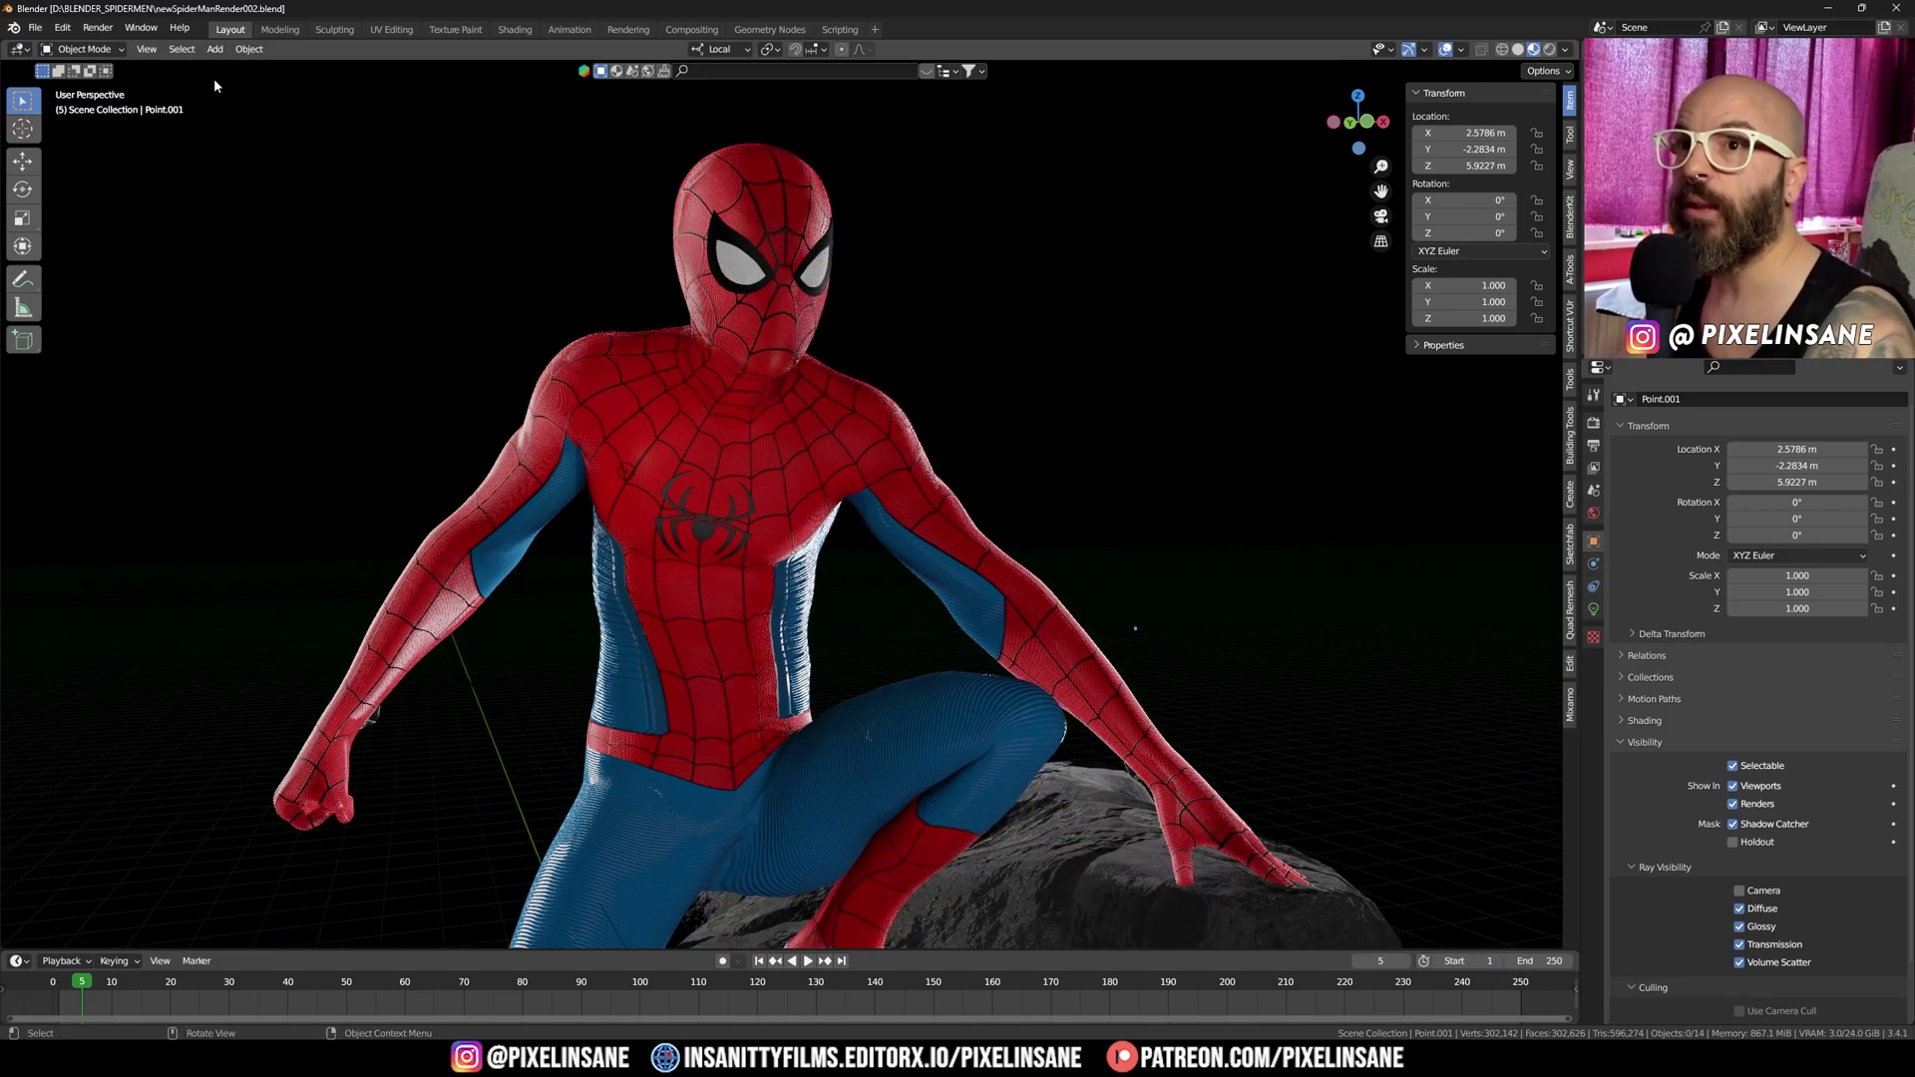
Append the Skin_Veins material from Desktop/FleshVeins/FleshVeins.blend into the scene.
{"action": "left_click", "coordinate": [35, 28]}
{"action": "left_click", "coordinate": [60, 195]}
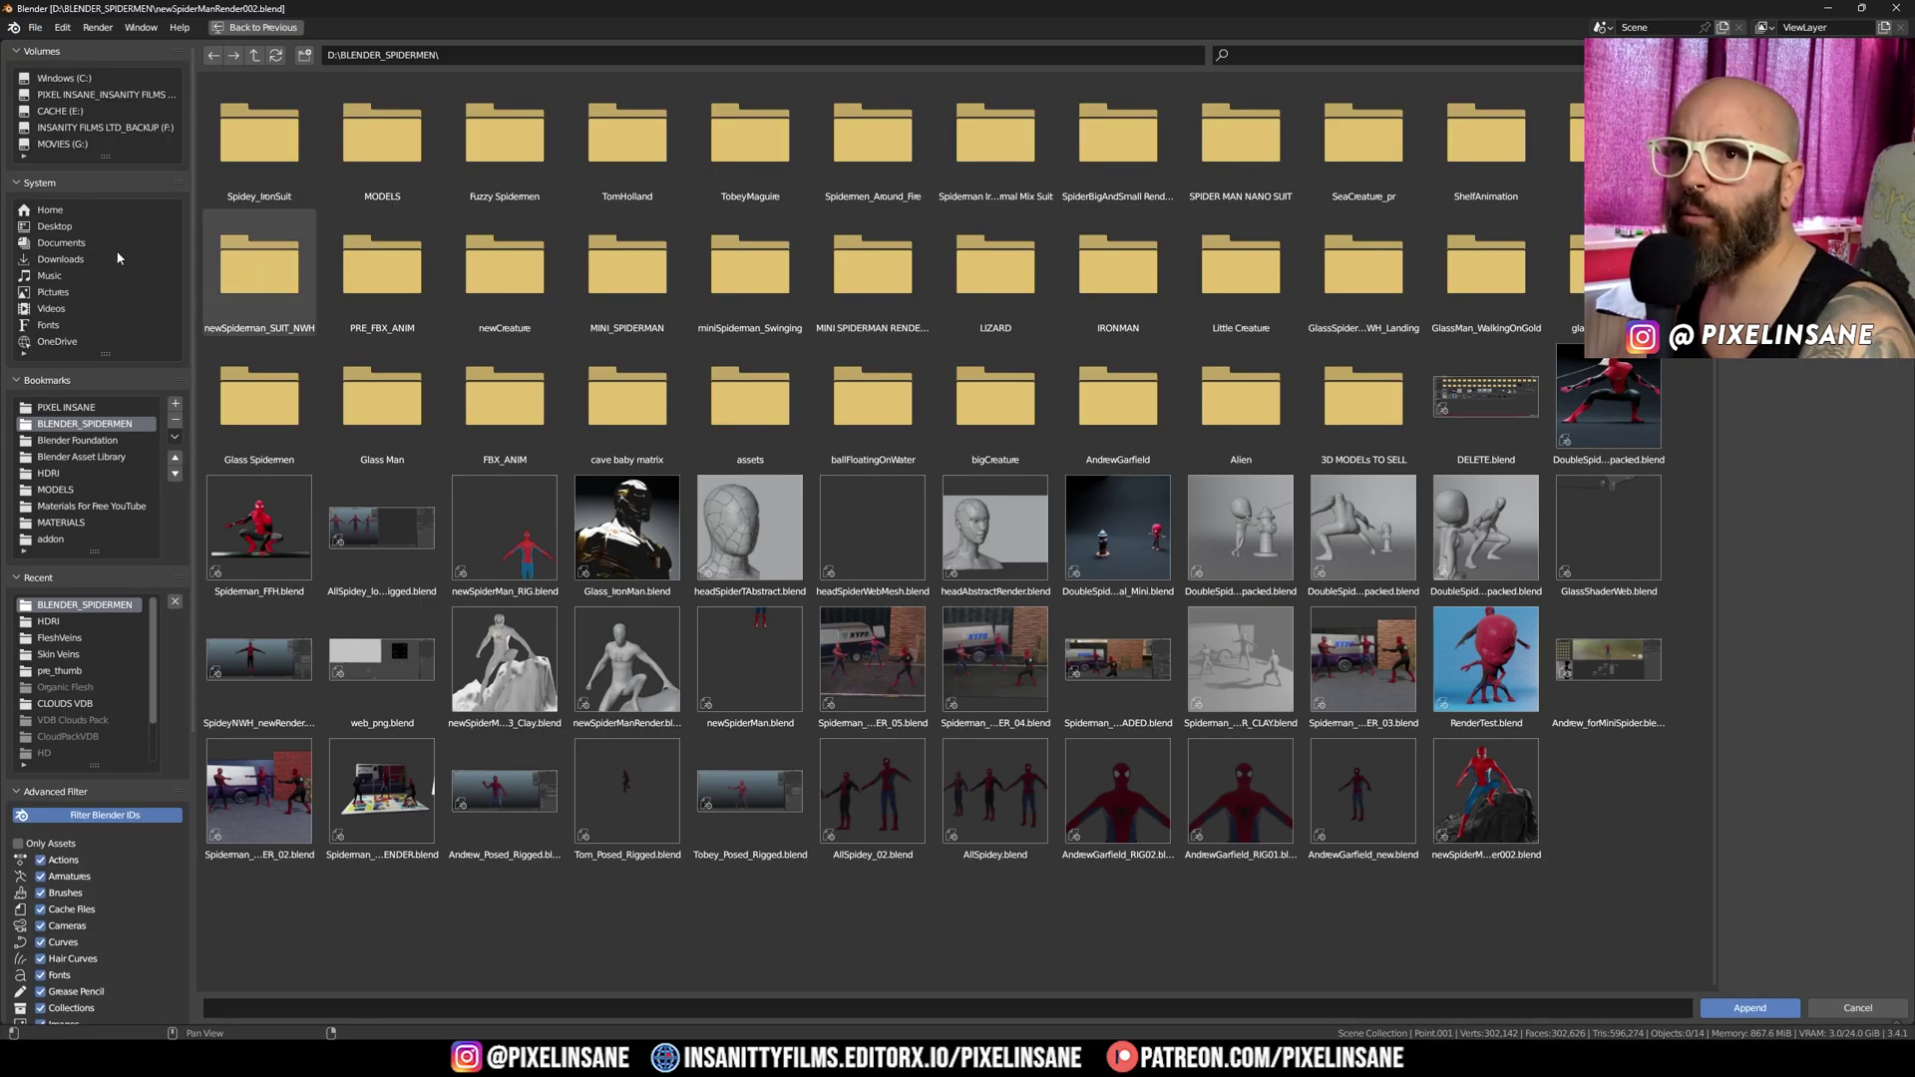
{"action": "left_click", "coordinate": [60, 227]}
{"action": "double_click", "coordinate": [253, 128]}
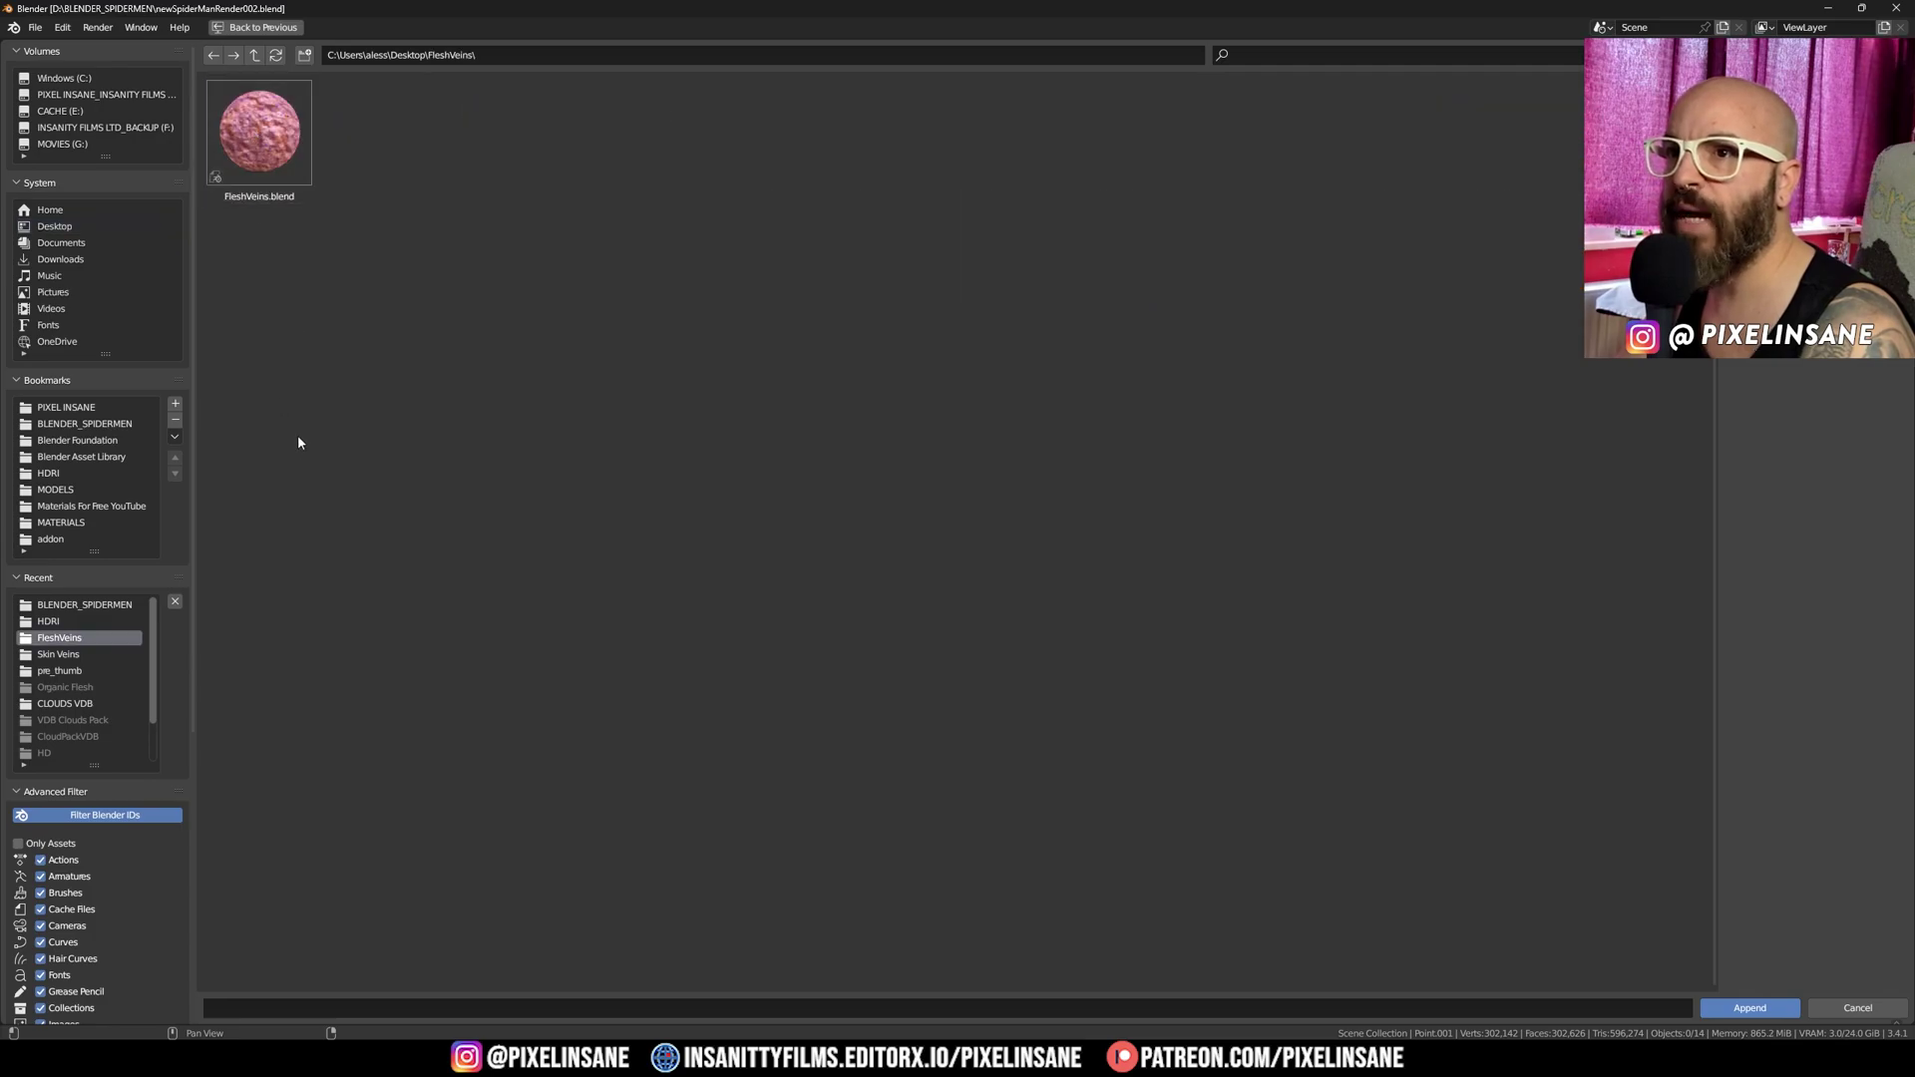
{"action": "left_click", "coordinate": [260, 133]}
{"action": "left_click", "coordinate": [1750, 1008]}
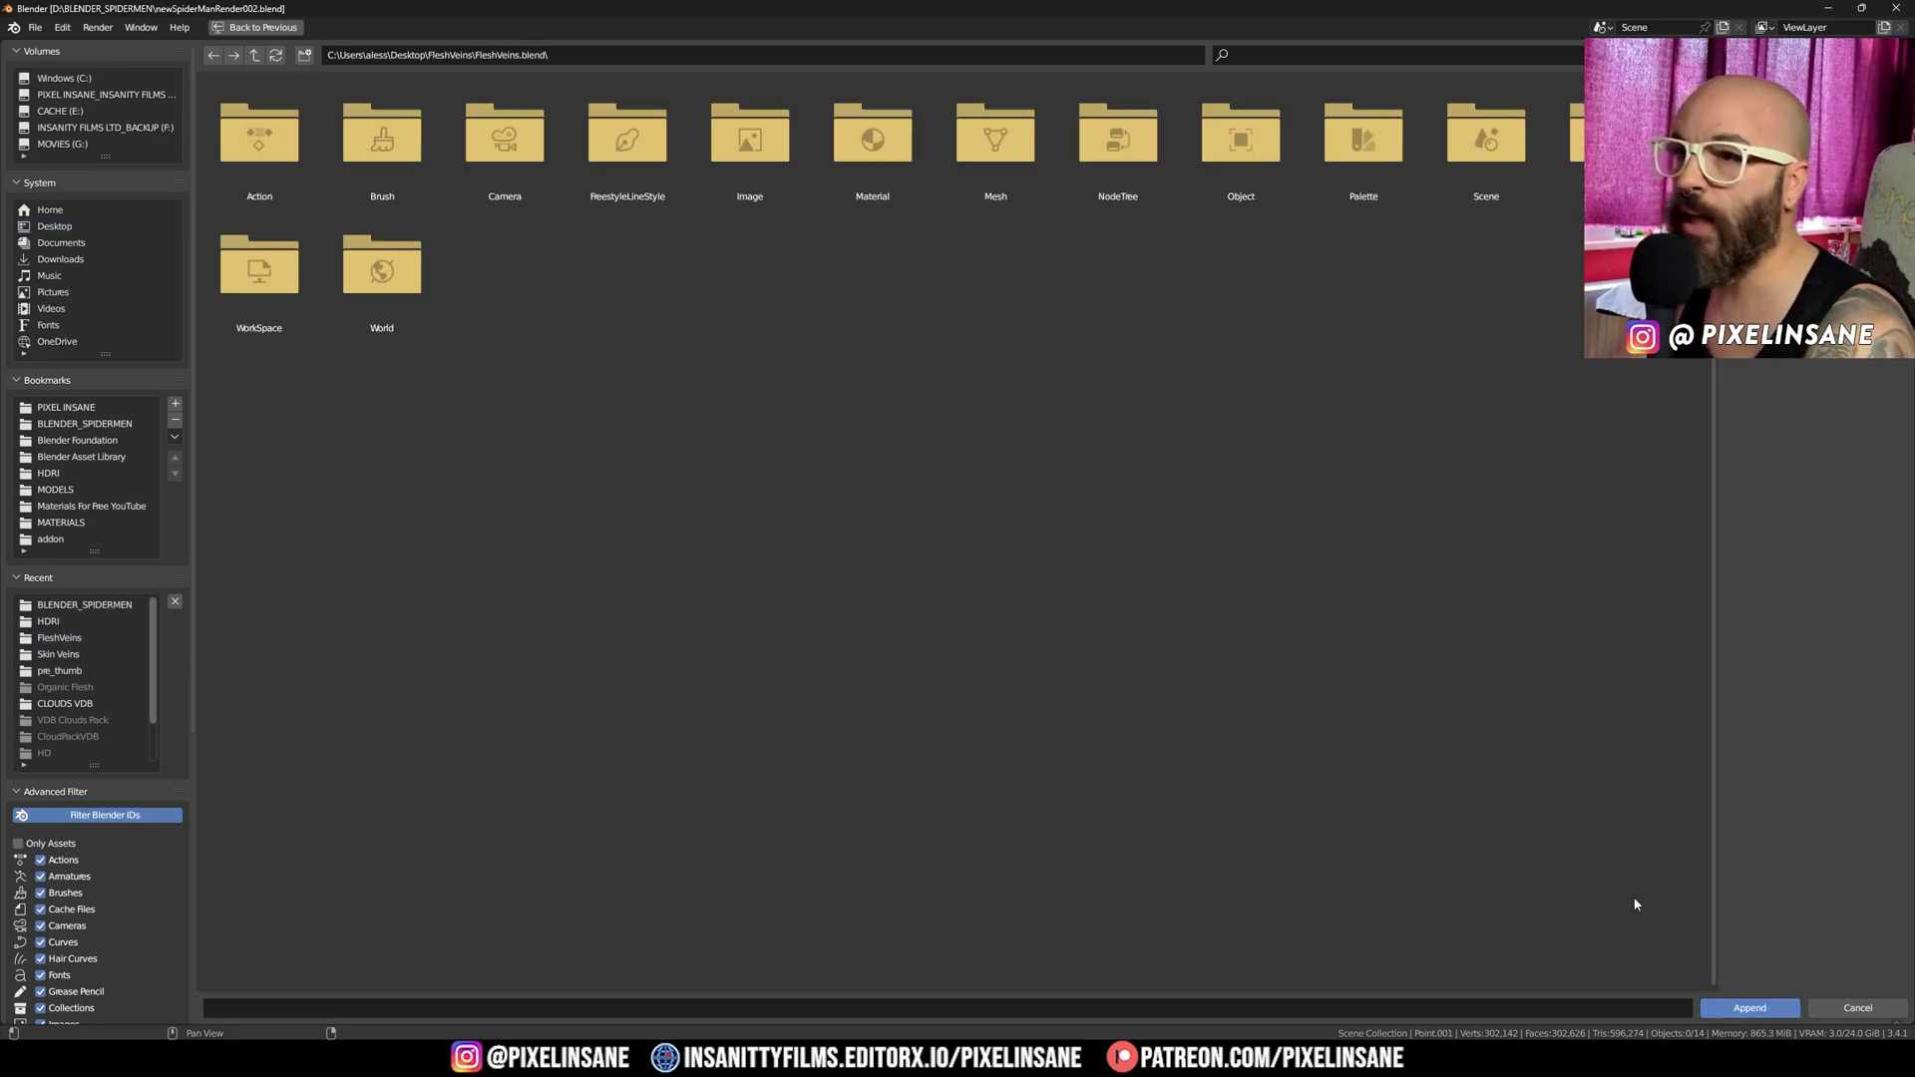
{"action": "double_click", "coordinate": [873, 135]}
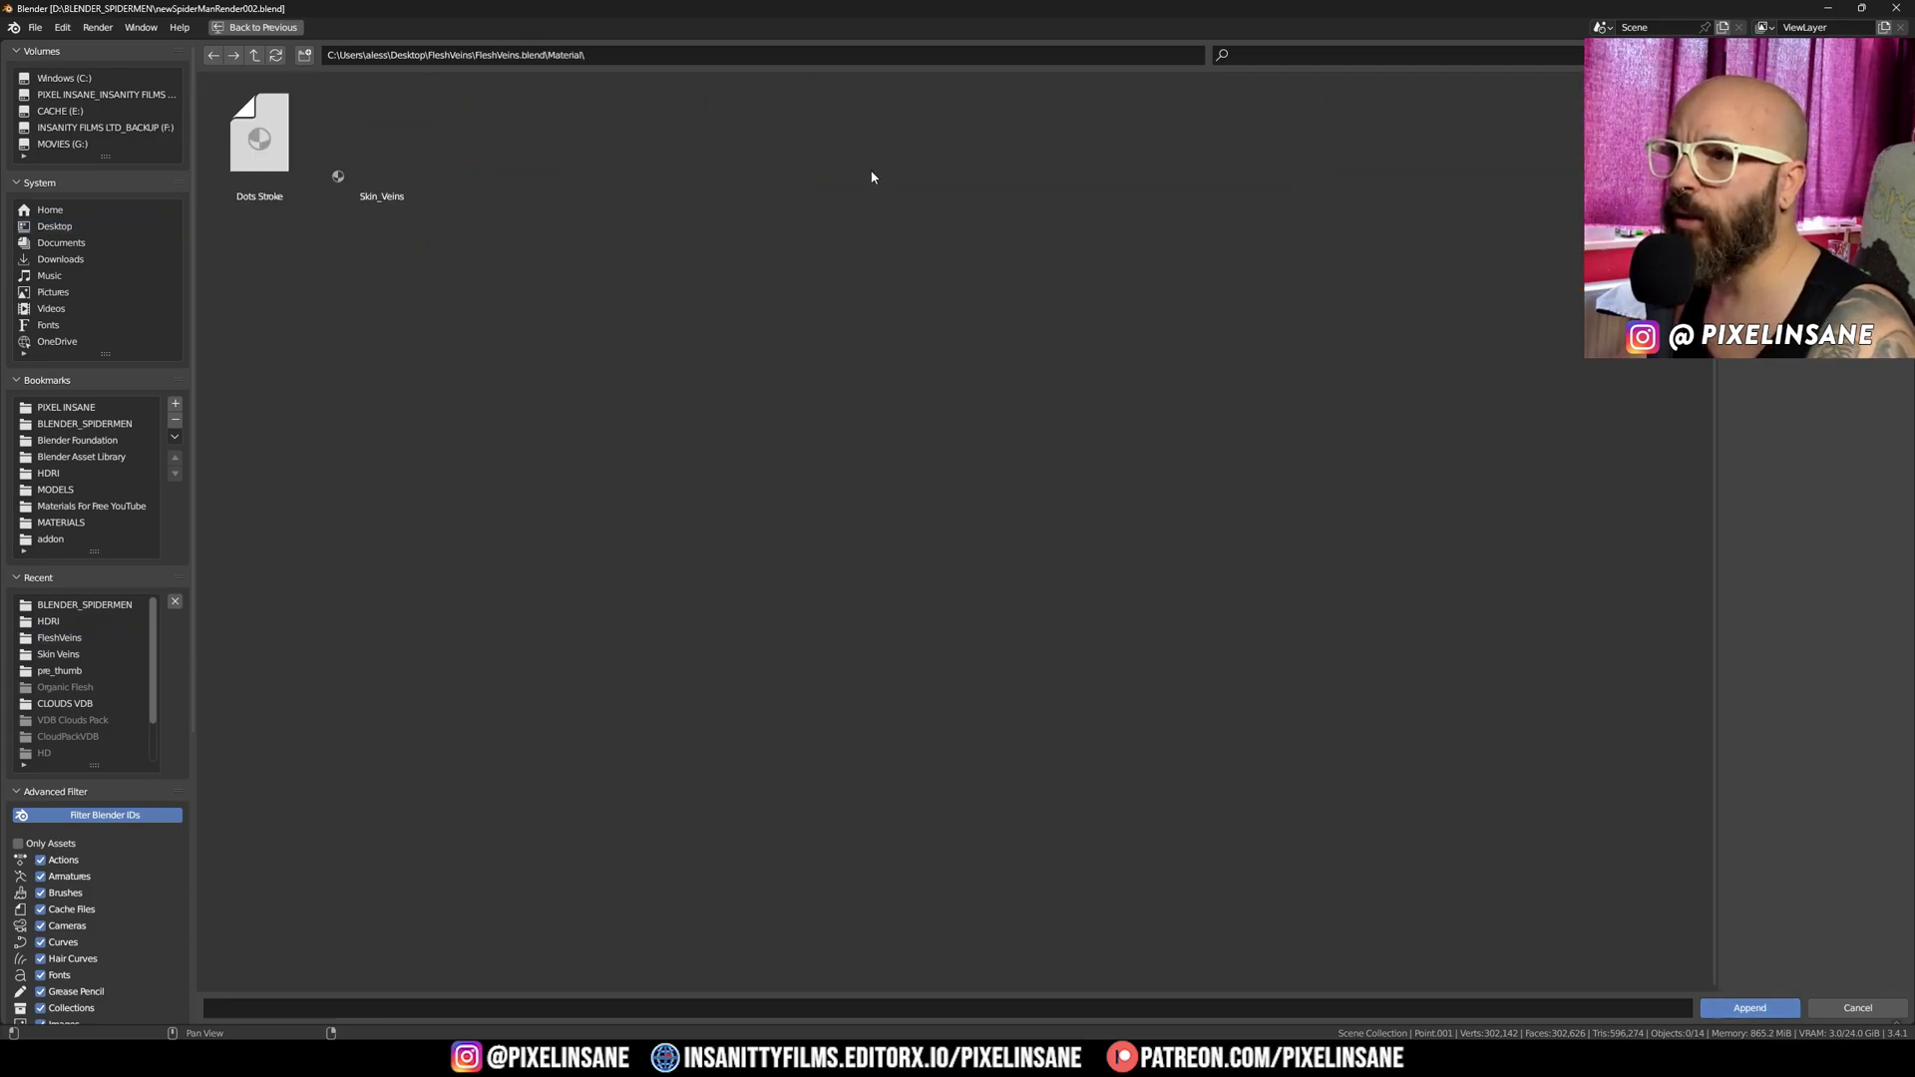
{"action": "left_click", "coordinate": [357, 159]}
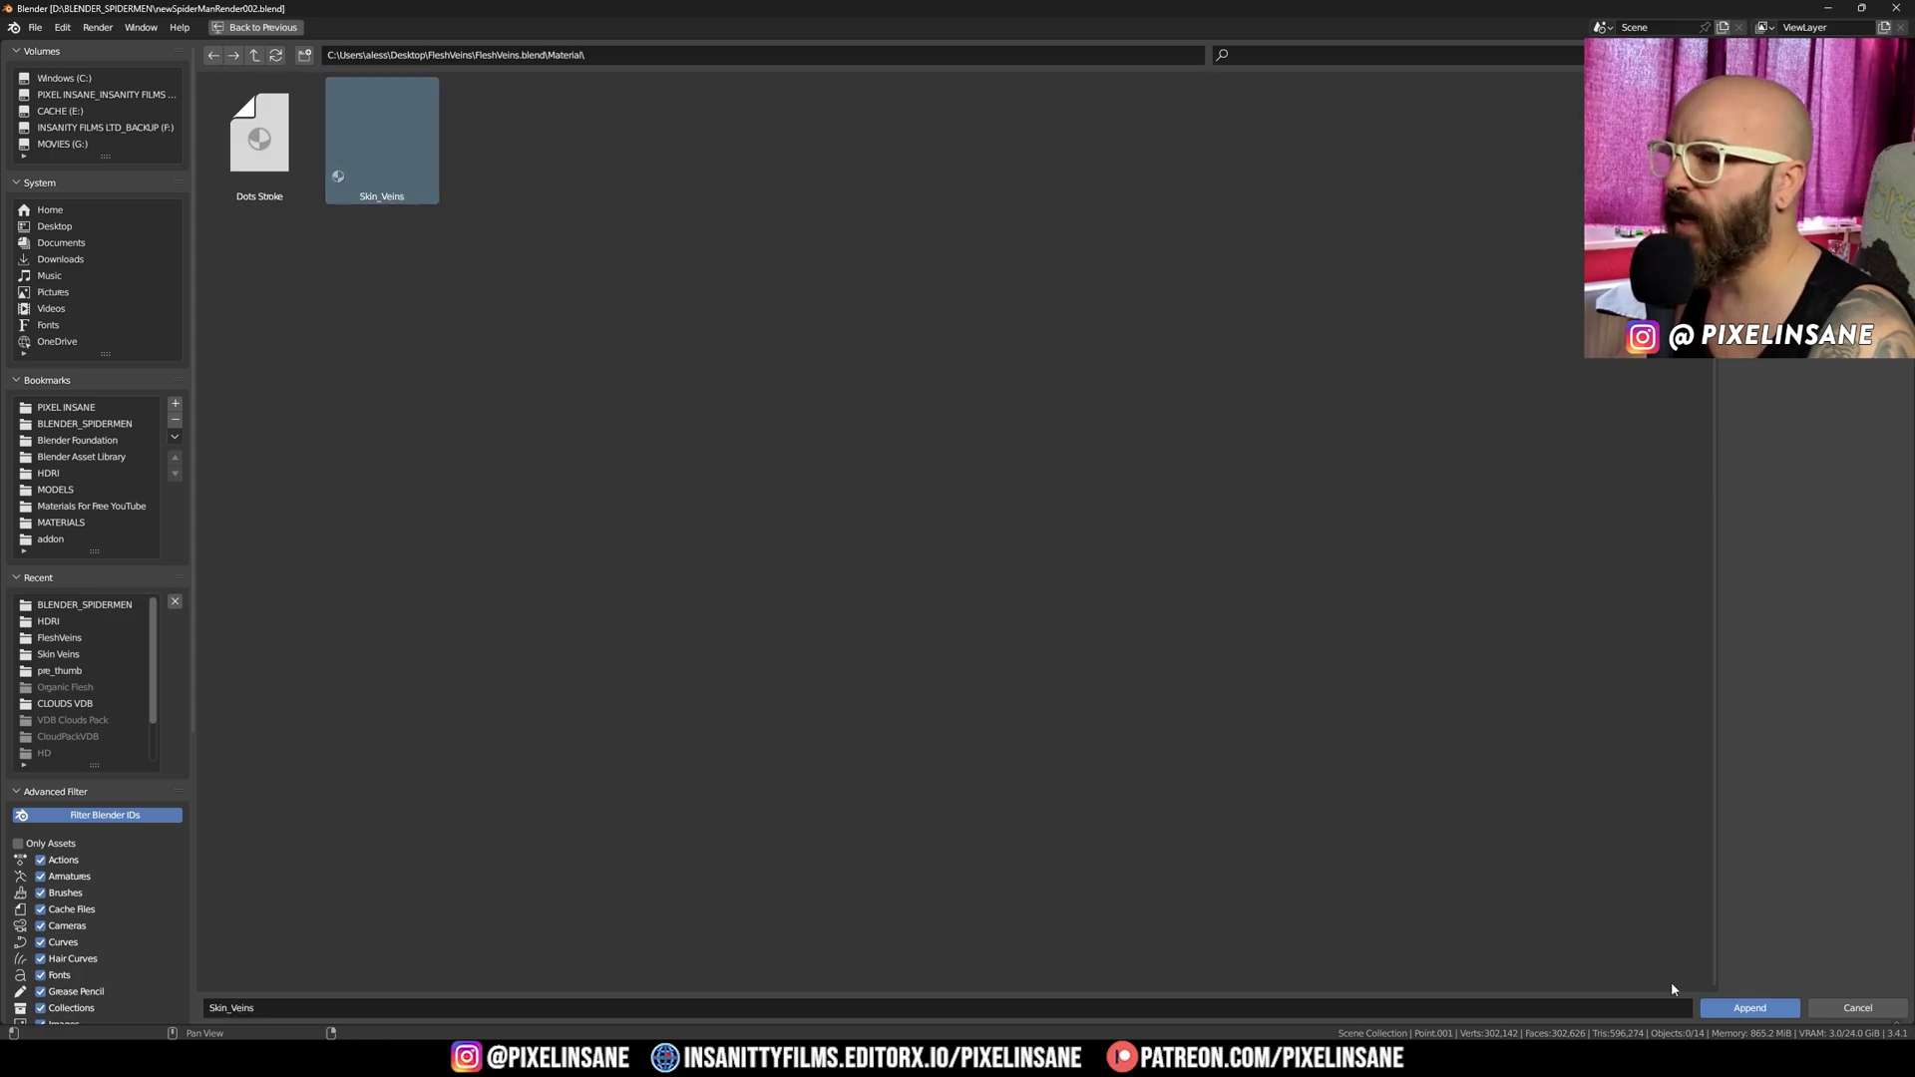
{"action": "left_click", "coordinate": [1750, 1008]}
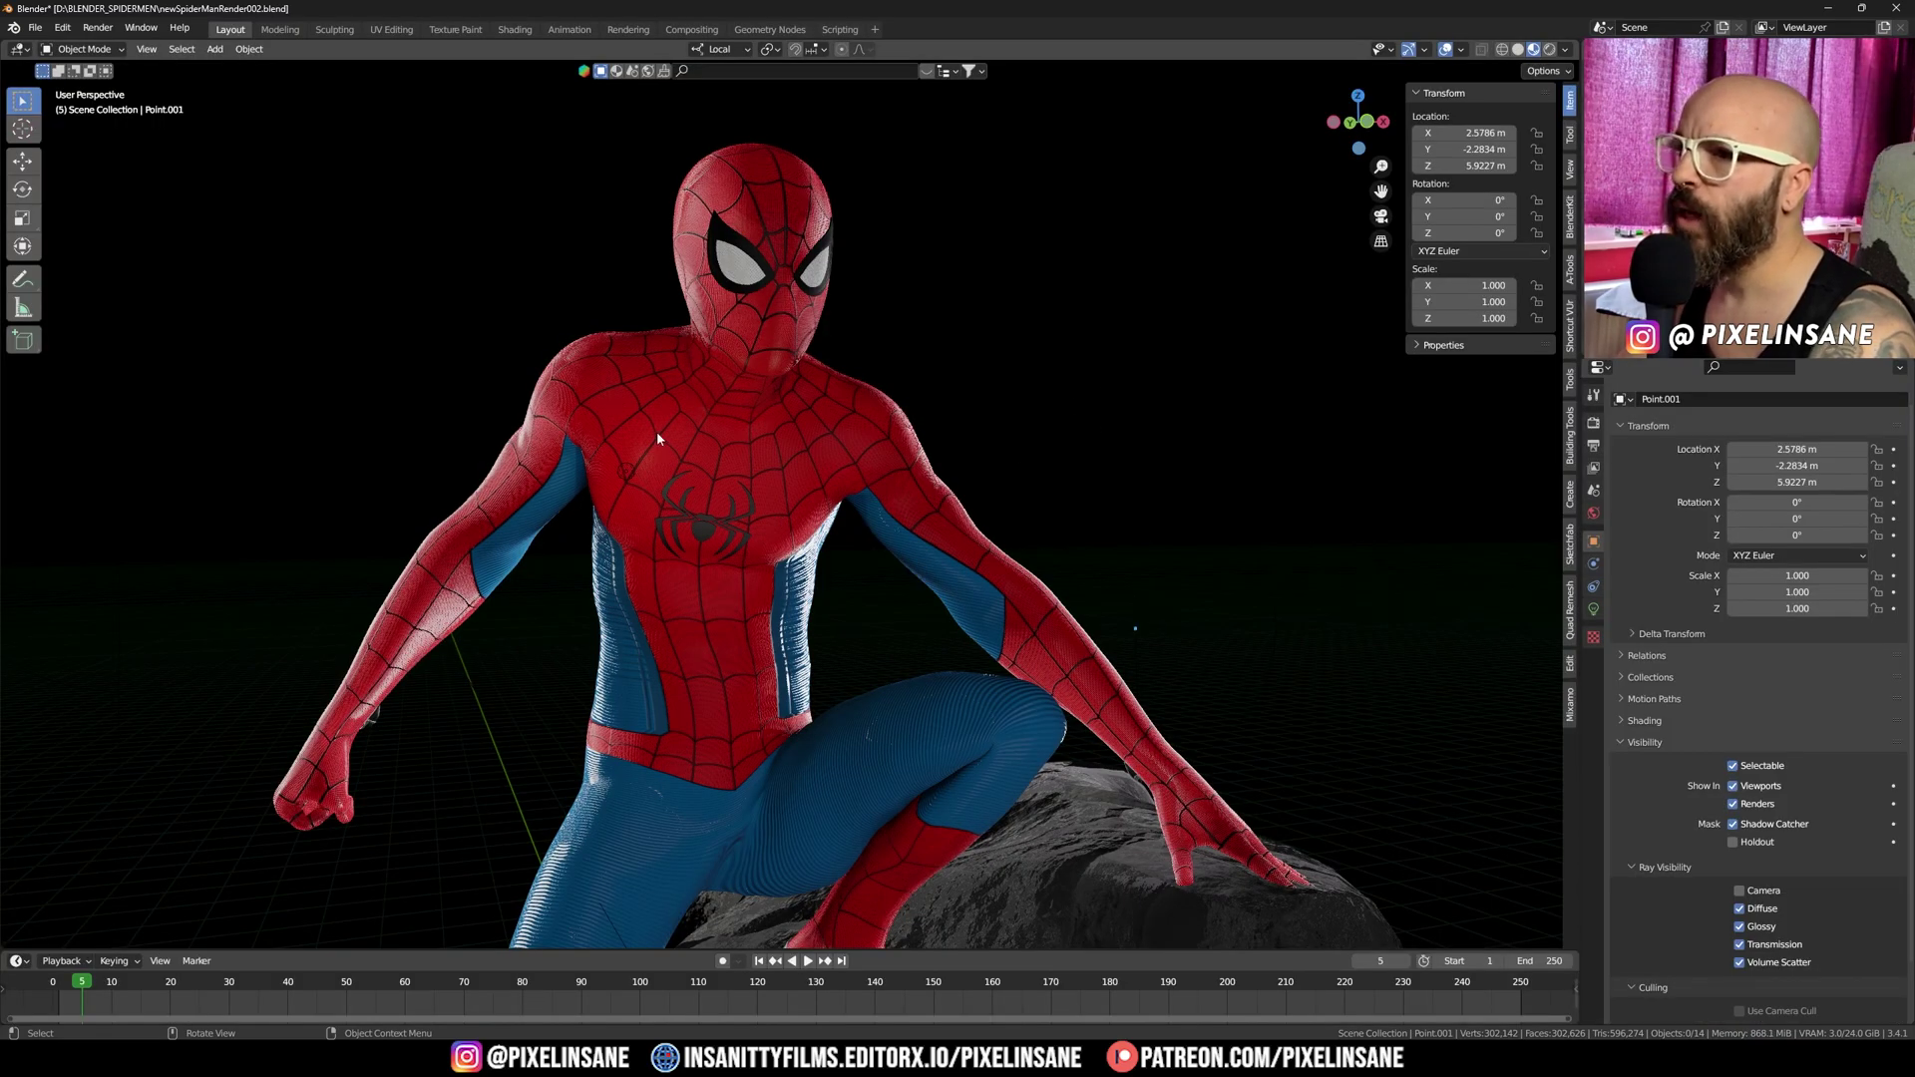
Assign Skin_Veins to the torso material slot of Spider-Man's body mesh.
{"action": "left_click", "coordinate": [800, 459]}
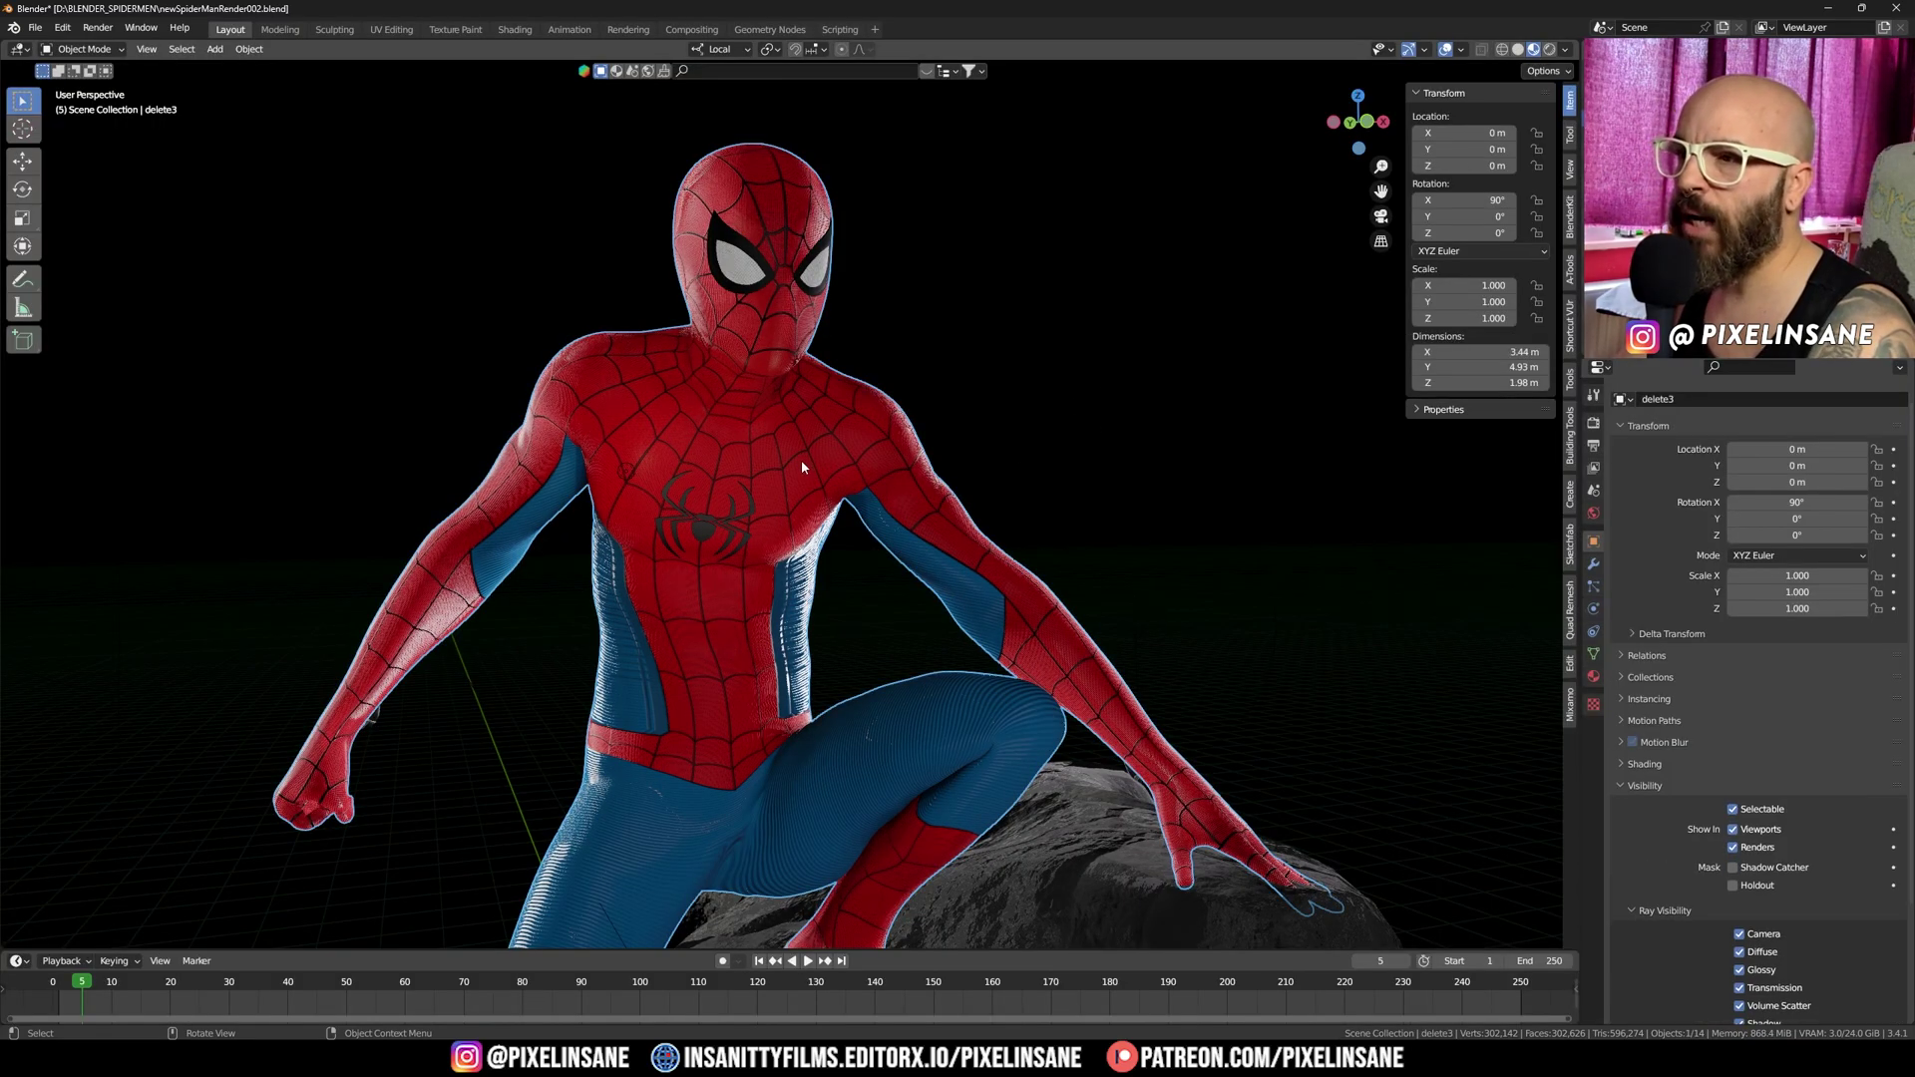
{"action": "left_click", "coordinate": [1593, 677]}
{"action": "left_click", "coordinate": [1621, 494]}
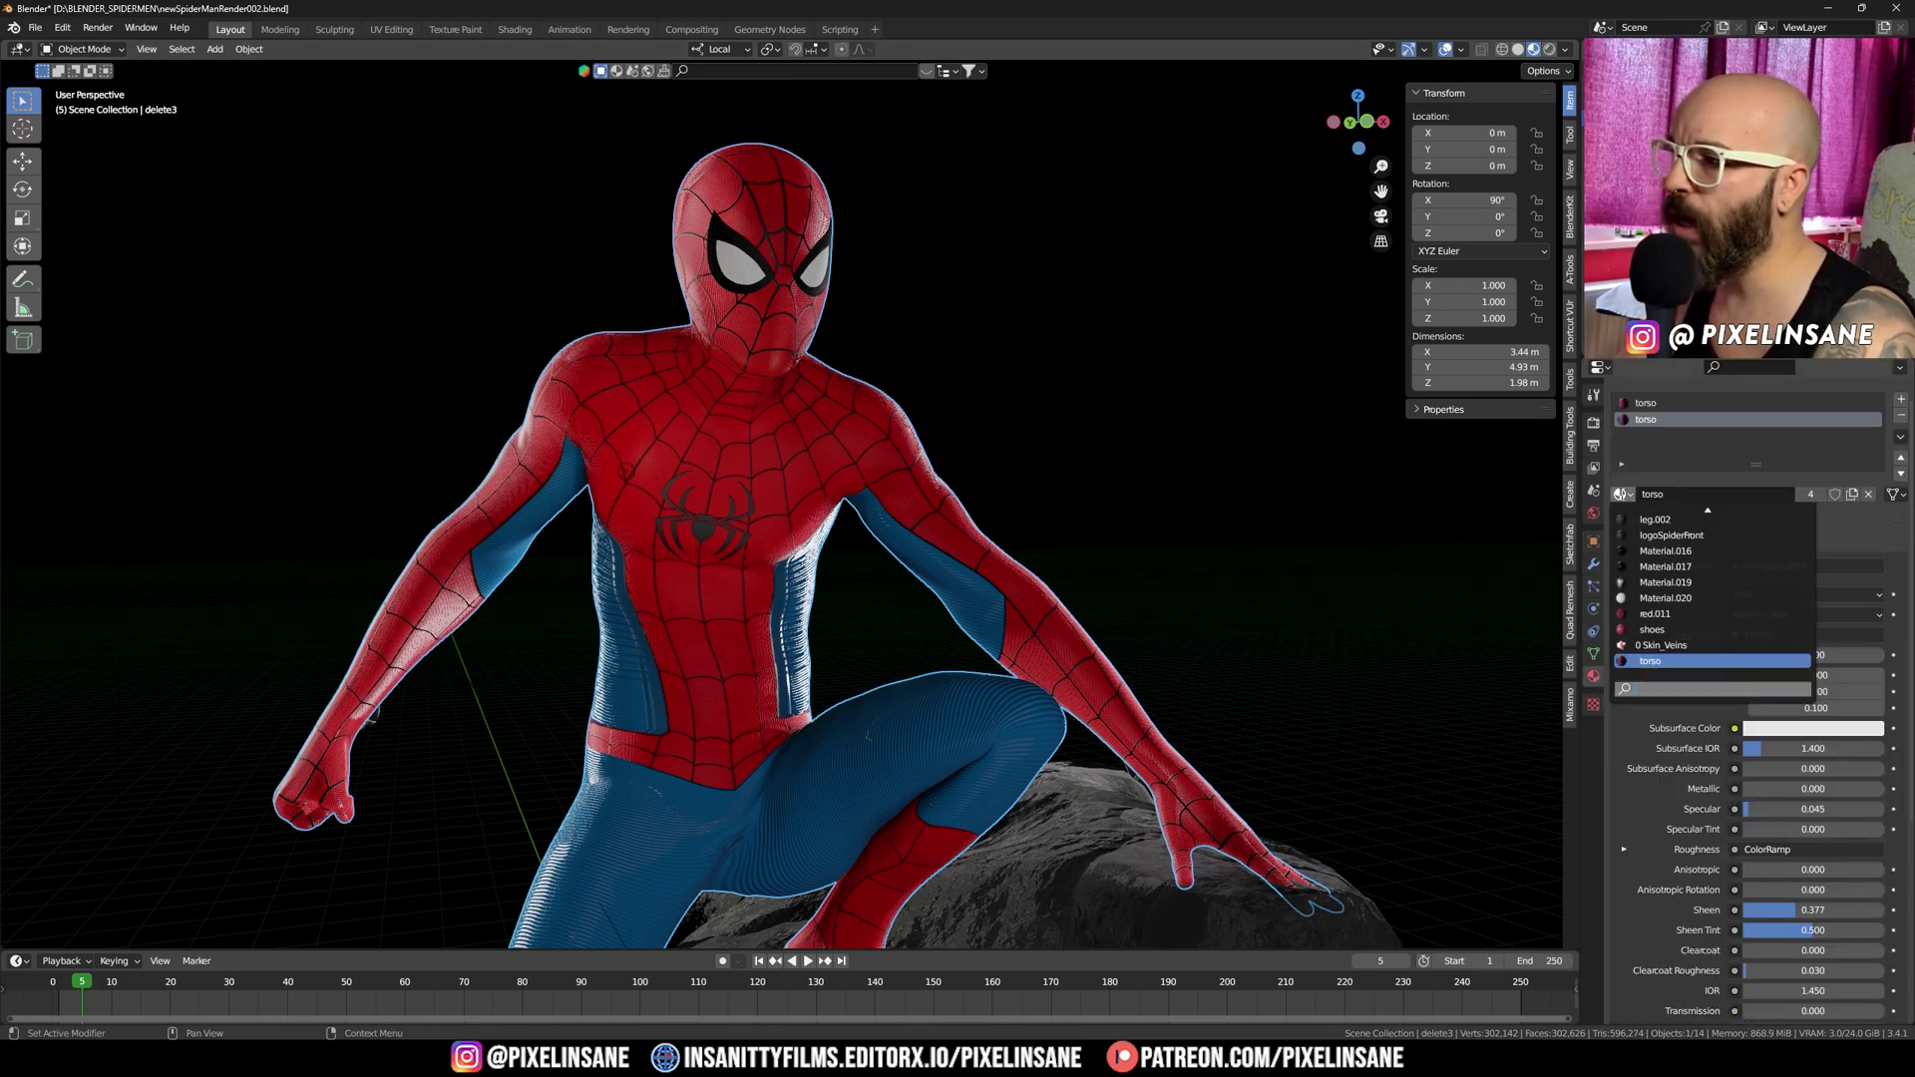
{"action": "left_click", "coordinate": [1676, 648]}
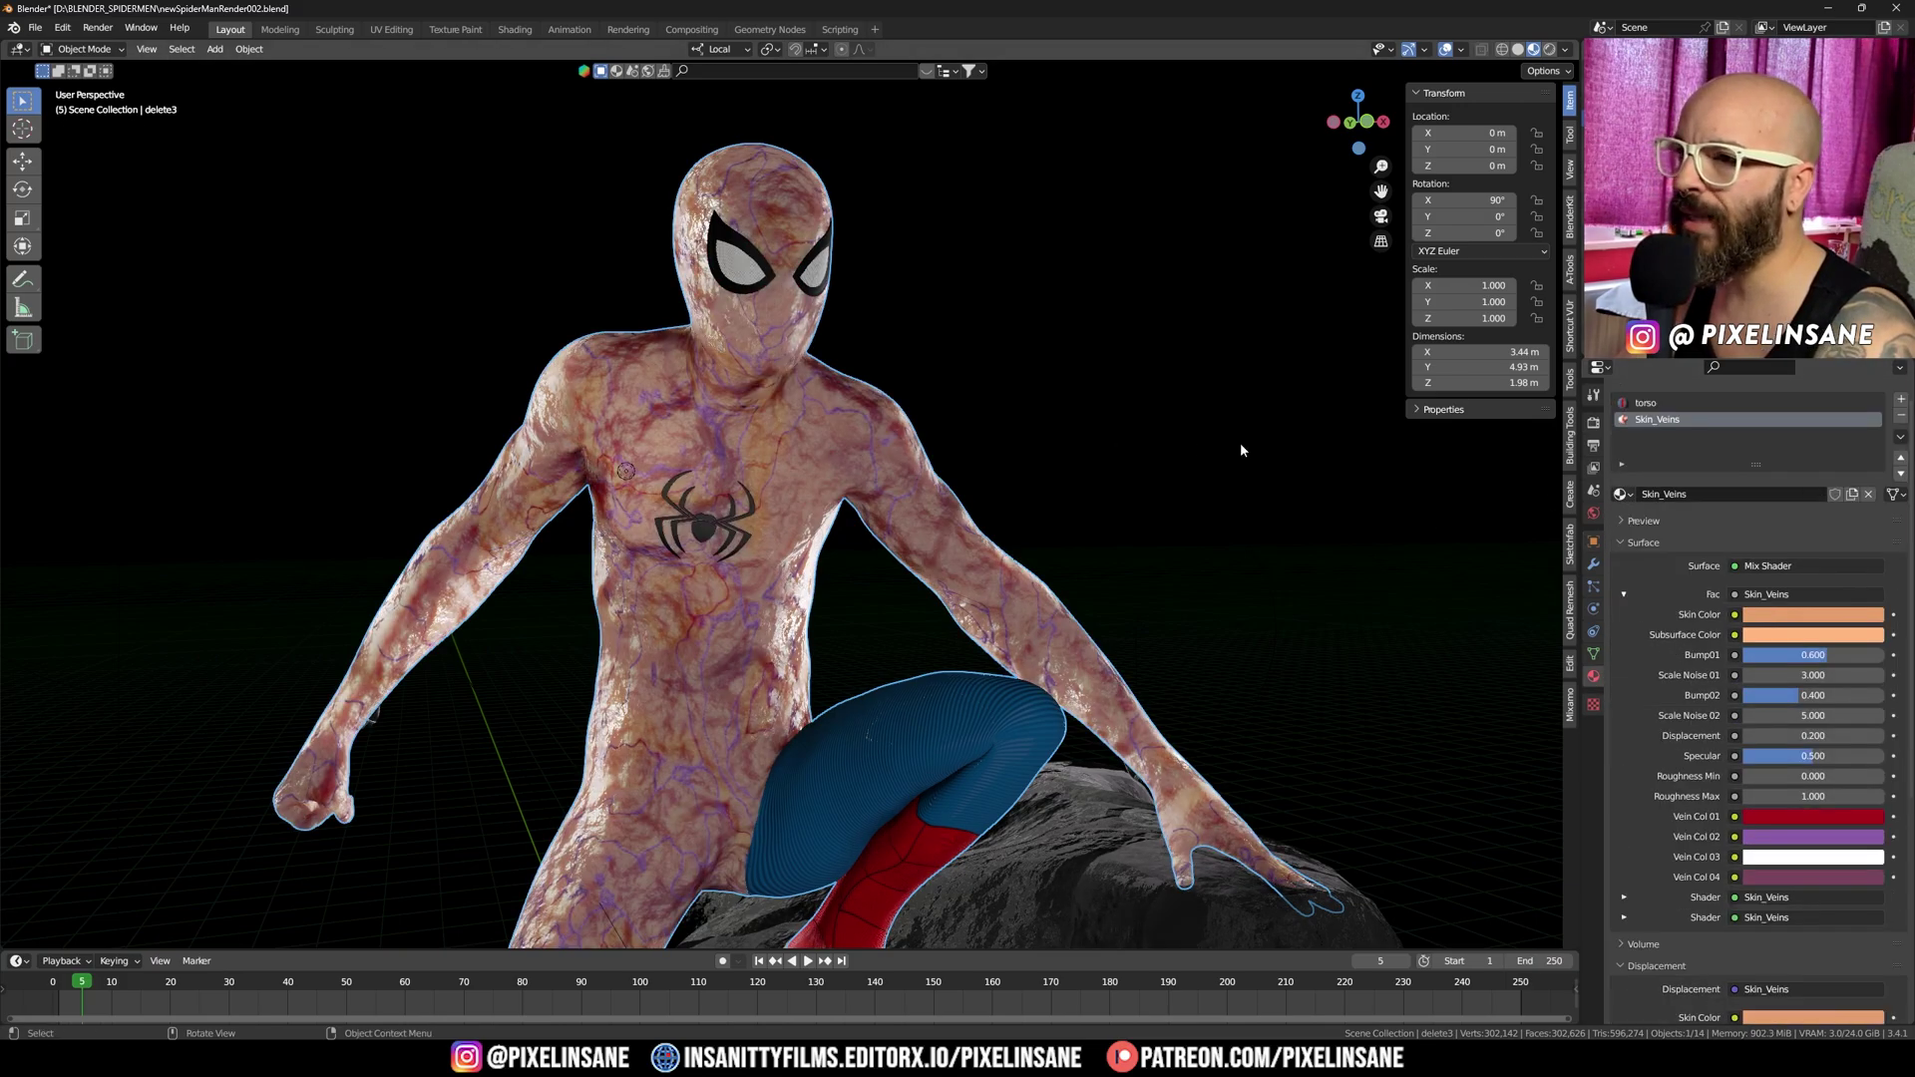
Preview the veined suit in Rendered shading from several angles around the chest.
{"action": "scroll", "coordinate": [983, 319], "scroll_direction": "up", "scroll_amount": 5}
{"action": "middle_click_drag", "start_coordinate": [931, 375], "coordinate": [952, 430], "text": "shift"}
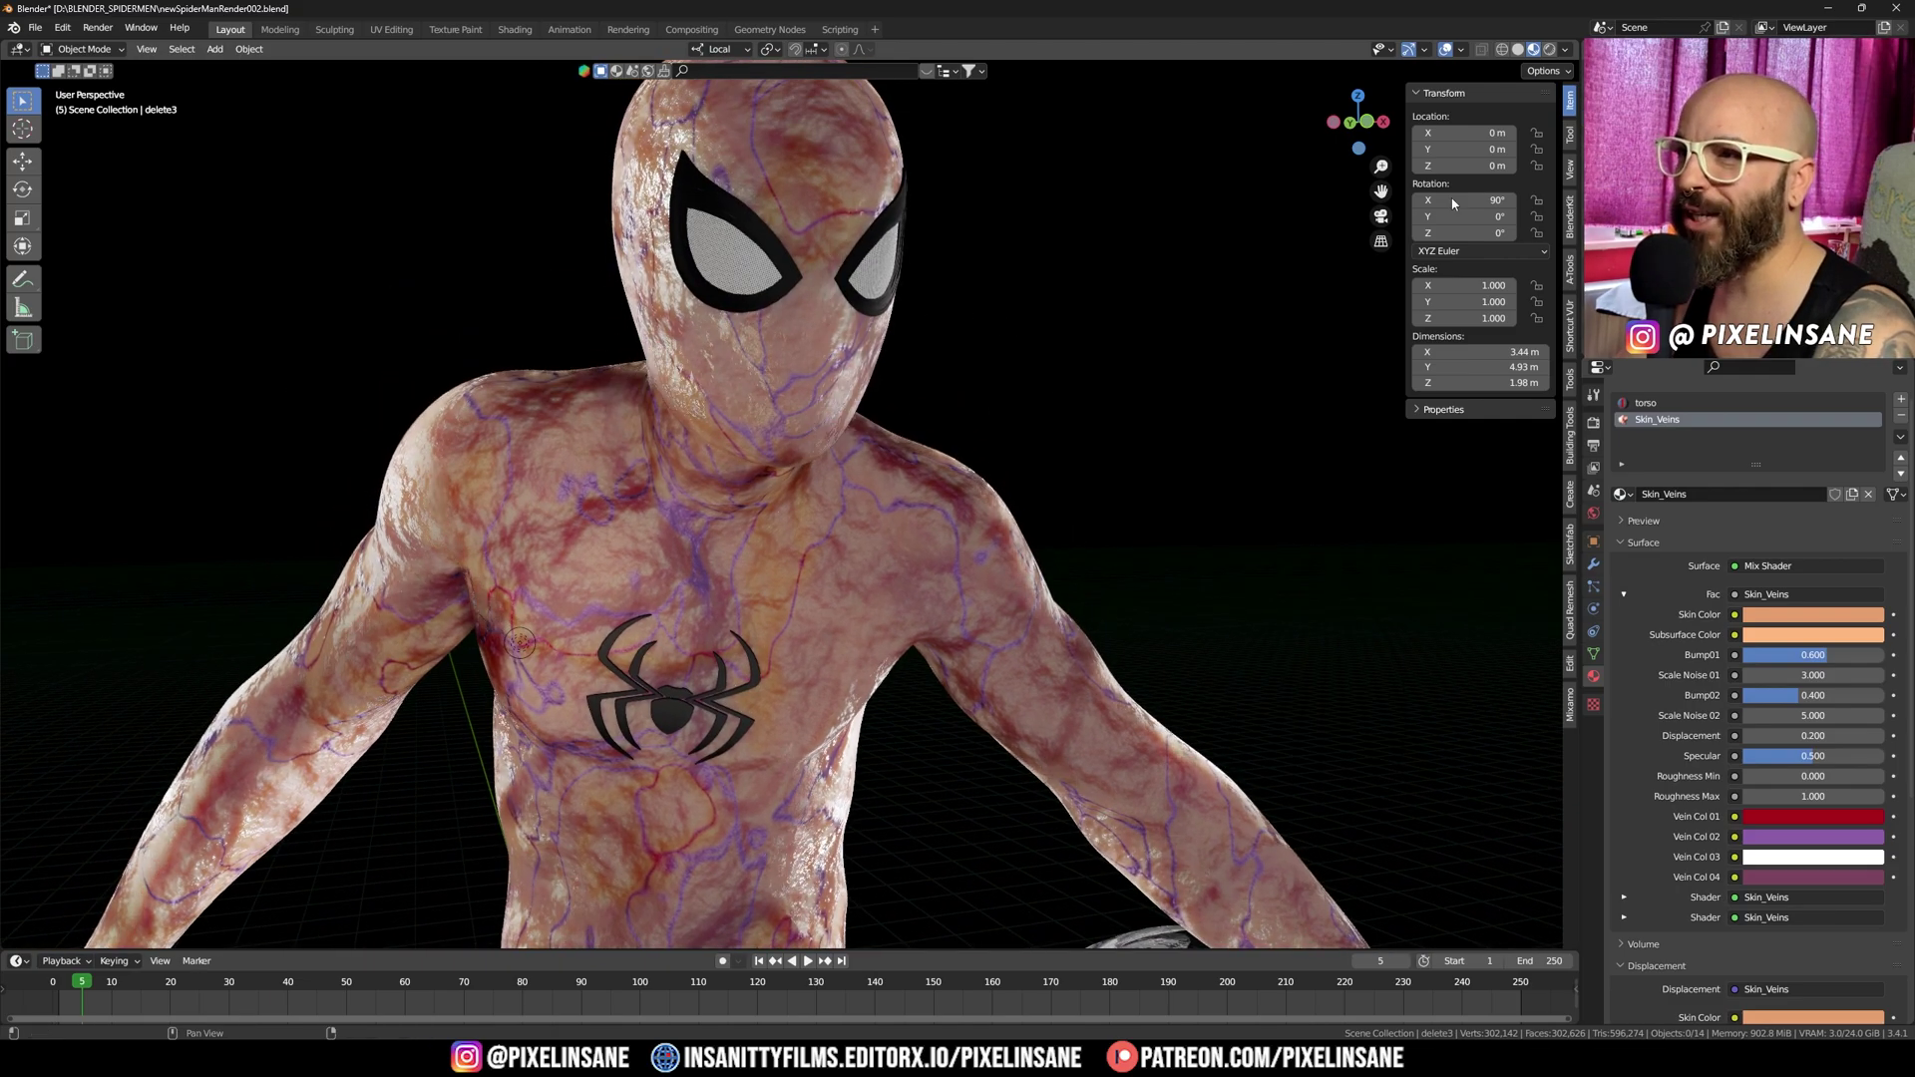
{"action": "left_click", "coordinate": [1547, 50]}
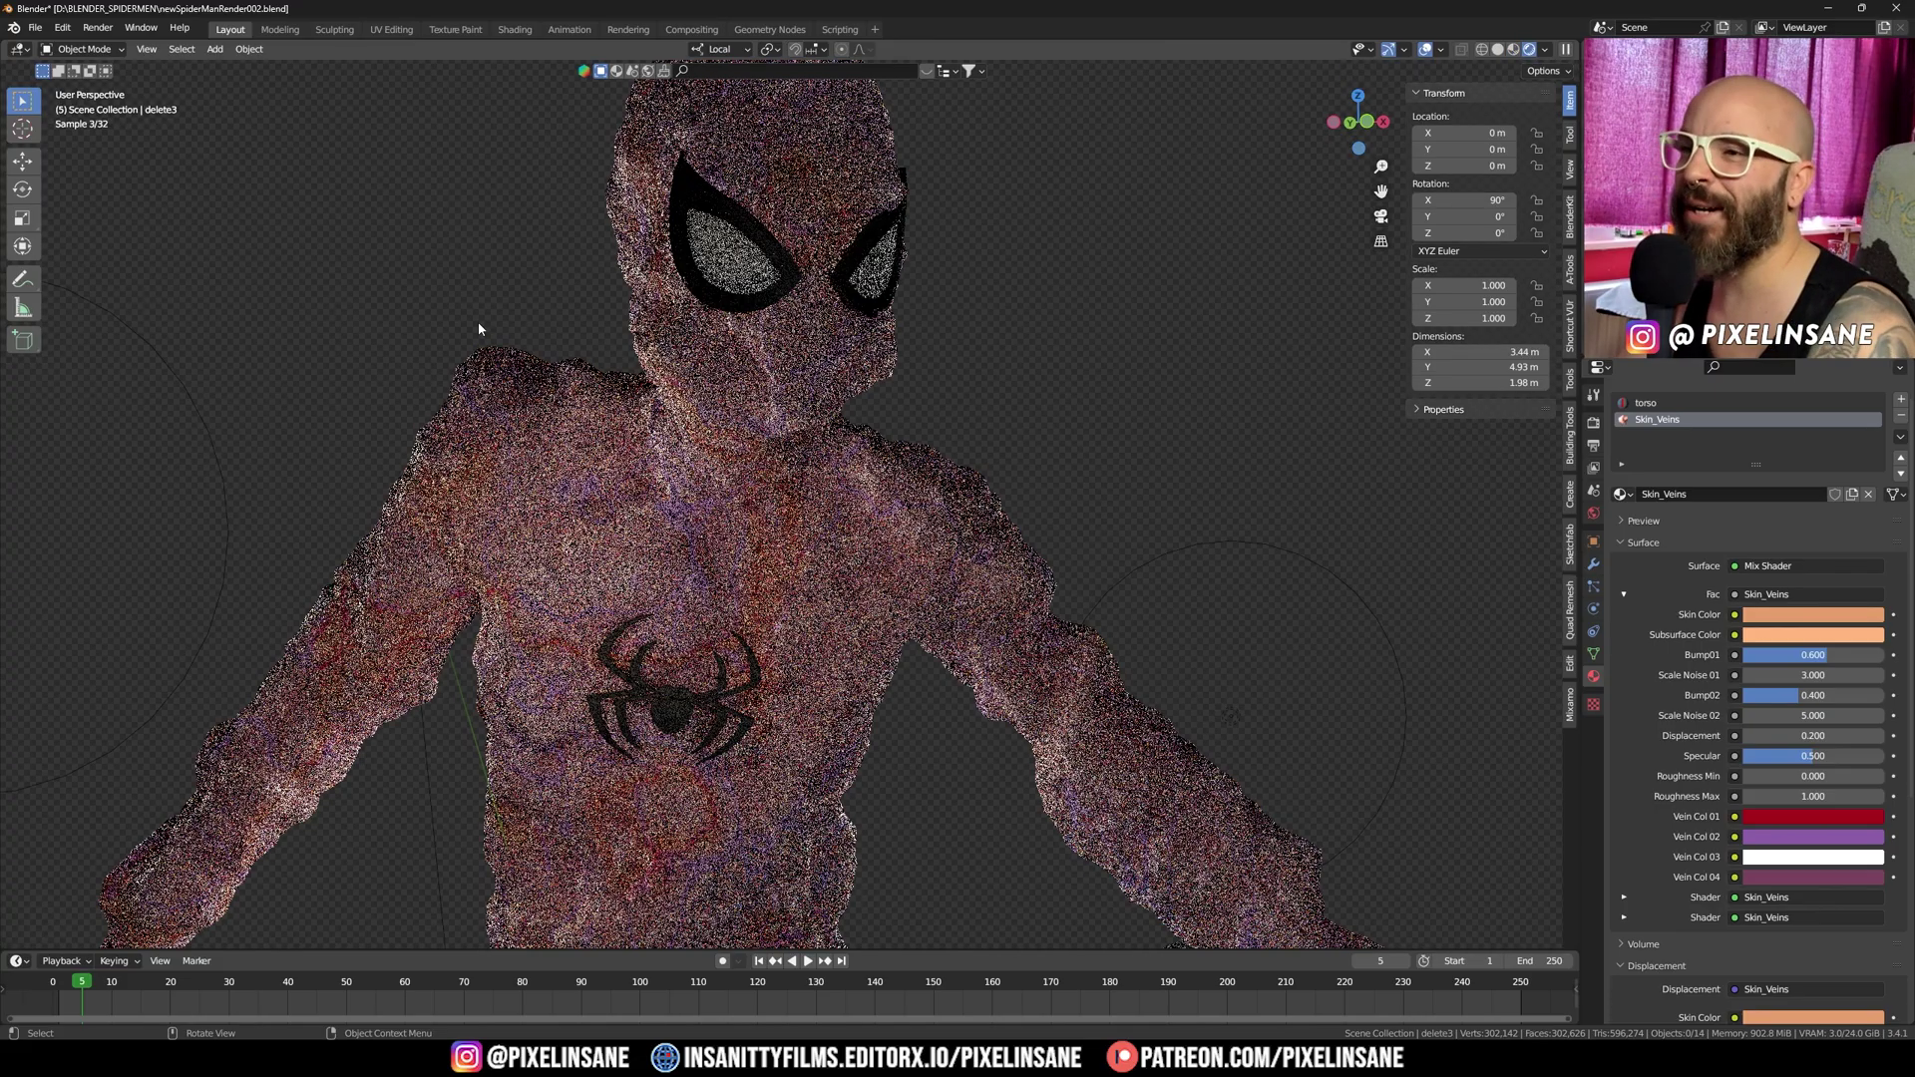
{"action": "middle_click_drag", "start_coordinate": [715, 434], "coordinate": [763, 409]}
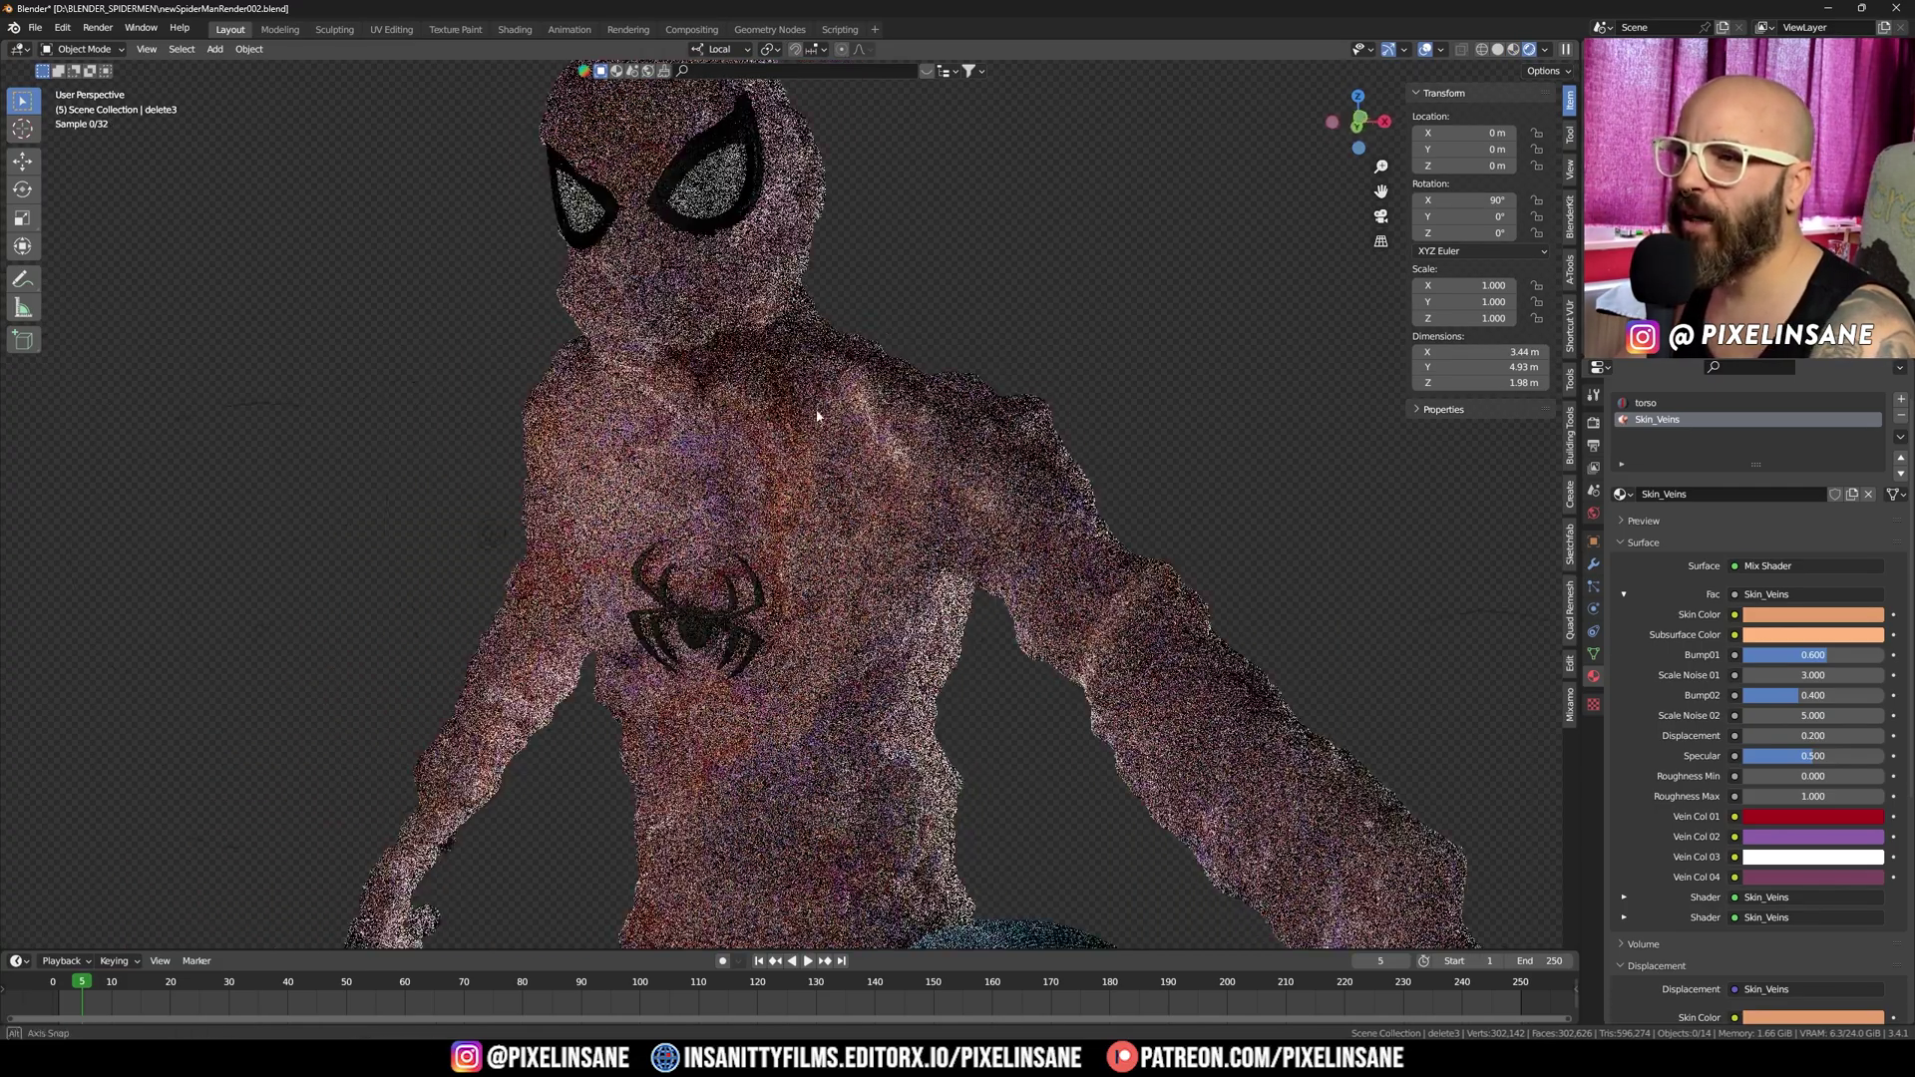
{"action": "middle_click_drag", "start_coordinate": [820, 415], "coordinate": [638, 400]}
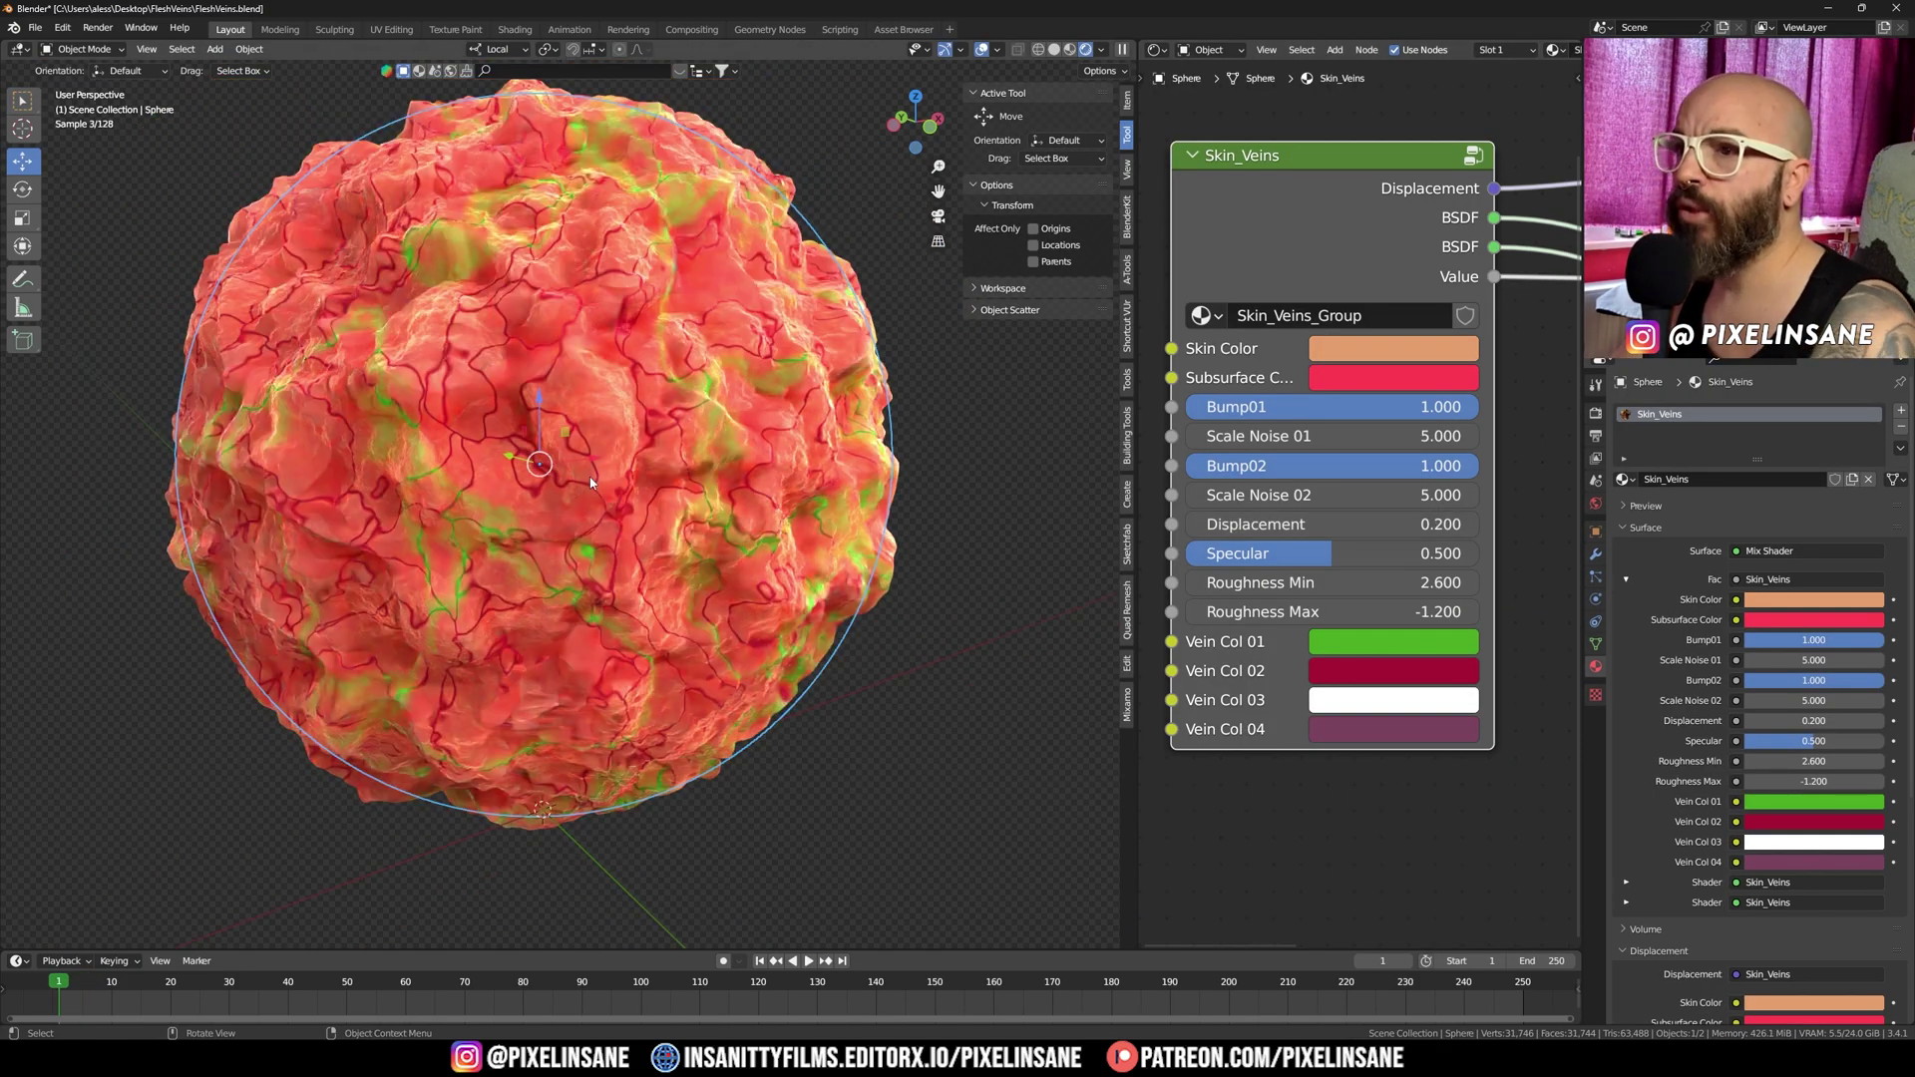
Deselect the sphere to show its green and red veined flesh material cleanly.
{"action": "left_click", "coordinate": [951, 453]}
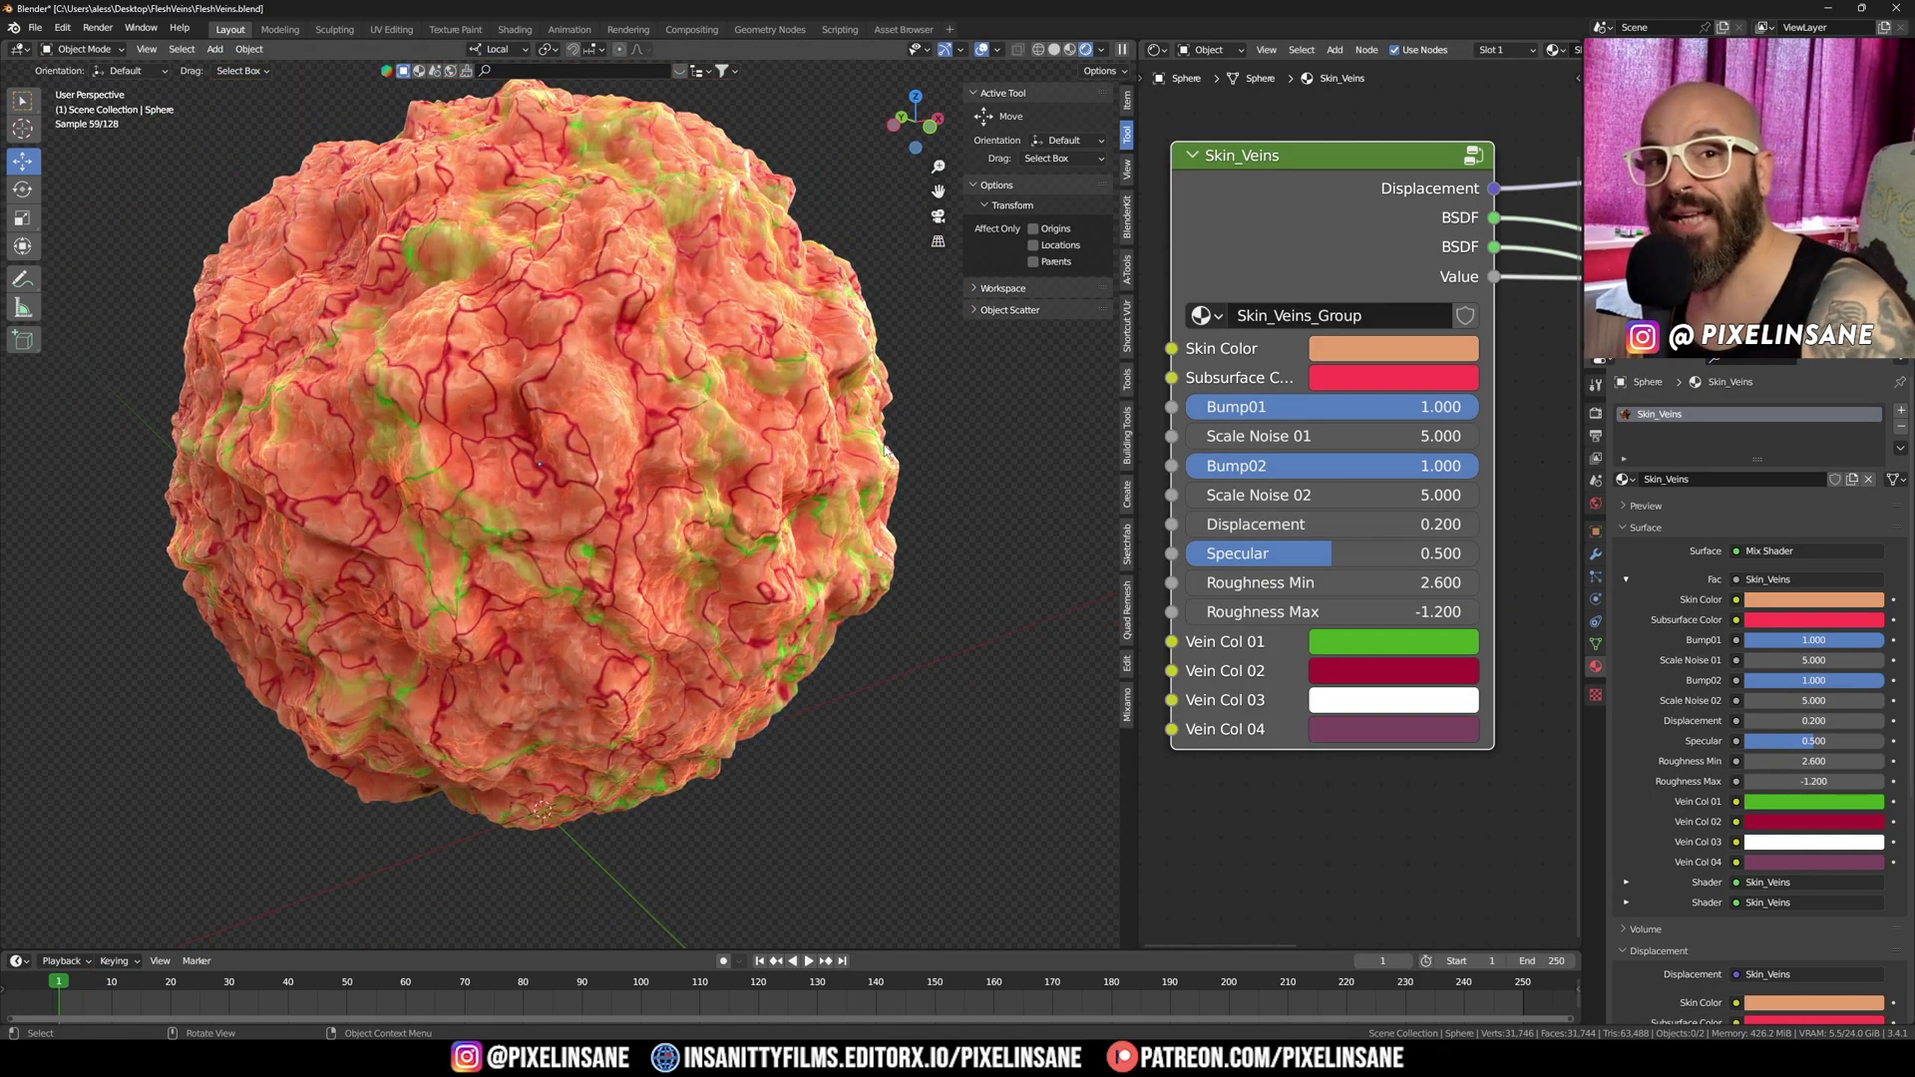